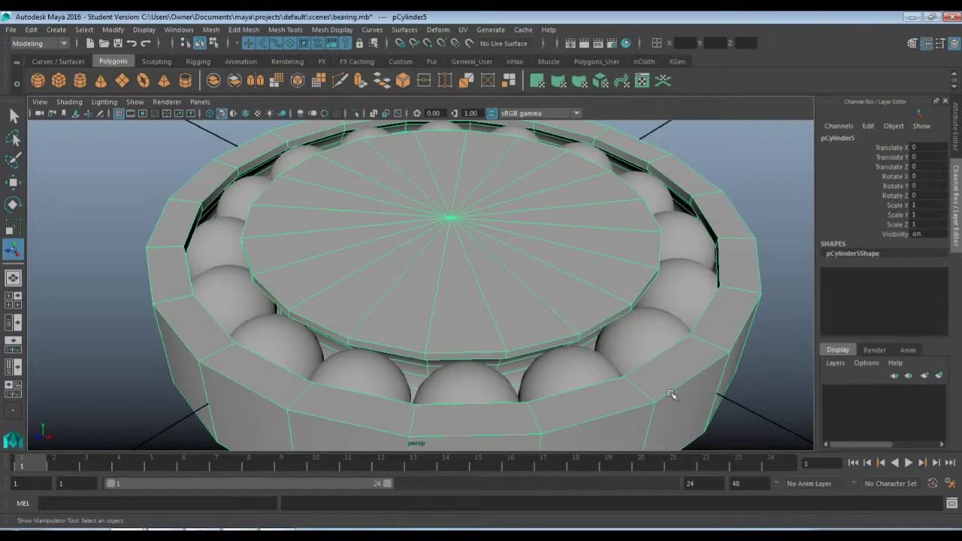
Step: Delete the entire existing bearing model, including the rings and balls, to leave an empty scene
alt+drag(671, 397, 659, 300)
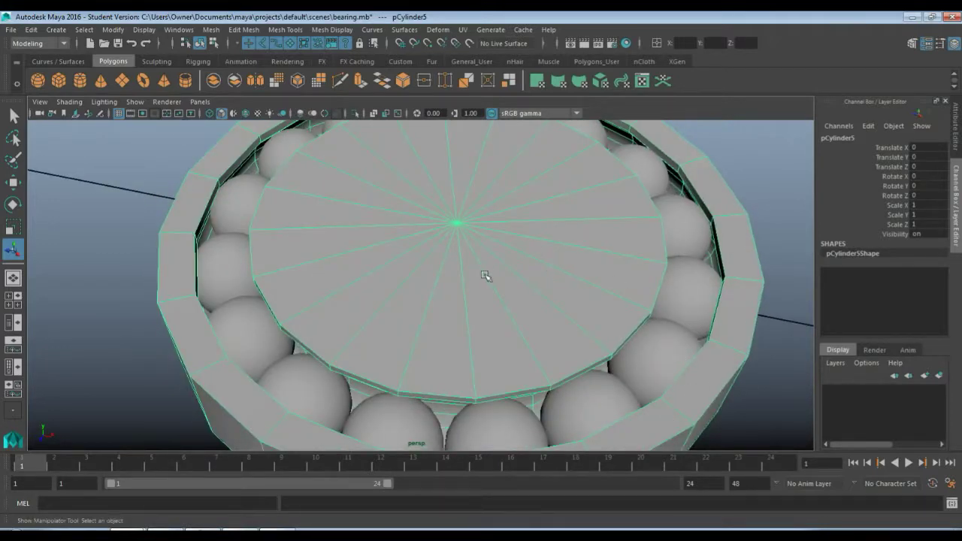
alt+right_drag(740, 333, 566, 343)
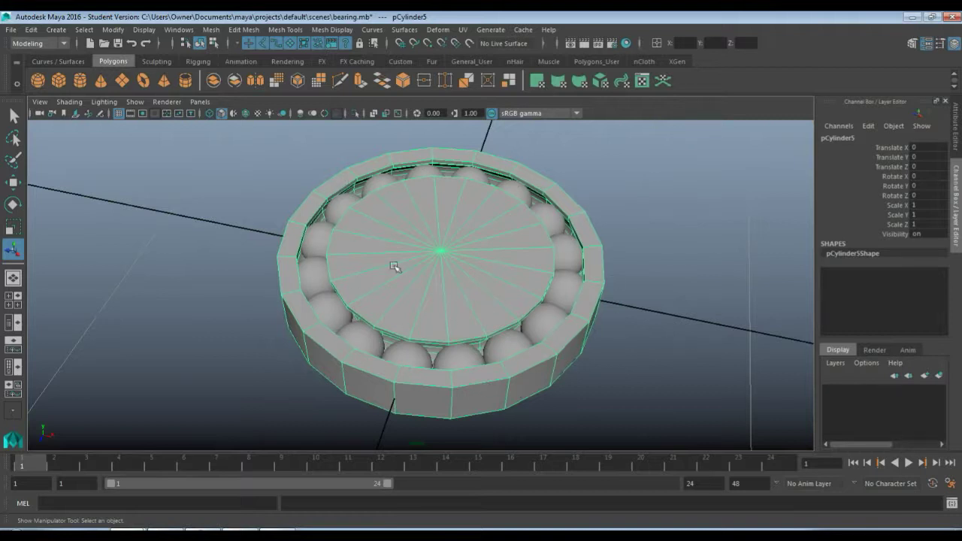
scroll(490, 350, up, 3)
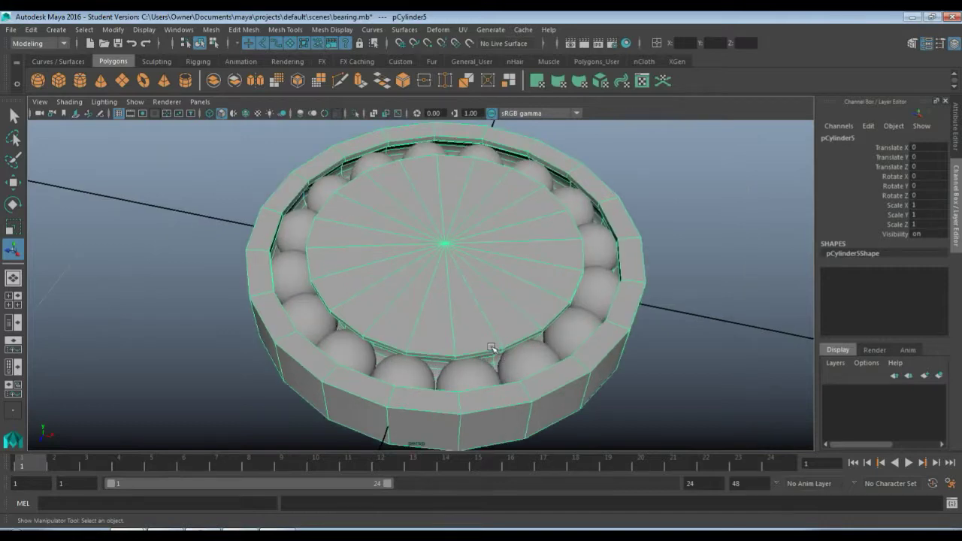
alt+drag(489, 350, 343, 236)
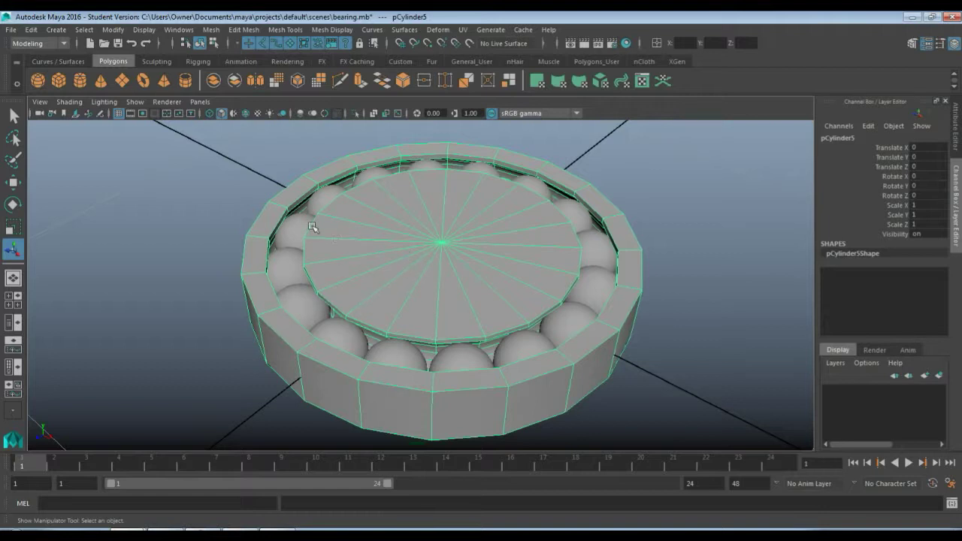
scroll(293, 197, down, 2)
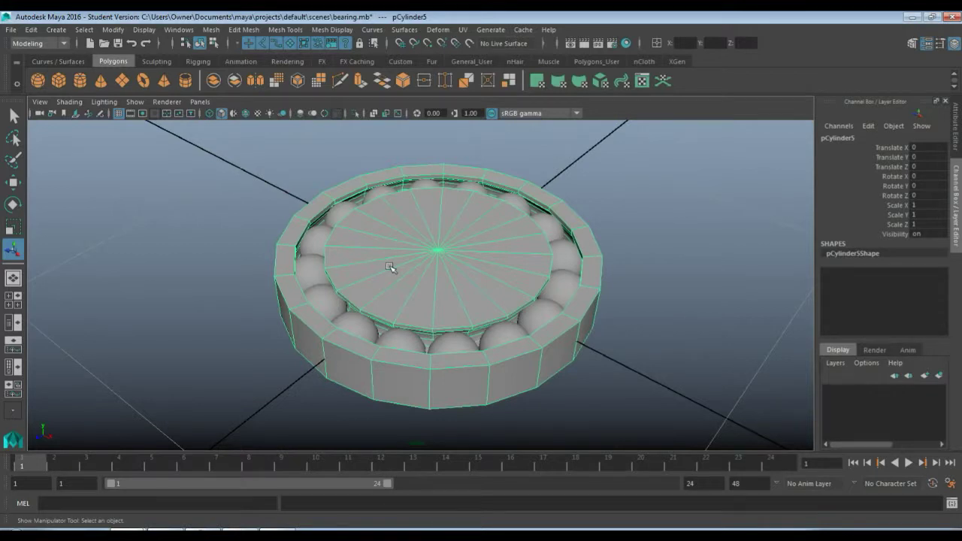
key(Delete)
drag(271, 195, 589, 366)
key(Delete)
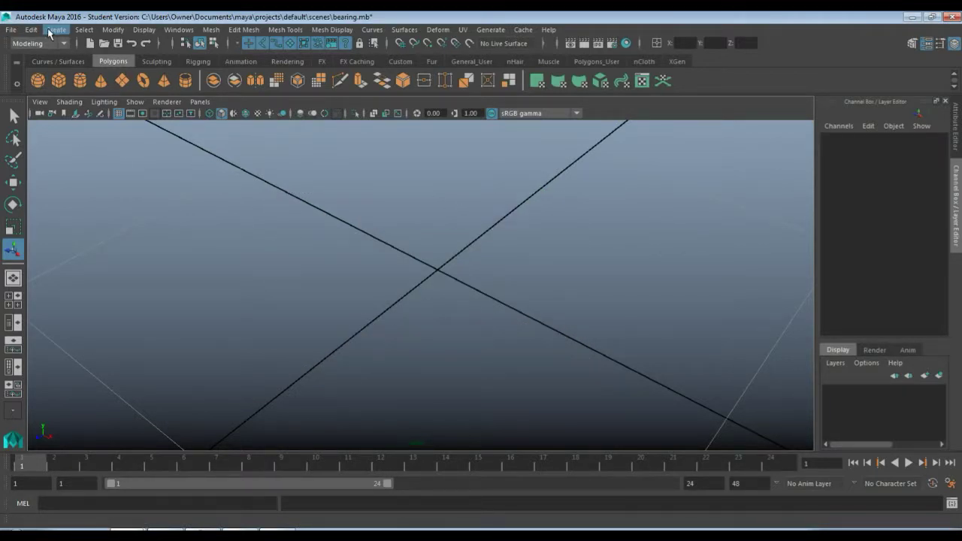
Step: Create a polygon cylinder at the origin of the empty scene
alt+drag(303, 226, 382, 265)
alt+drag(466, 314, 466, 285)
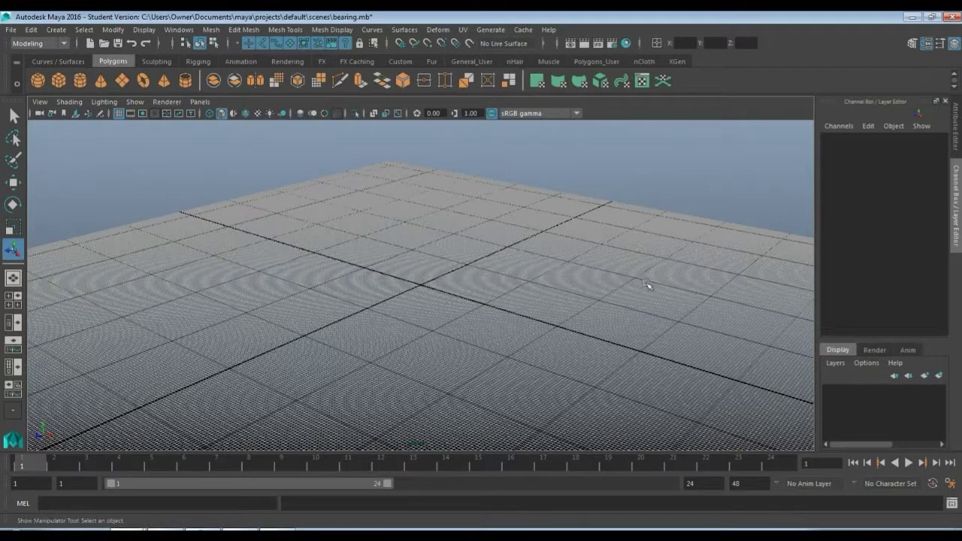
scroll(434, 286, up, 3)
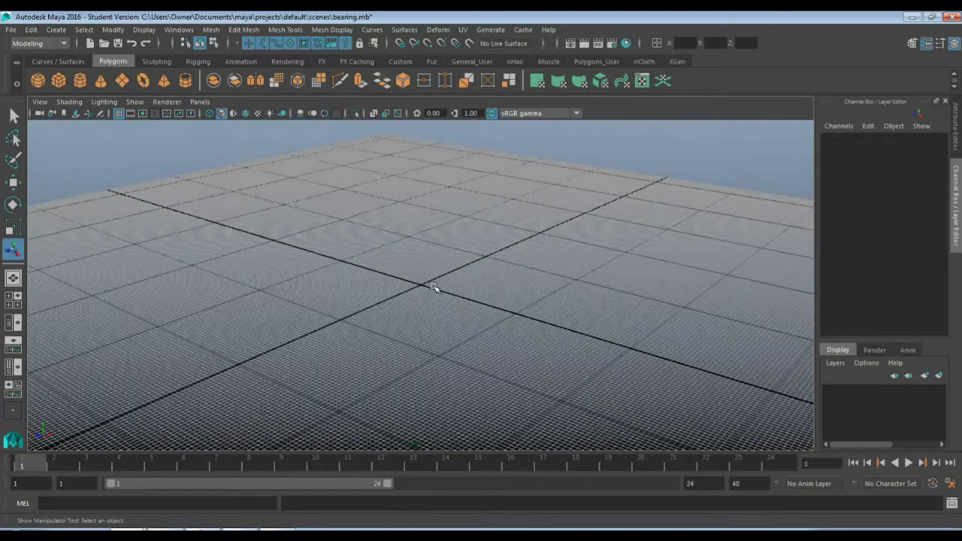
scroll(433, 287, up, 2)
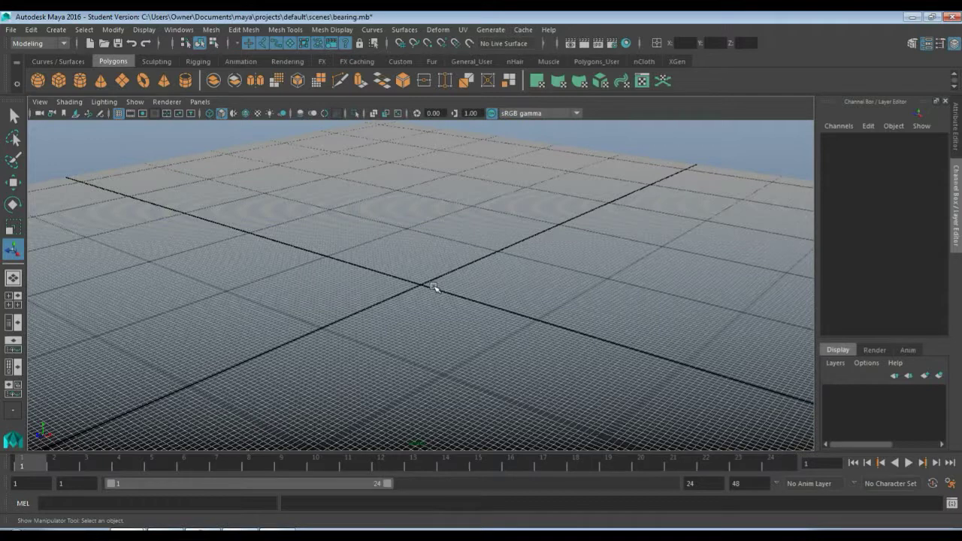
scroll(433, 286, up, 5)
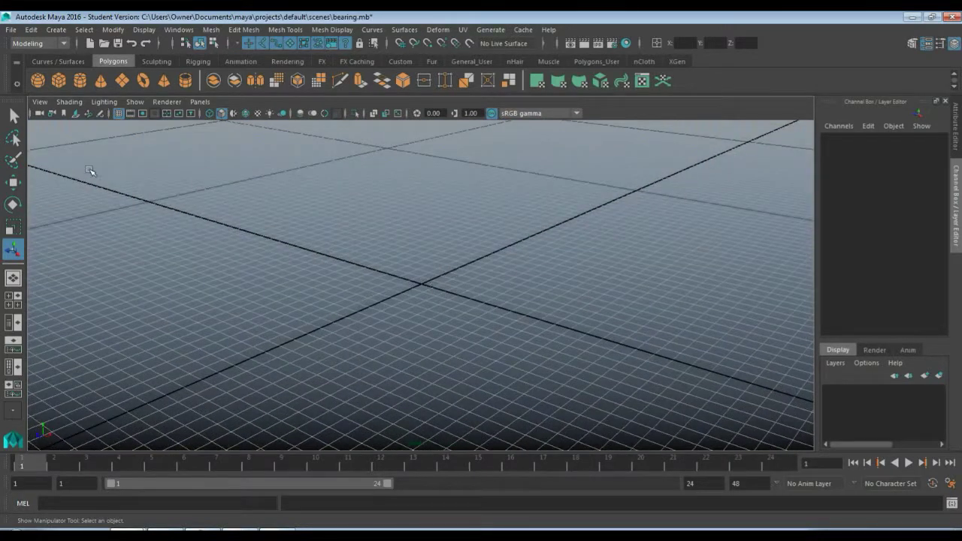
click(57, 30)
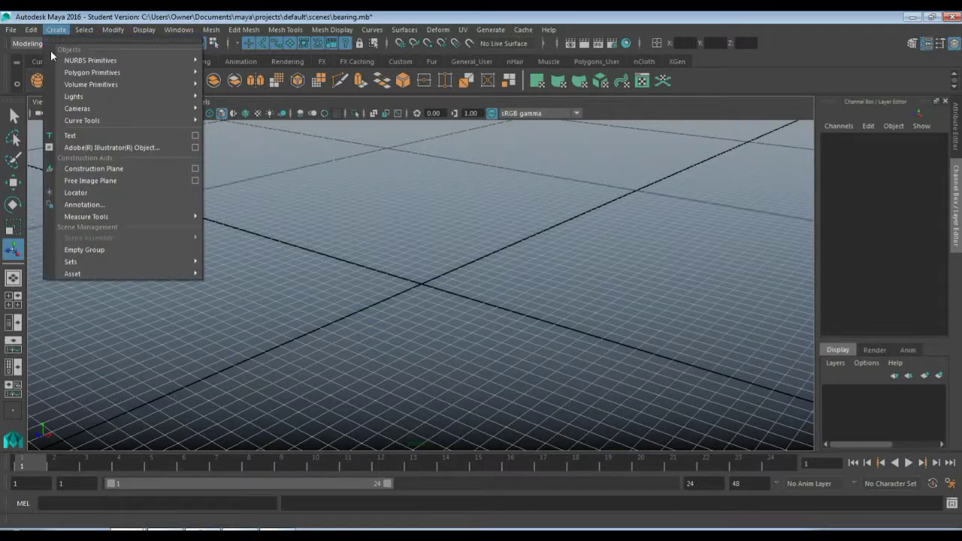
mouse_move(56, 76)
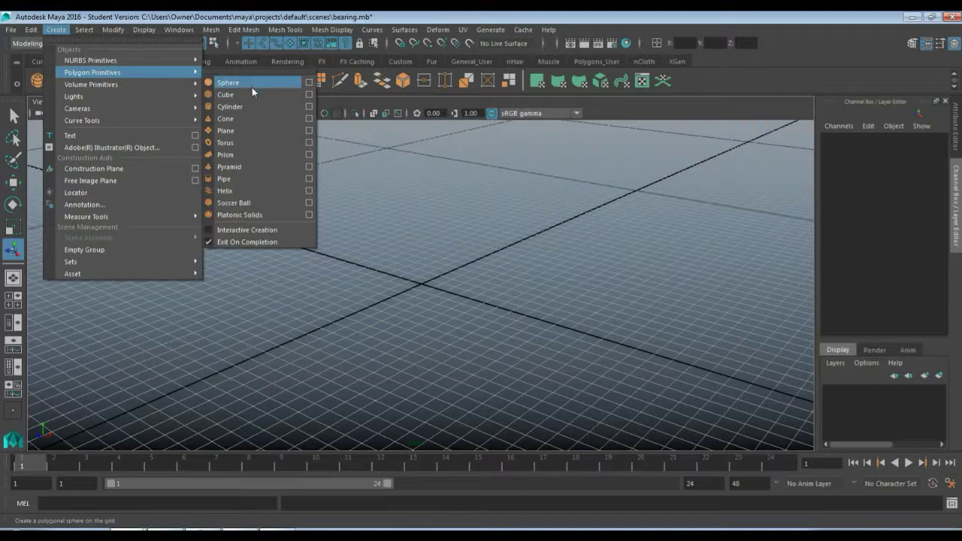
click(230, 107)
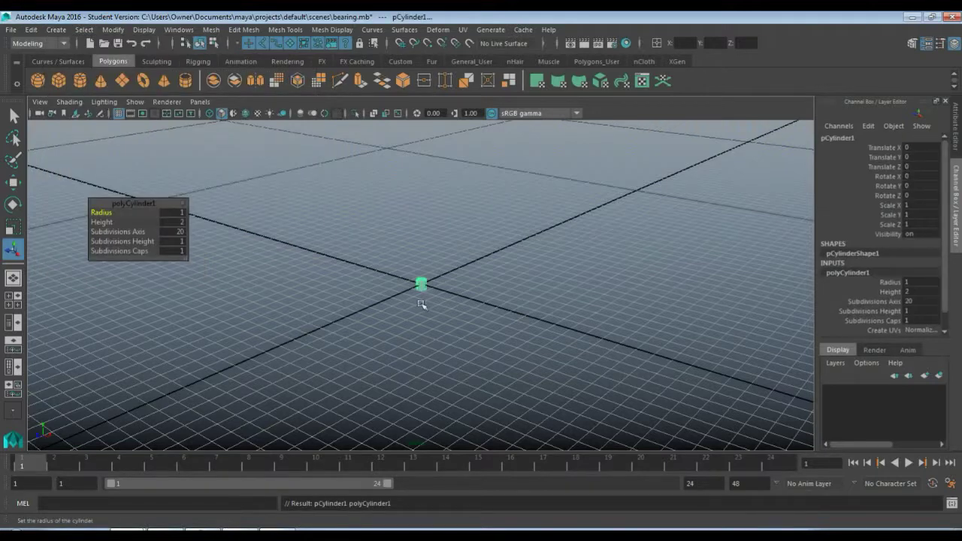
key(f)
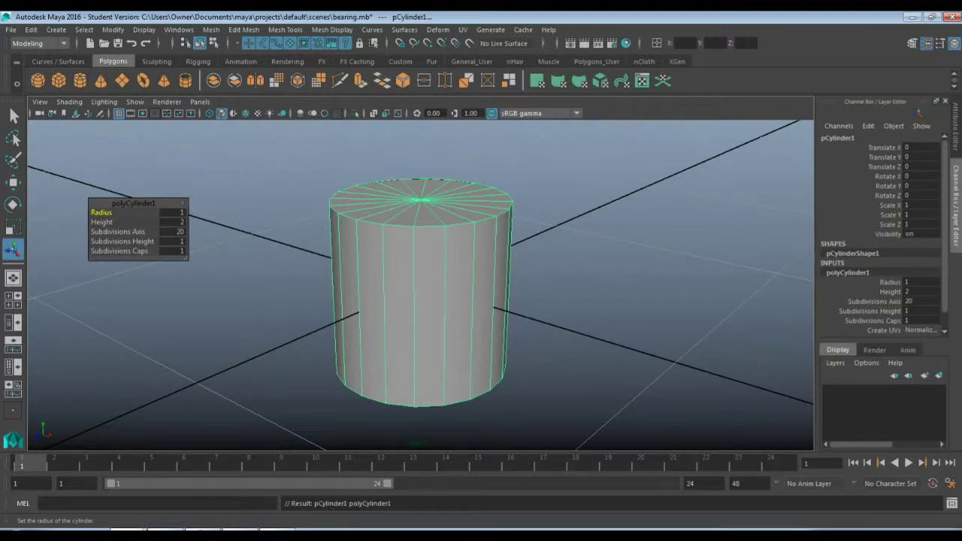
Step: Set the cylinder's height to 0.5 and its radius to 1.5
double_click(920, 282)
click(916, 293)
key(Return)
click(890, 282)
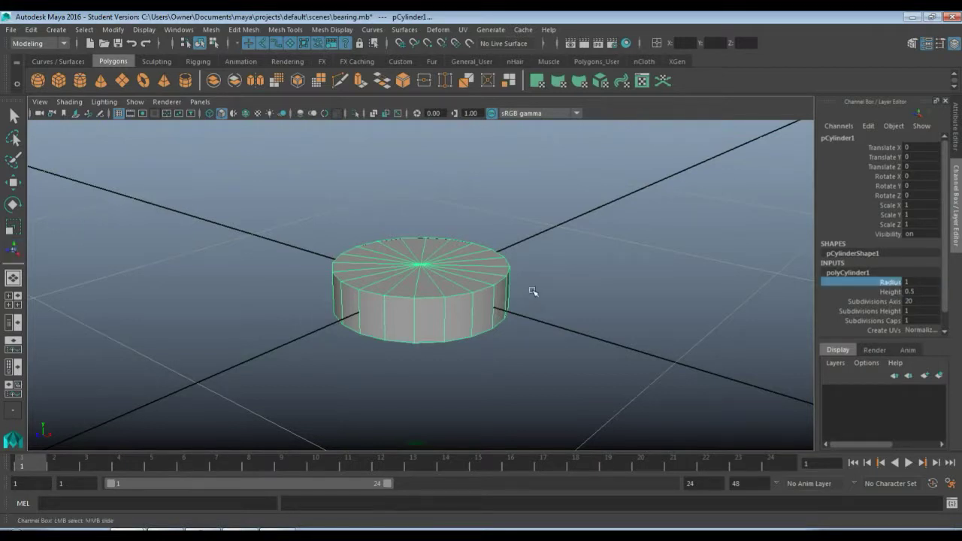
alt+drag(533, 292, 715, 288)
double_click(919, 283)
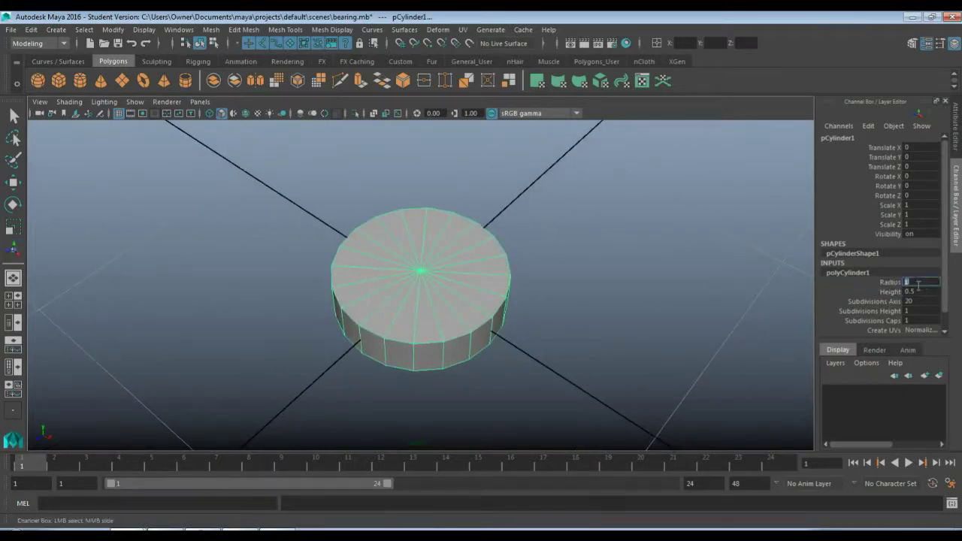
text(1.5)
key(Return)
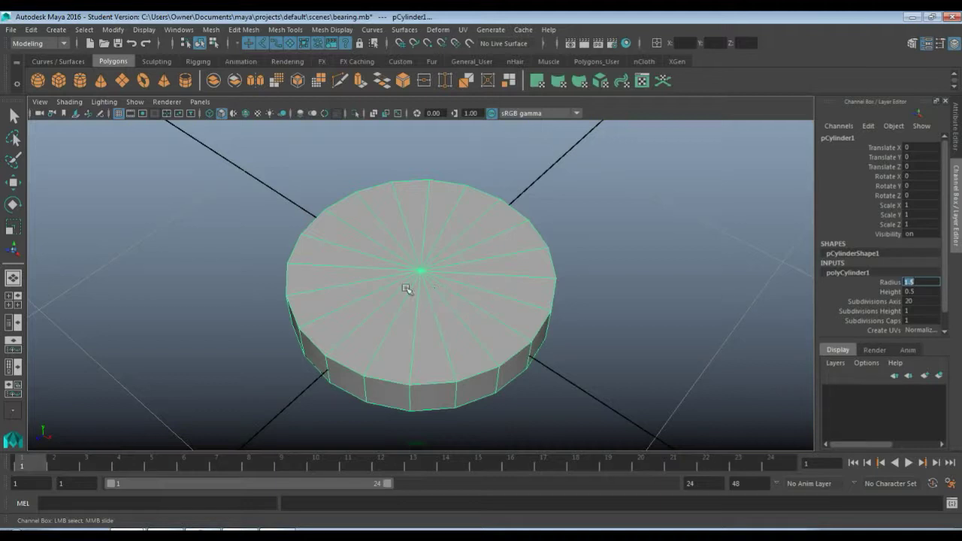
scroll(406, 331, down, 1)
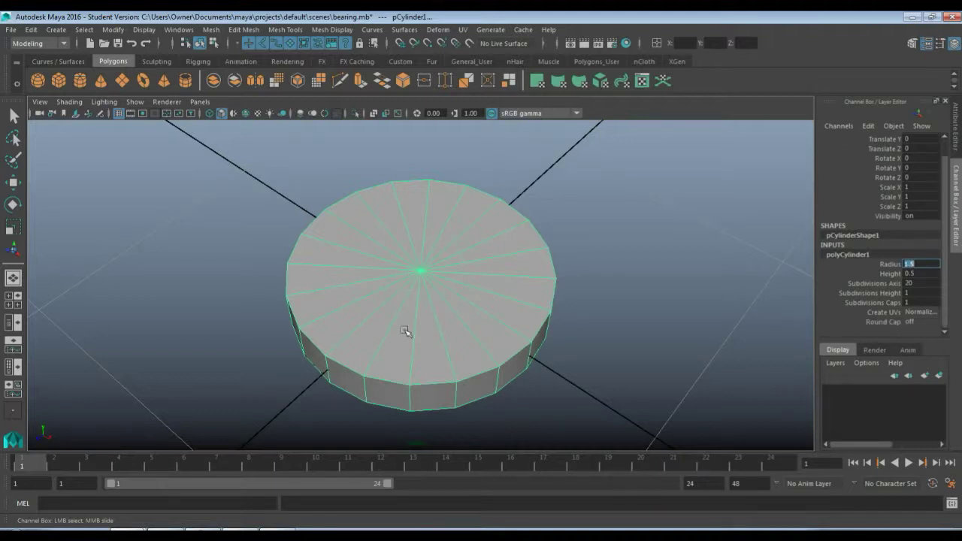
Step: Delete all top and bottom cap faces of the cylinder, leaving only its side wall, and return to object selection
key(t)
key(F11)
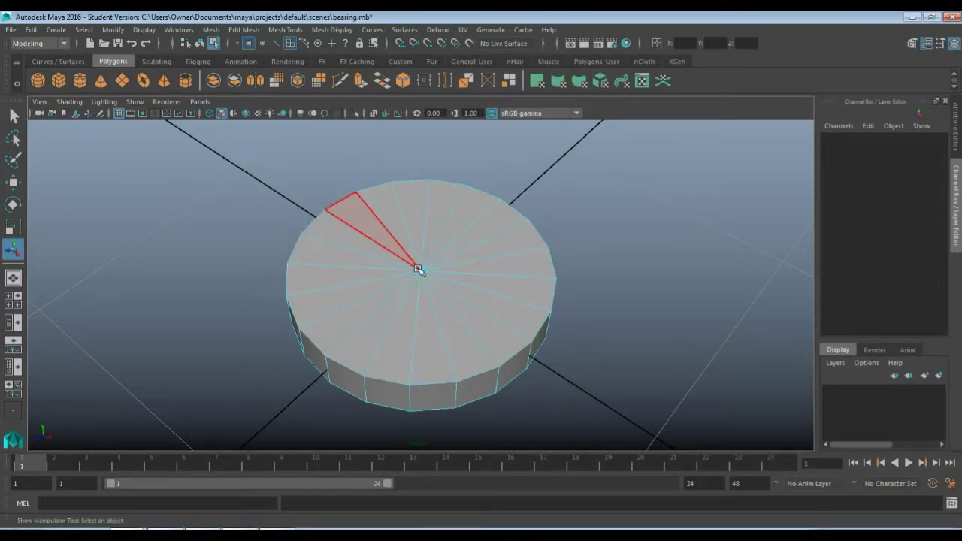
drag(335, 172, 512, 295)
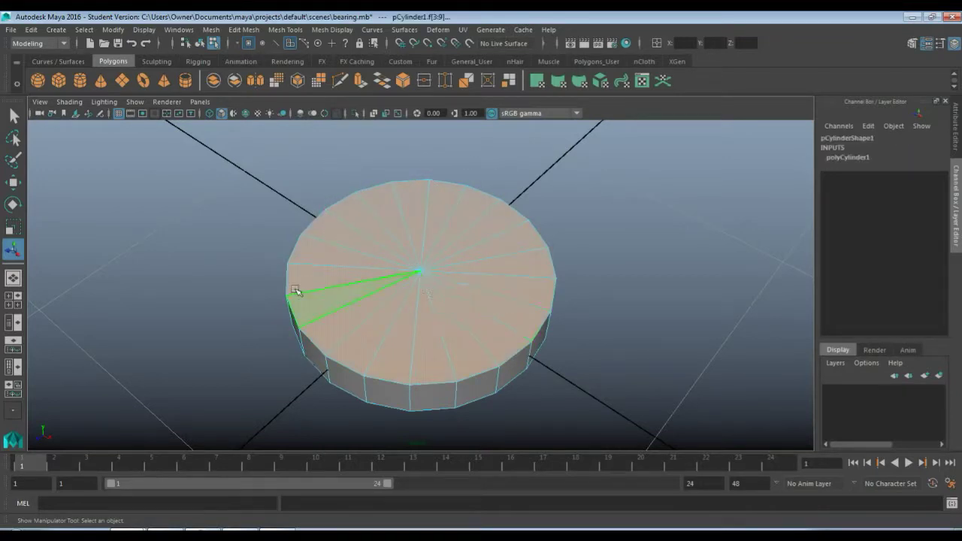
mouse_move(247, 308)
alt+mouse_down()
mouse_move(382, 286)
mouse_move(481, 256)
mouse_move(333, 224)
mouse_move(539, 232)
mouse_move(301, 279)
mouse_move(236, 322)
alt+mouse_up()
click(235, 322)
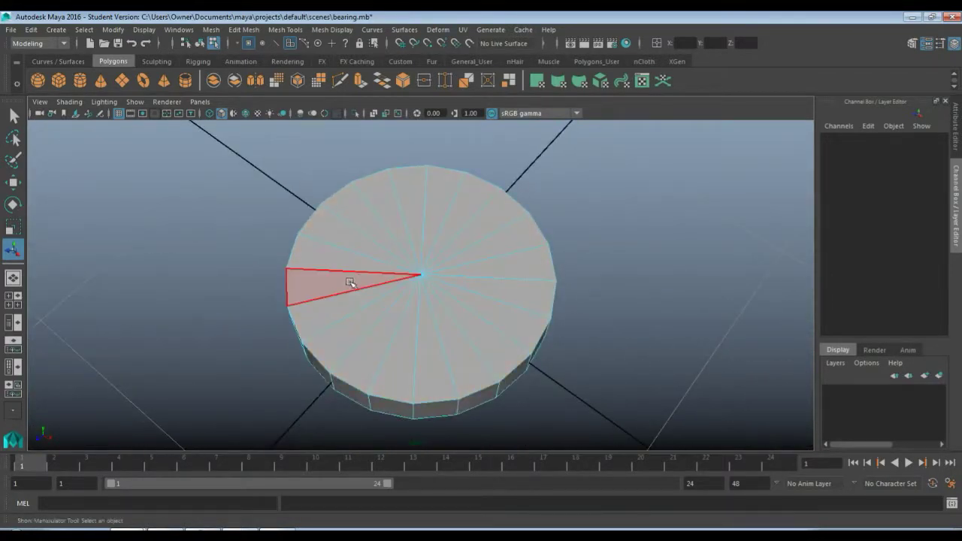
drag(438, 289, 432, 286)
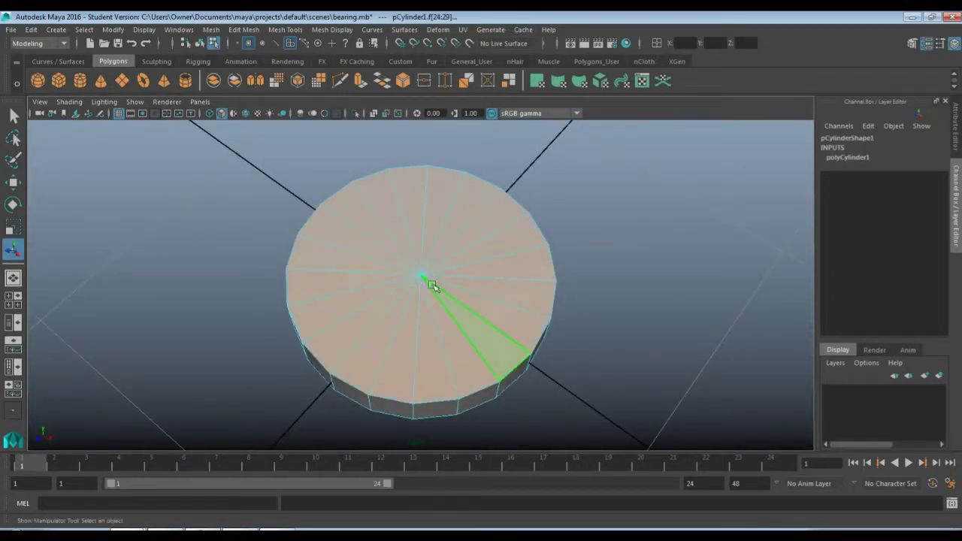
click(232, 278)
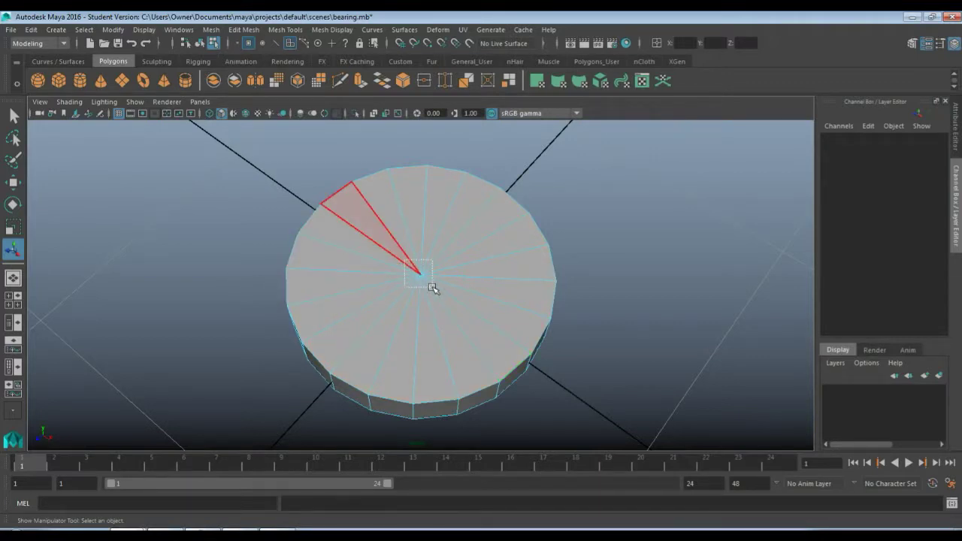
drag(434, 289, 433, 287)
mouse_move(183, 358)
alt+mouse_down()
mouse_move(196, 215)
mouse_move(189, 374)
alt+mouse_up()
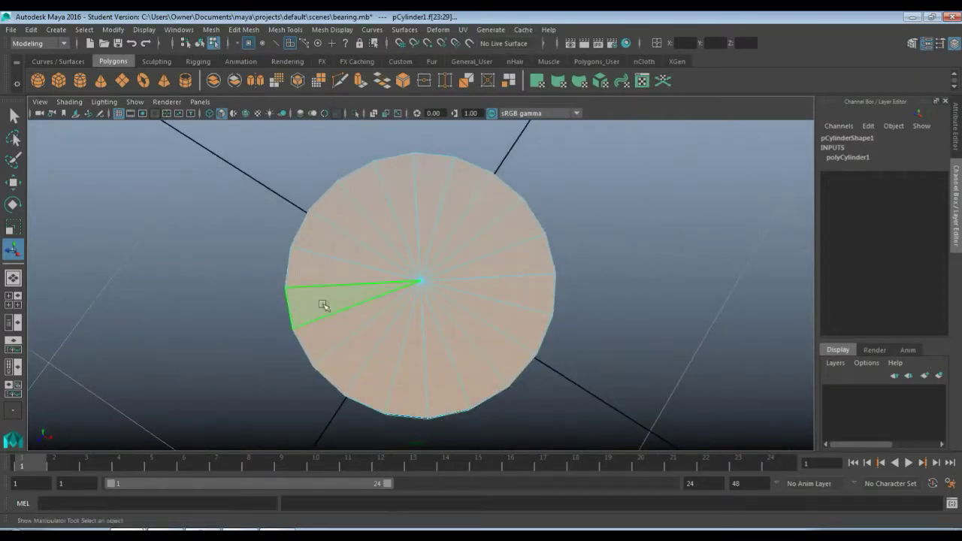
drag(391, 266, 454, 321)
alt+drag(191, 358, 193, 301)
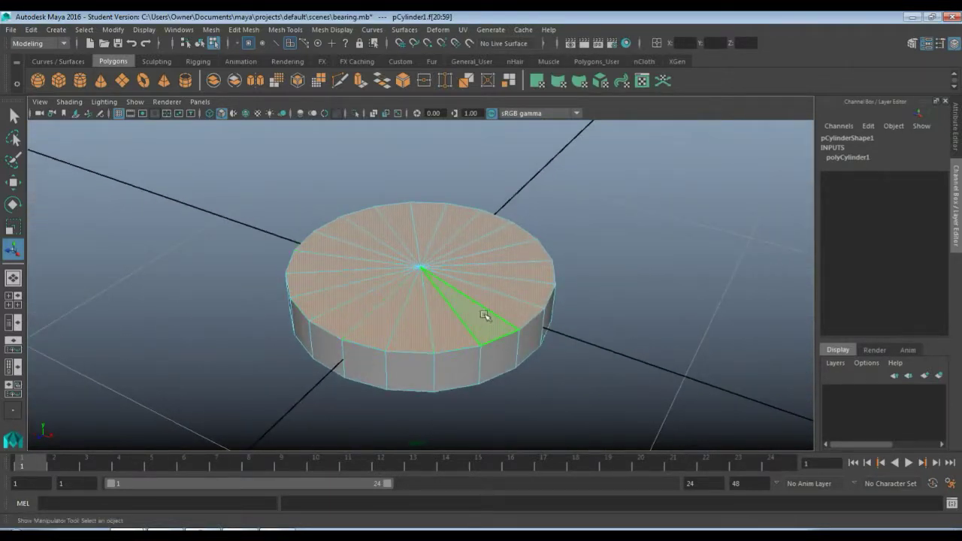
key(Delete)
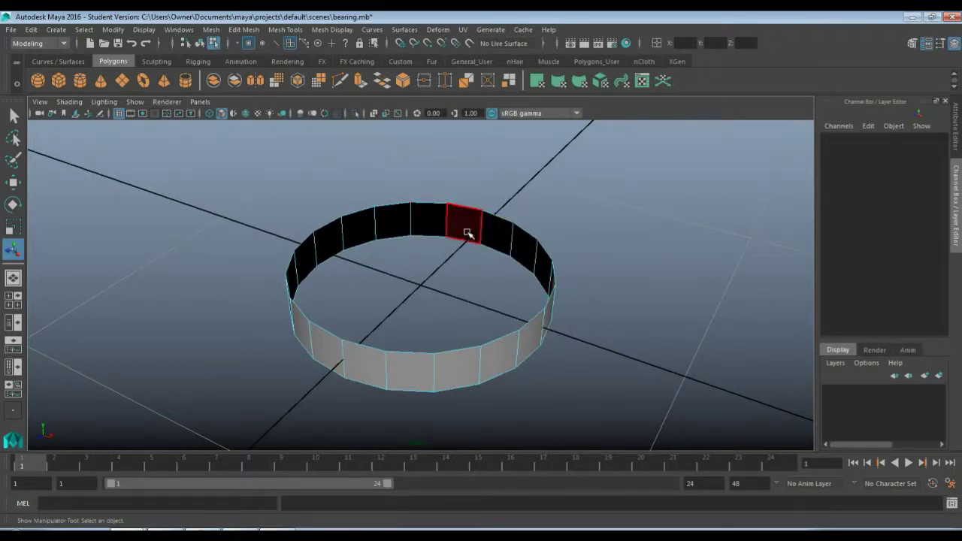
right_drag(466, 233, 520, 204)
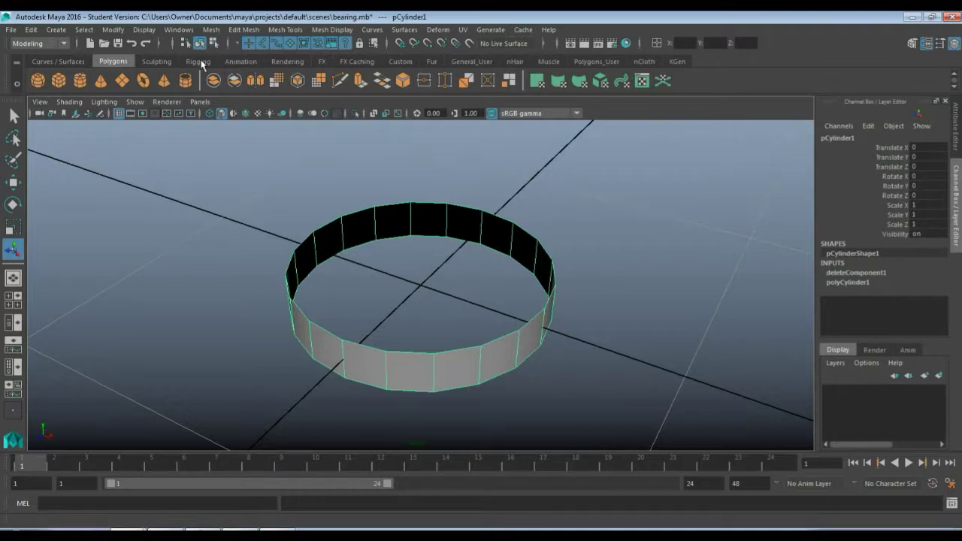
Step: Create a second polygon cylinder at the centre of the open ring and set its height to 0.5
click(88, 87)
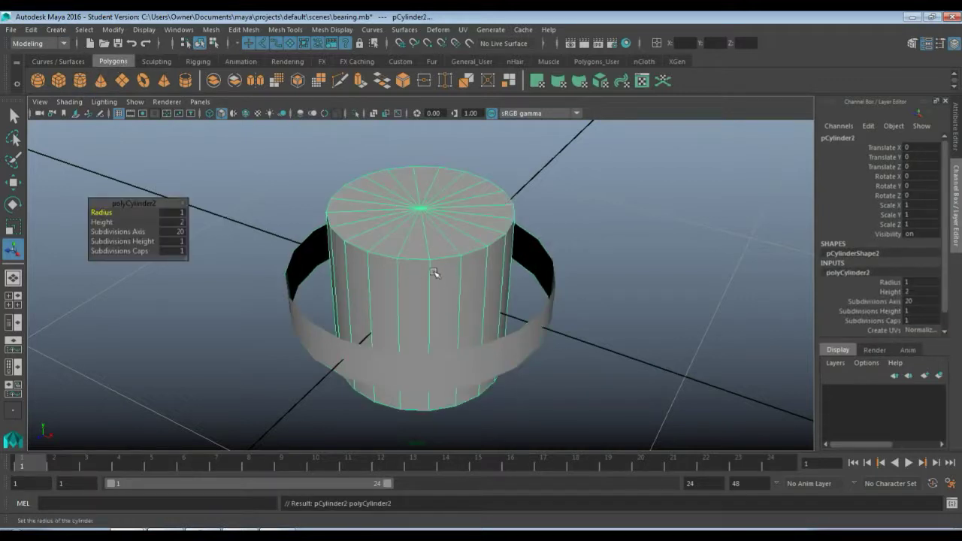
click(920, 295)
text(0.5)
key(Return)
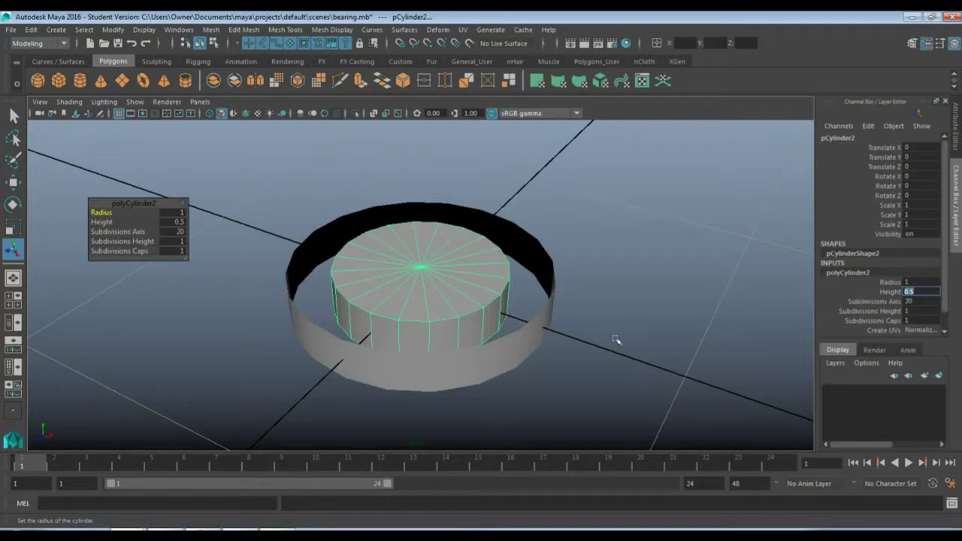
alt+drag(560, 354, 575, 397)
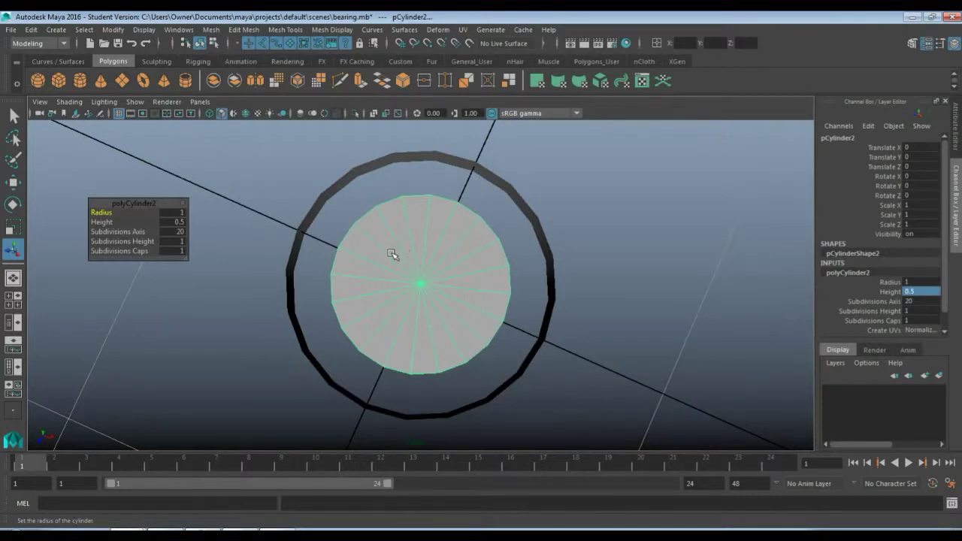
click(922, 282)
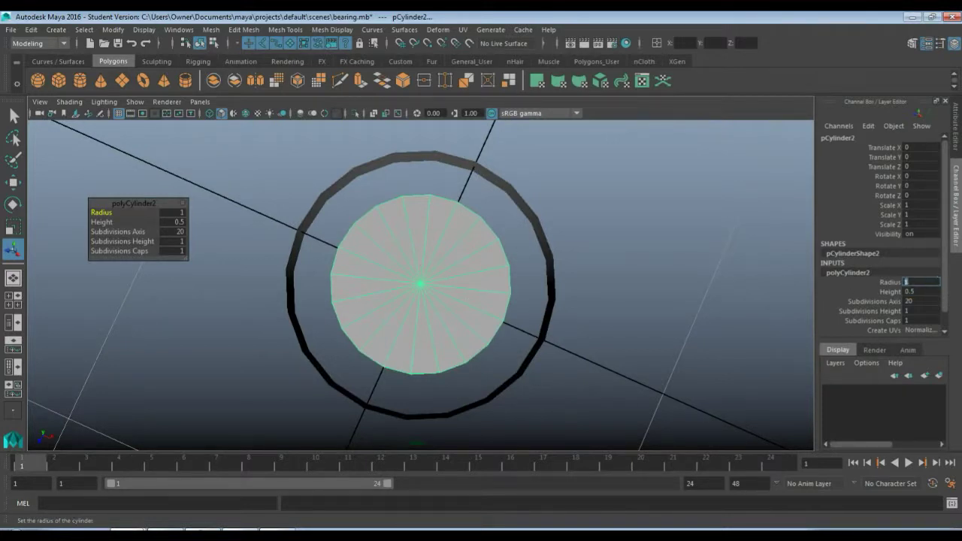
alt+drag(458, 326, 460, 301)
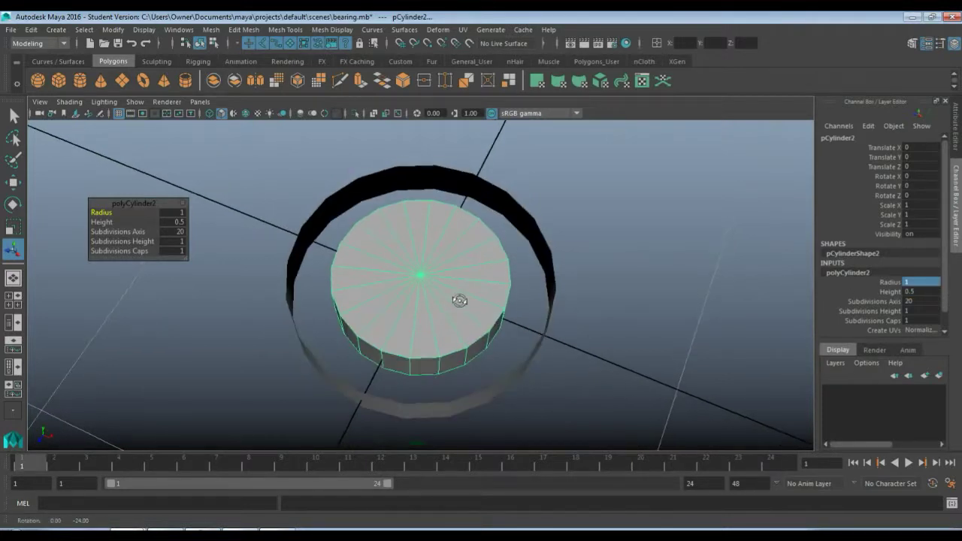
Step: Extrude the outer ring's wall faces outward with a Local Translate Z of 0.2 and return to object selection
click(537, 245)
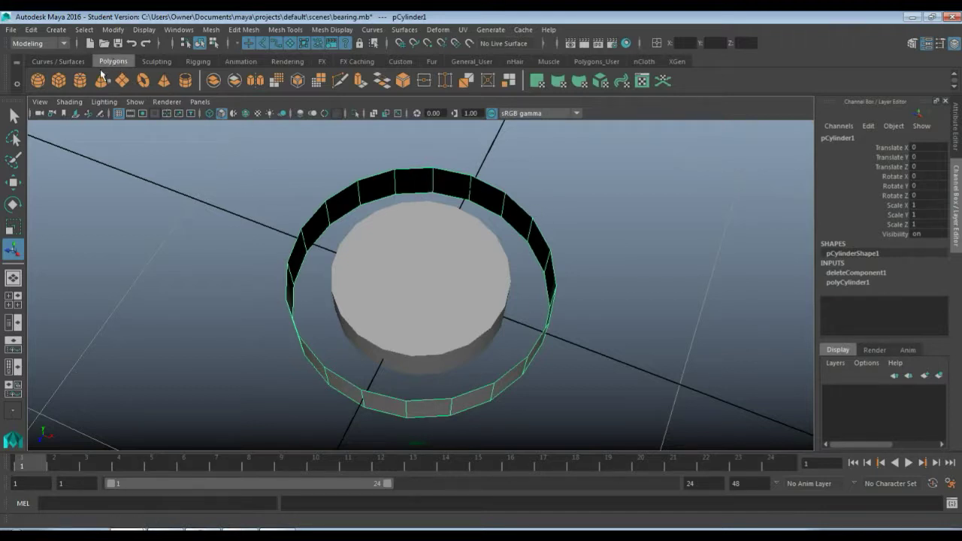
click(361, 84)
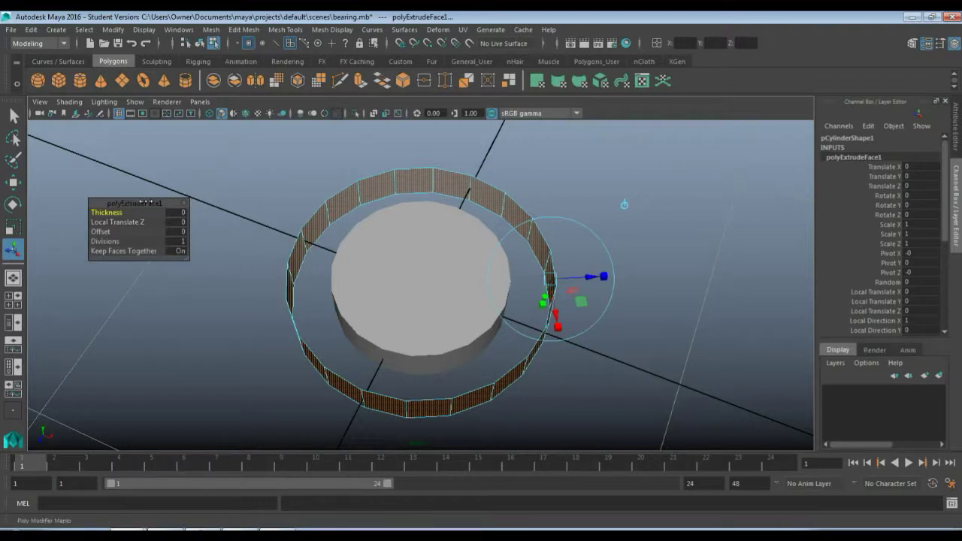
drag(137, 203, 221, 209)
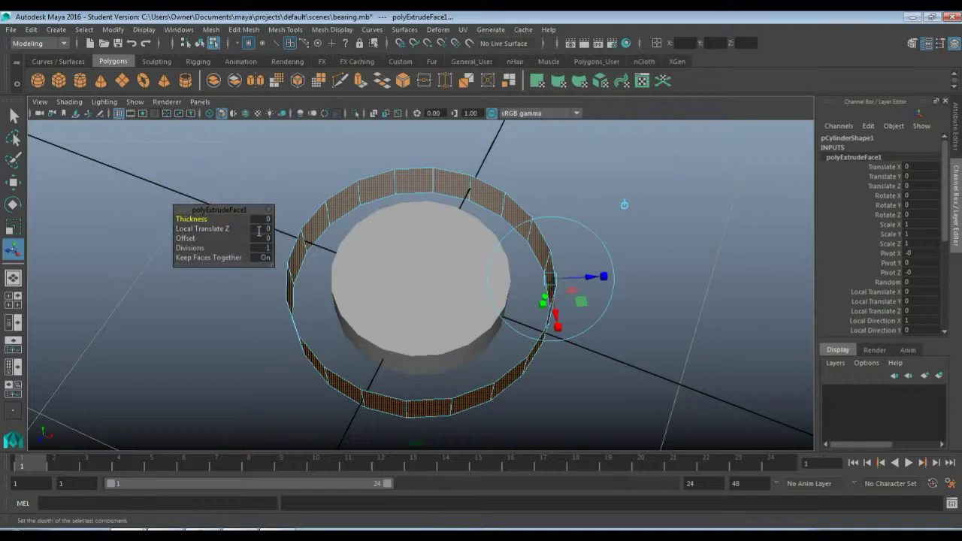
mouse_move(598, 278)
mouse_down()
mouse_move(616, 280)
mouse_move(606, 277)
mouse_up()
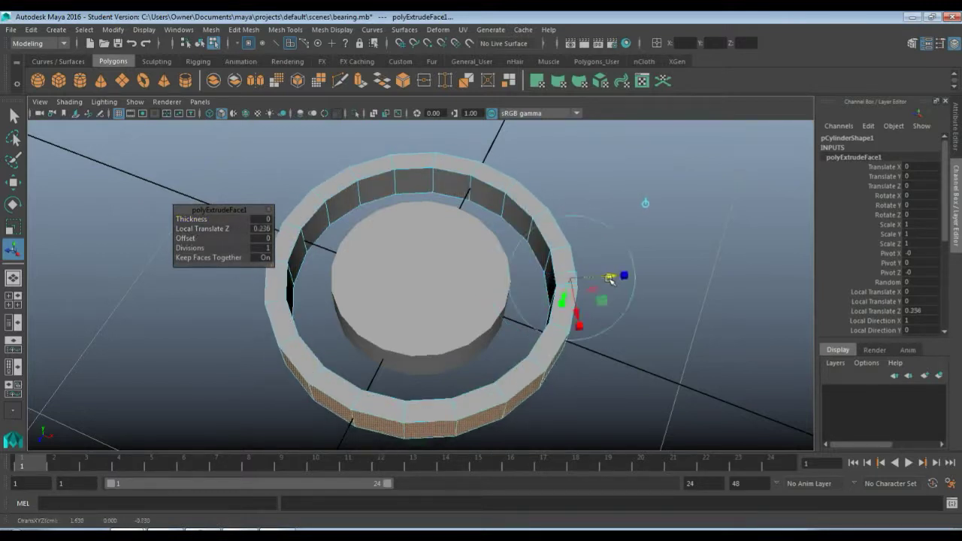
double_click(262, 228)
text(0.1)
key(Return)
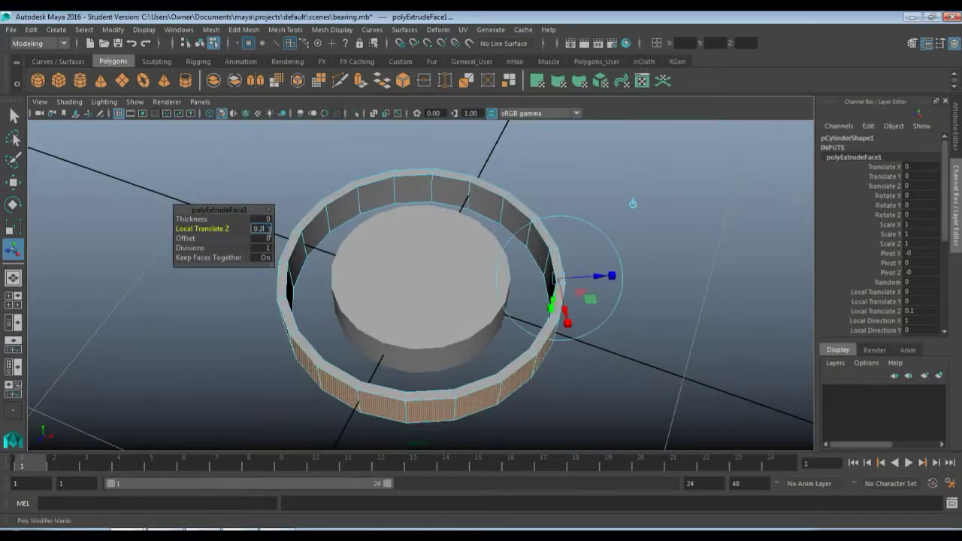
key(Return)
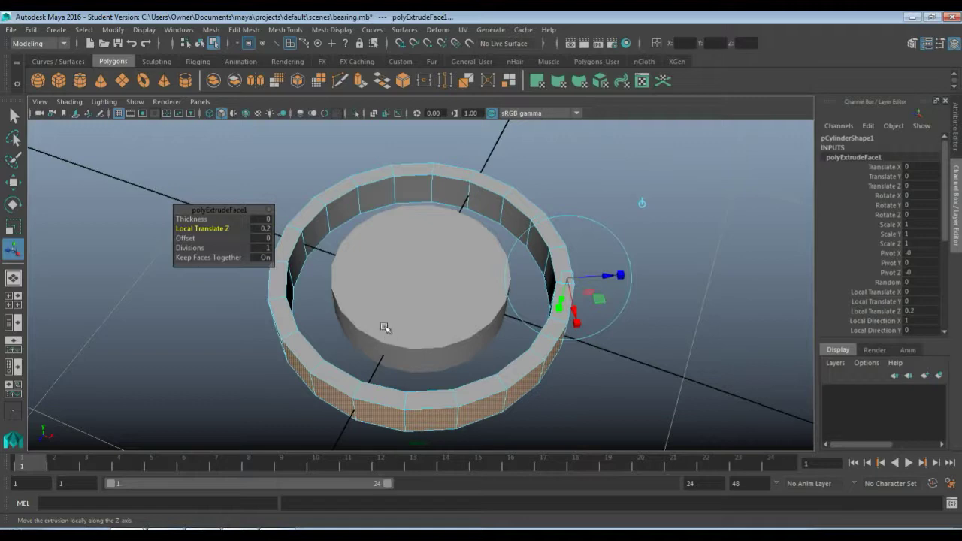
mouse_move(384, 329)
alt+mouse_down()
mouse_move(385, 296)
mouse_move(393, 329)
alt+mouse_up()
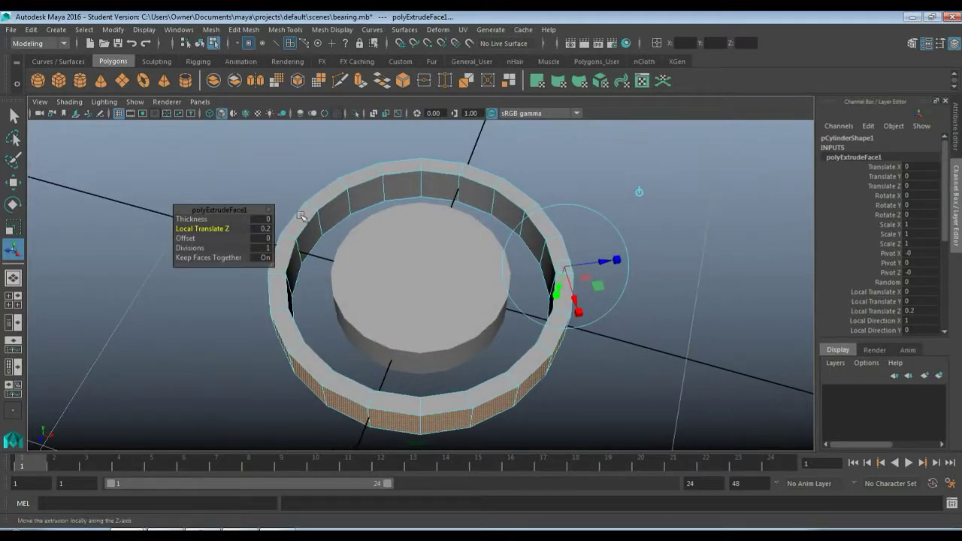
key(q)
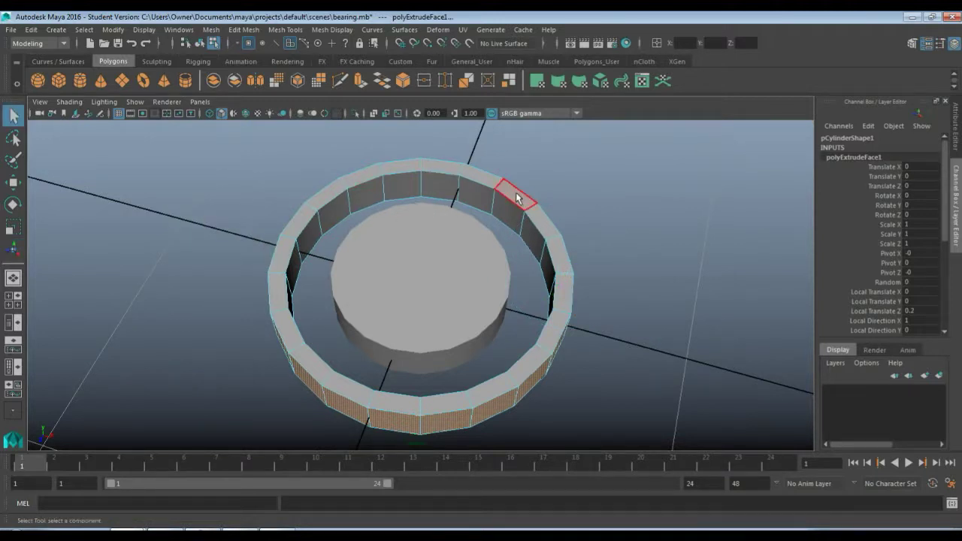
key(F8)
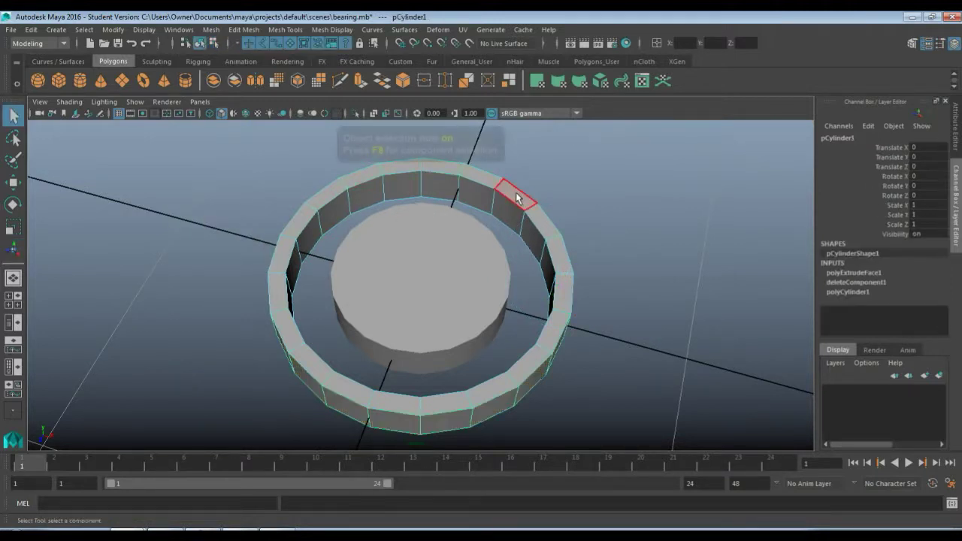
click(451, 274)
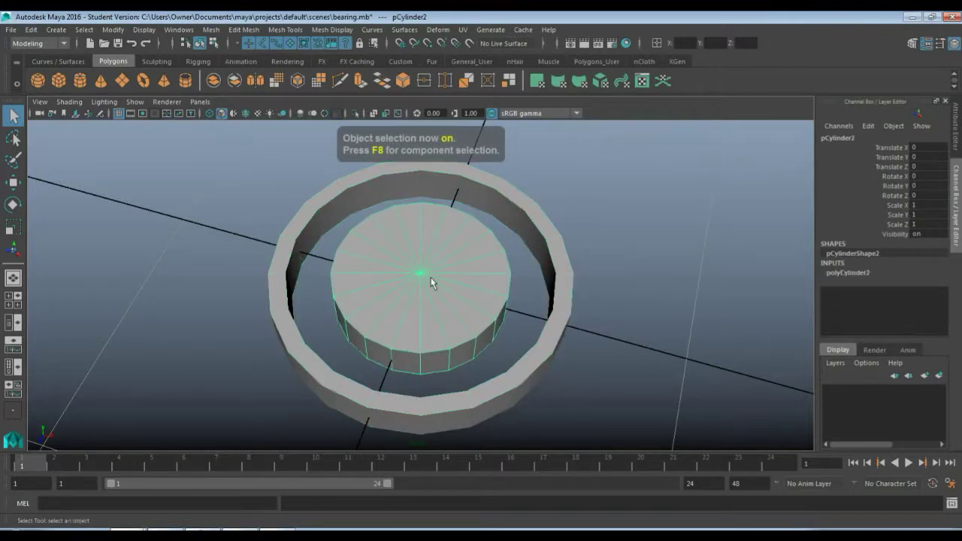
click(518, 211)
click(488, 242)
click(488, 243)
click(531, 218)
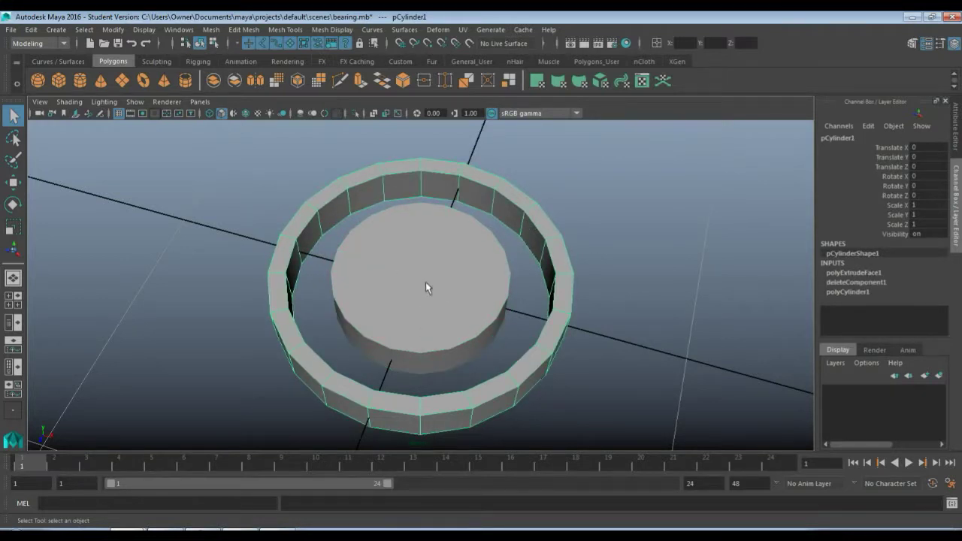
Step: Create a polygon sphere at the origin and set its radius to 0.24
click(36, 81)
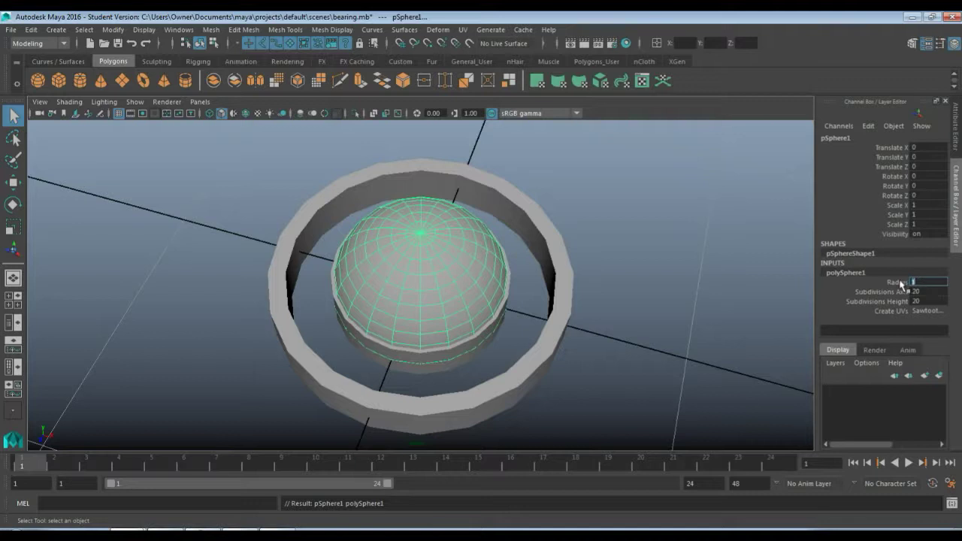
click(923, 283)
click(926, 283)
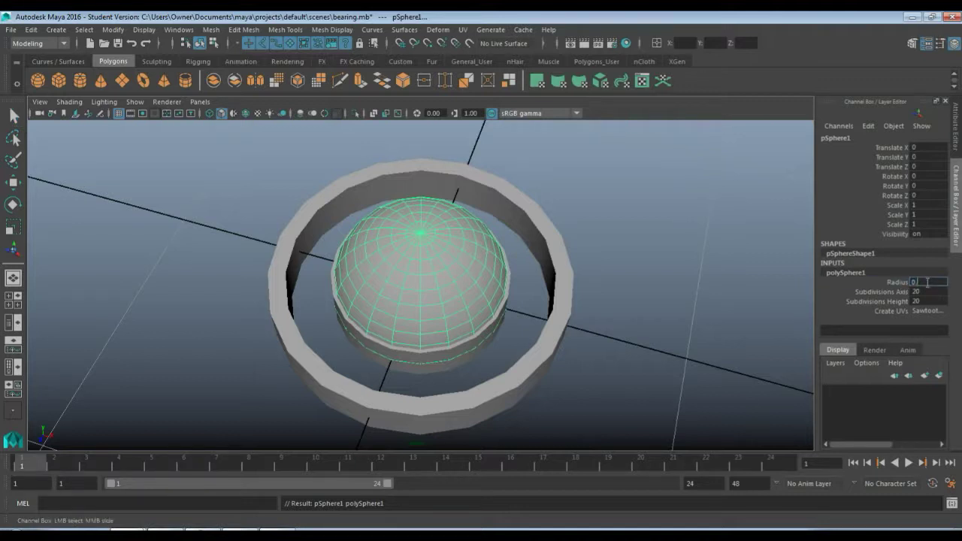
text(0.24)
key(Return)
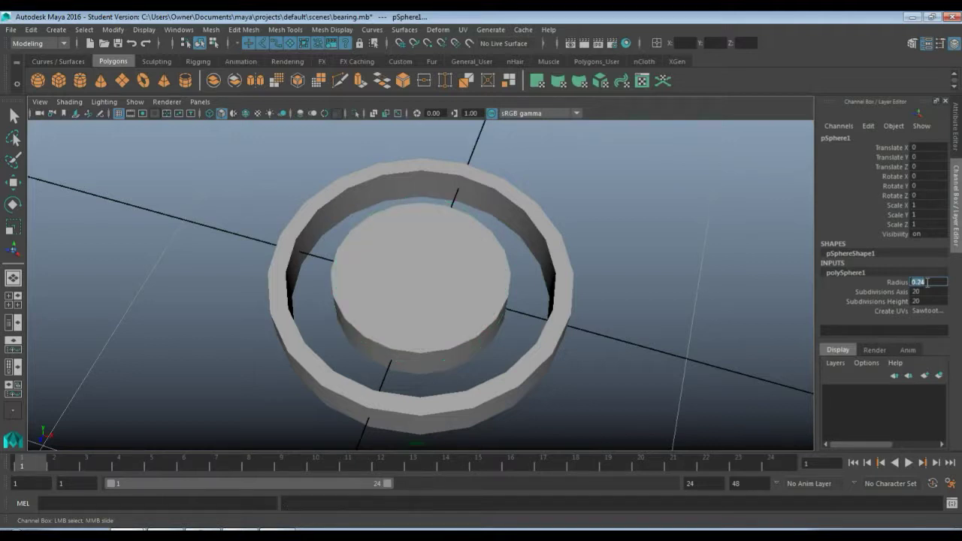
Step: Move the inner cylinder aside along X to about -2.335 to expose the sphere, and slide the sphere to about -1.119 on X
text(w)
click(499, 305)
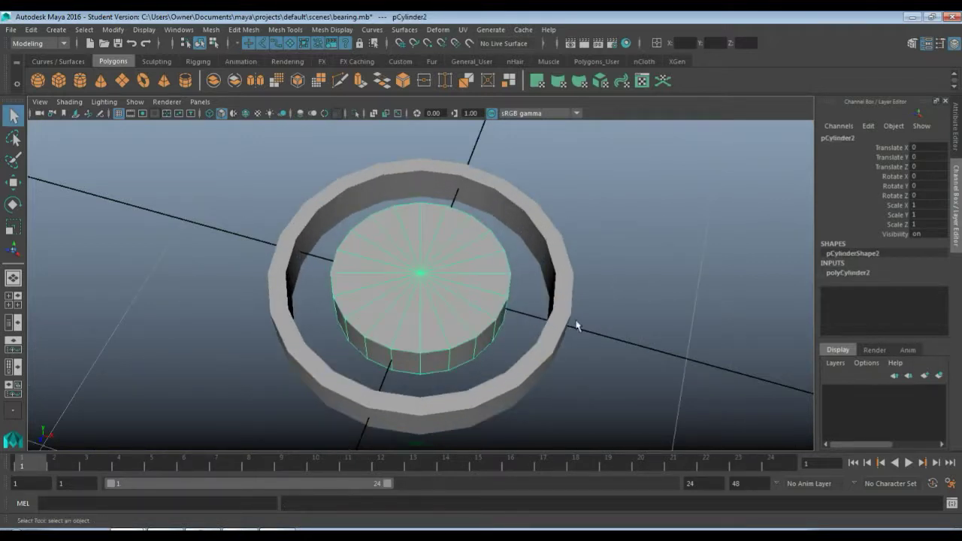
key(w)
drag(455, 293, 256, 236)
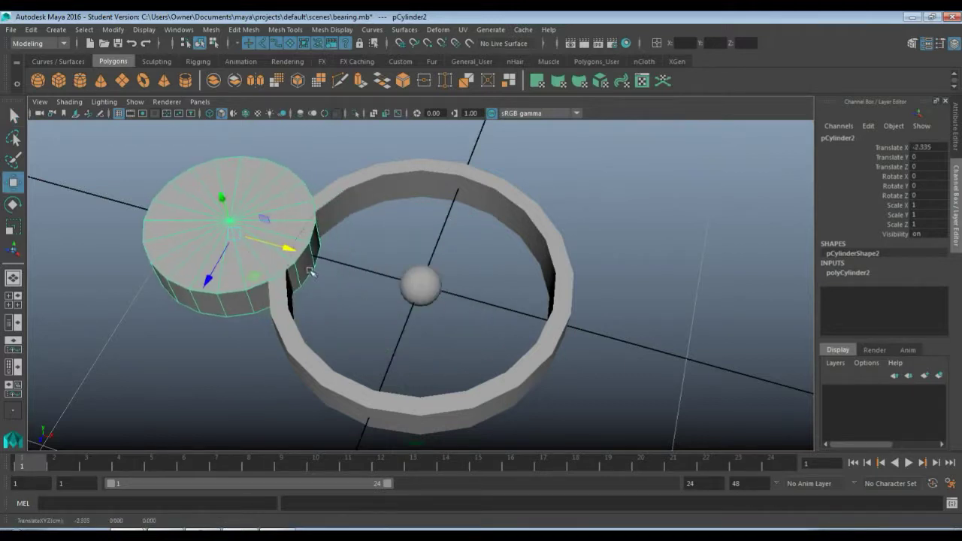
click(434, 293)
drag(434, 293, 341, 268)
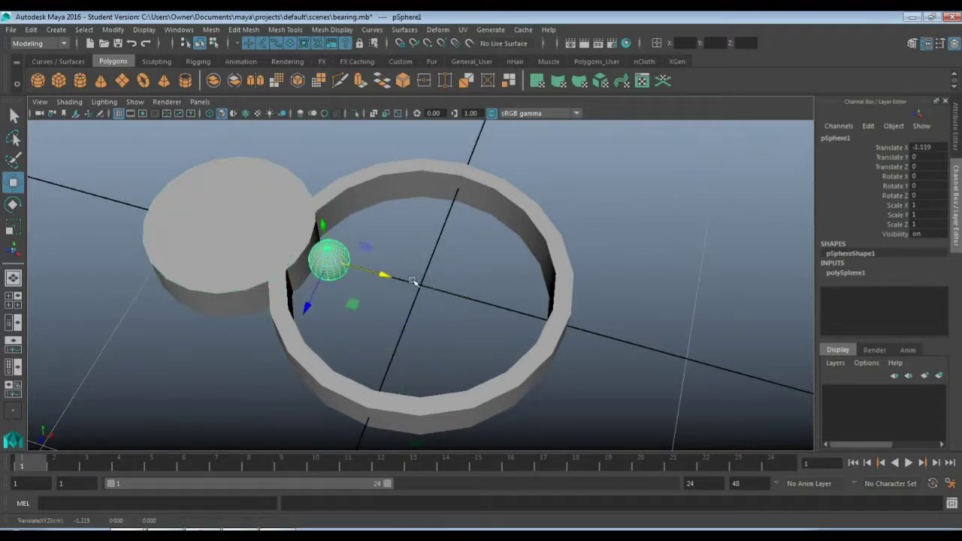
Step: Return the inner cylinder to the ring's centre by setting its Translate X to 0, and clear the selection
click(230, 215)
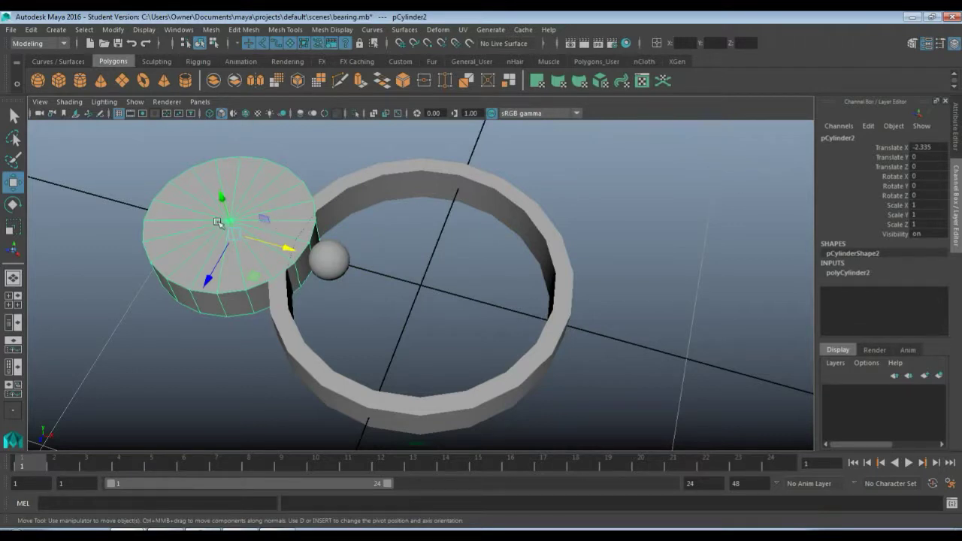
double_click(941, 147)
key(Return)
click(641, 232)
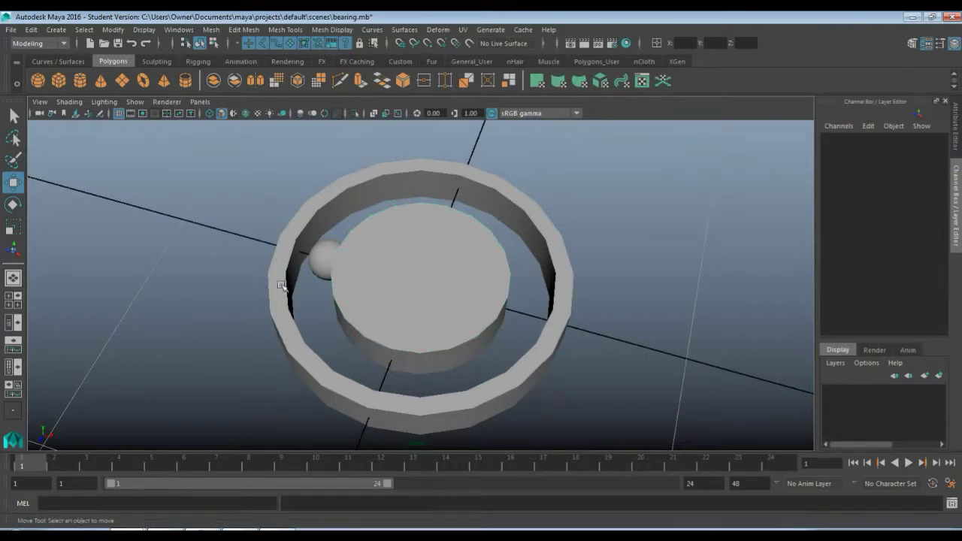
Step: Position the sphere in the top view between the ring and the inner cylinder, at about -1.245 on X
click(325, 267)
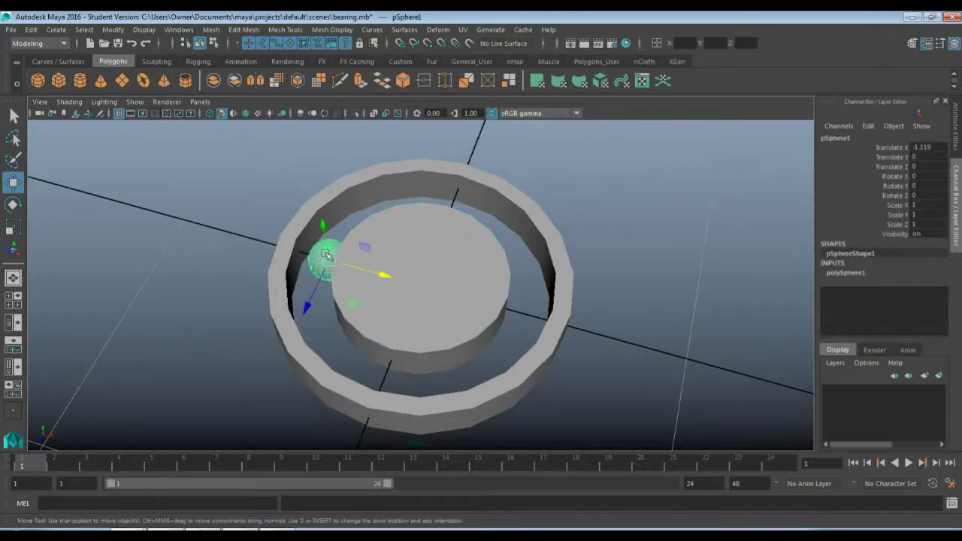
key(space)
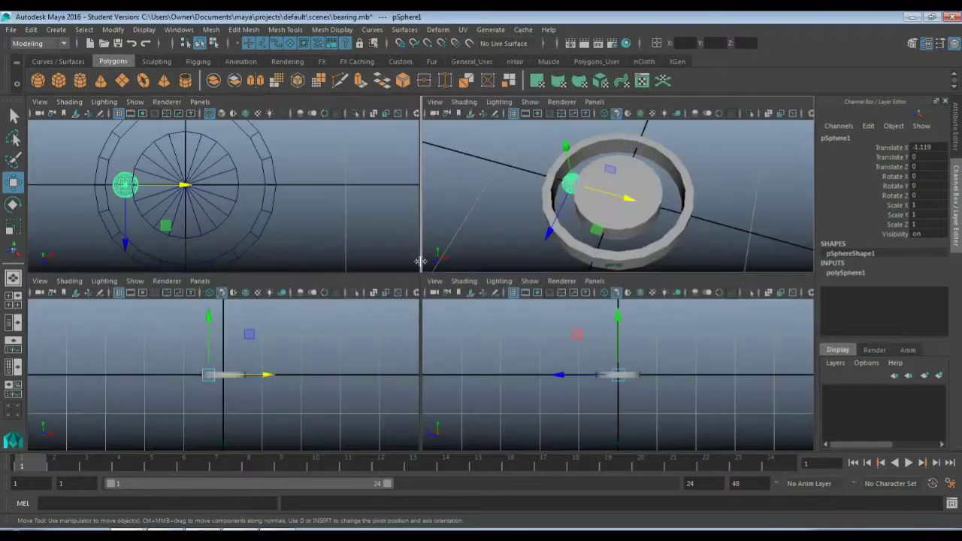
key(space)
key(space)
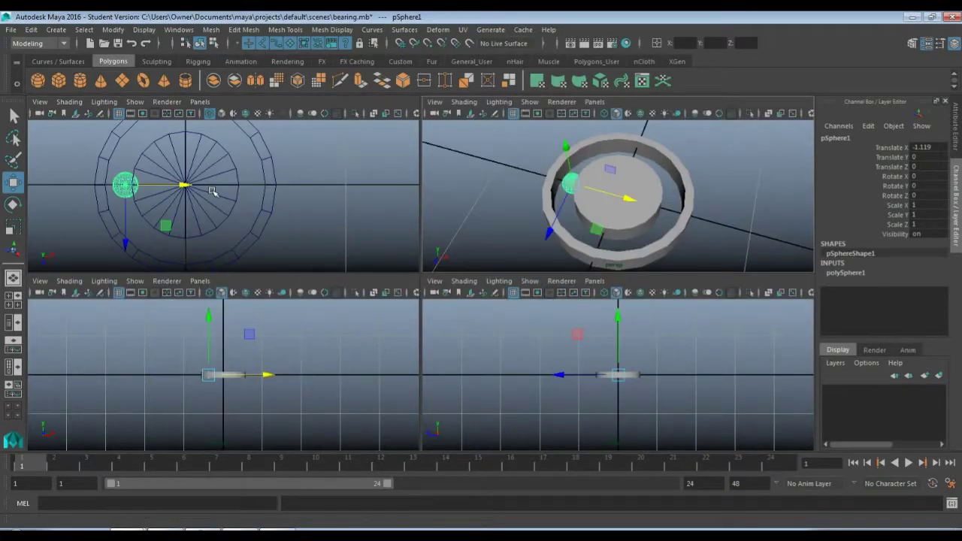
key(space)
scroll(313, 308, up, 2)
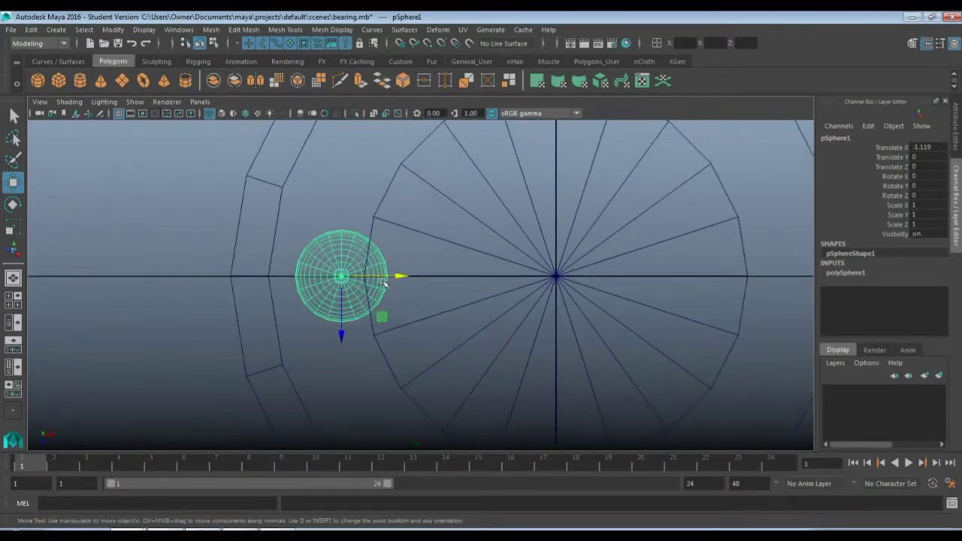
drag(399, 275, 375, 276)
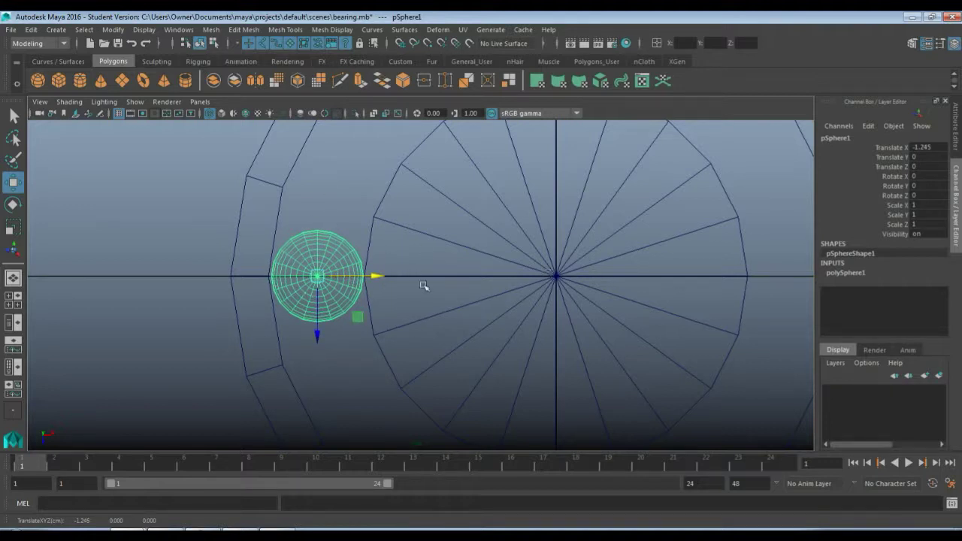
Step: Try enlarging the sphere's radius to 0.34 and check its fit between the rings in perspective
click(847, 273)
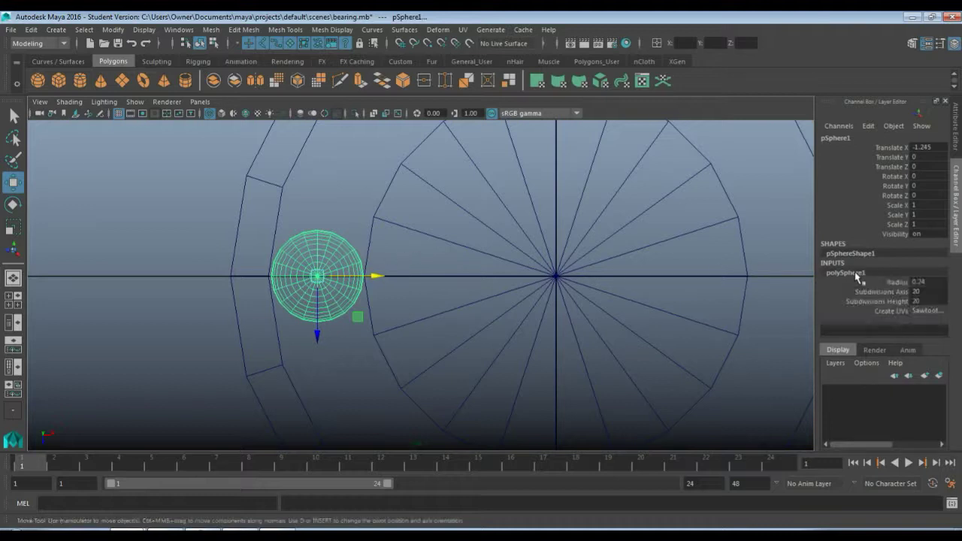
click(898, 282)
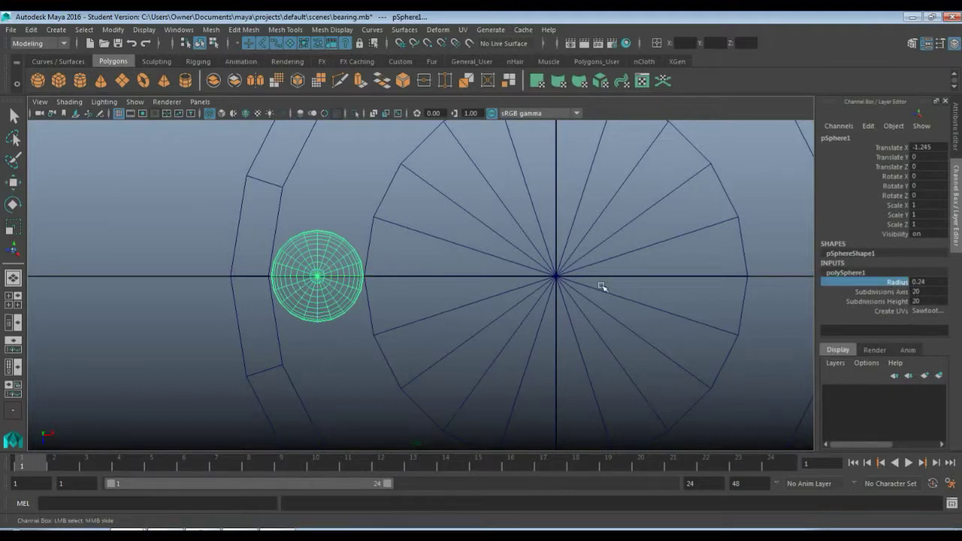
mouse_move(623, 280)
middle_down()
mouse_move(661, 280)
mouse_move(624, 281)
middle_up()
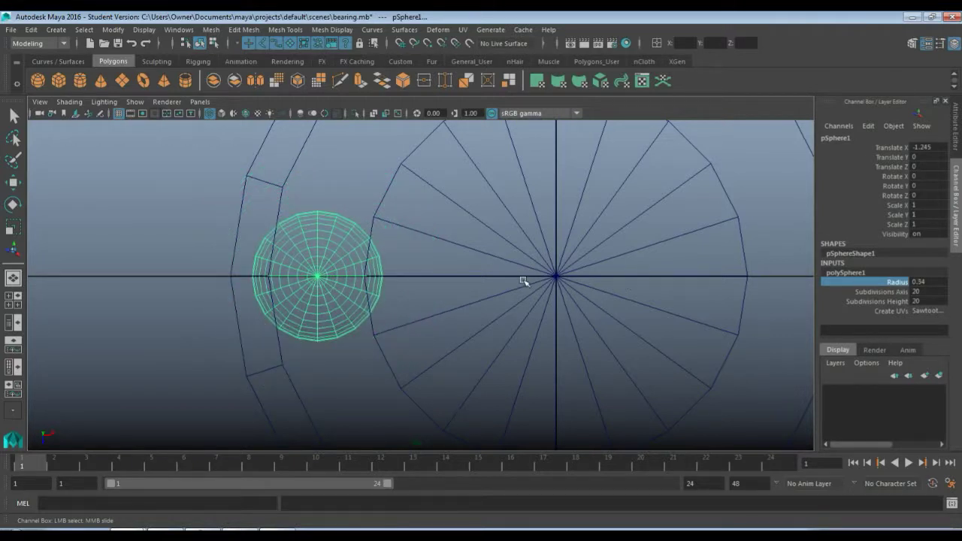
scroll(523, 281, down, 5)
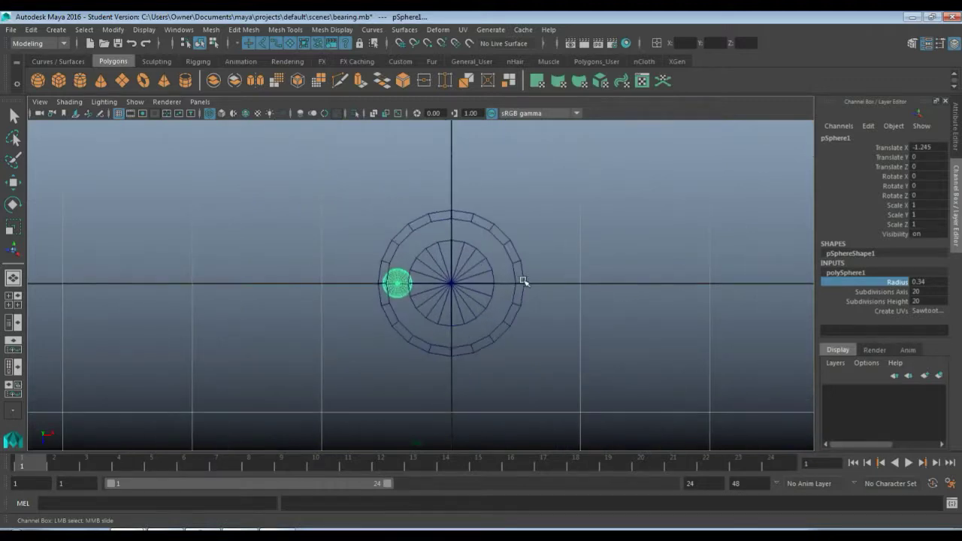
key(space)
key(space)
alt+drag(541, 254, 468, 249)
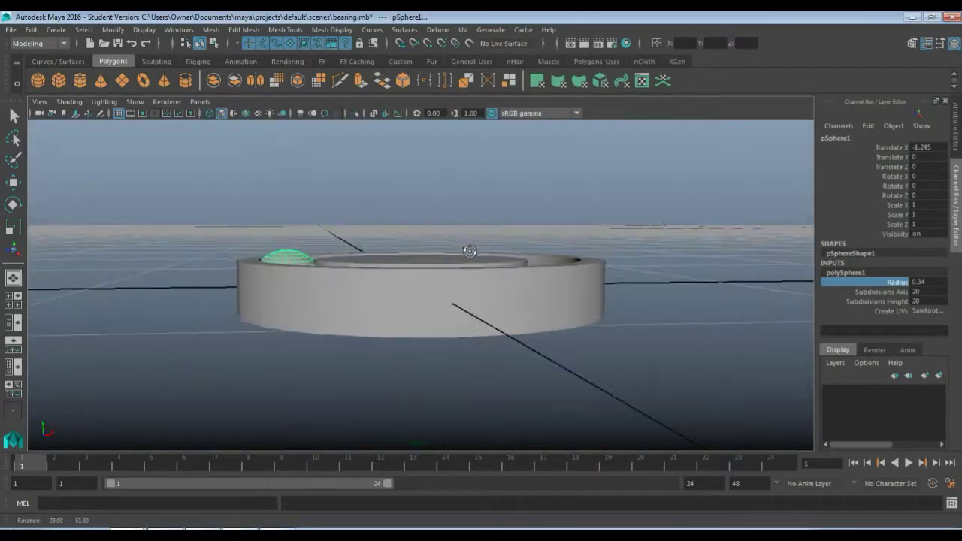
scroll(372, 282, up, 4)
alt+drag(366, 281, 384, 348)
key(w)
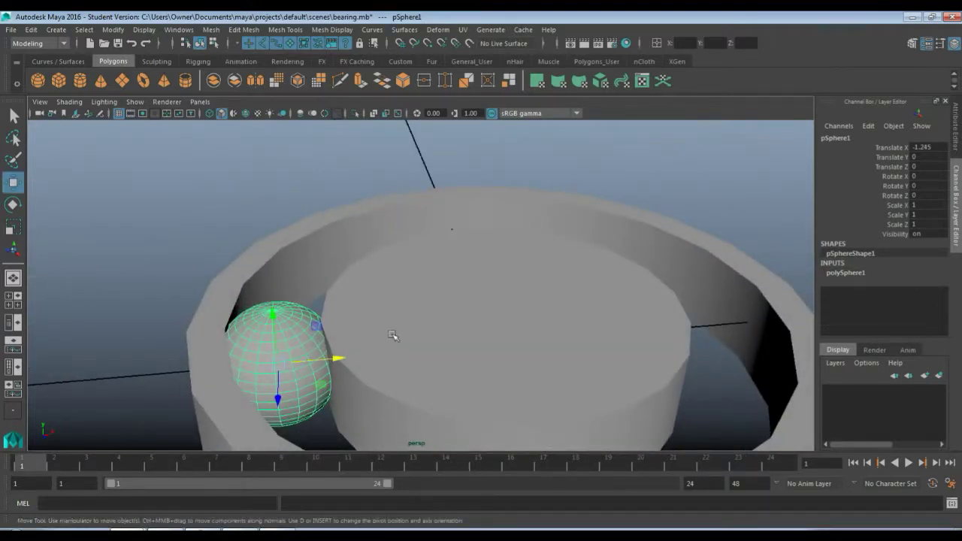
Step: Try a sphere radius of 0.25 and check its height against the ring from the side
click(894, 274)
double_click(934, 281)
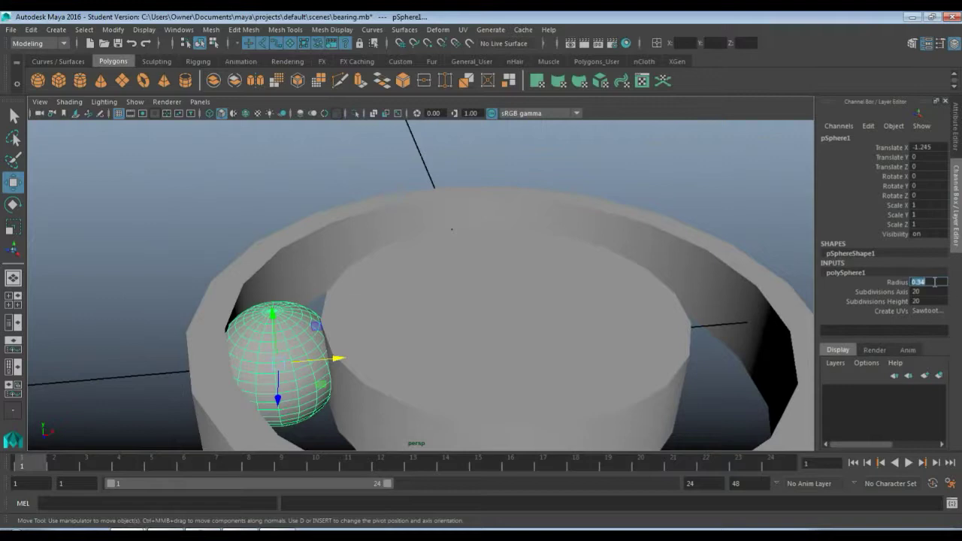
text(0.25)
key(Return)
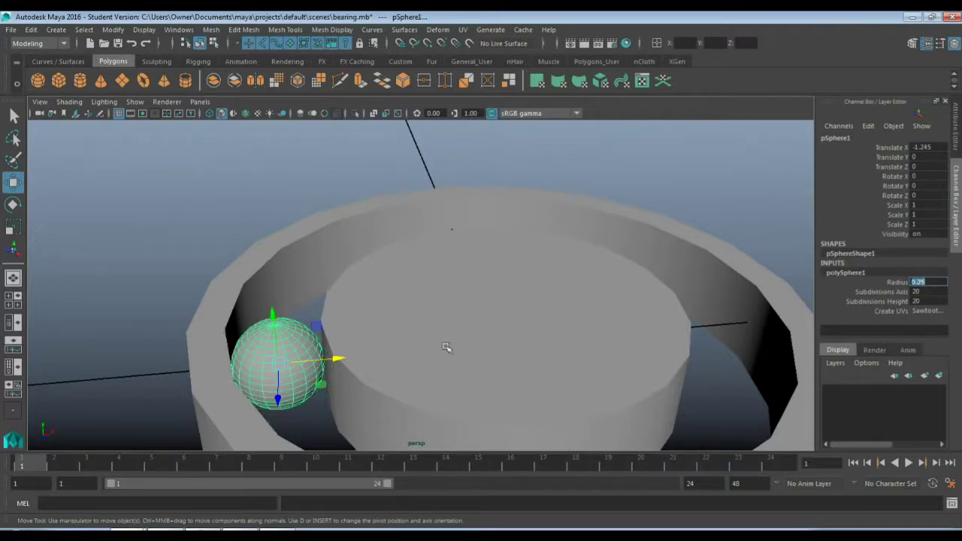
alt+drag(446, 348, 412, 319)
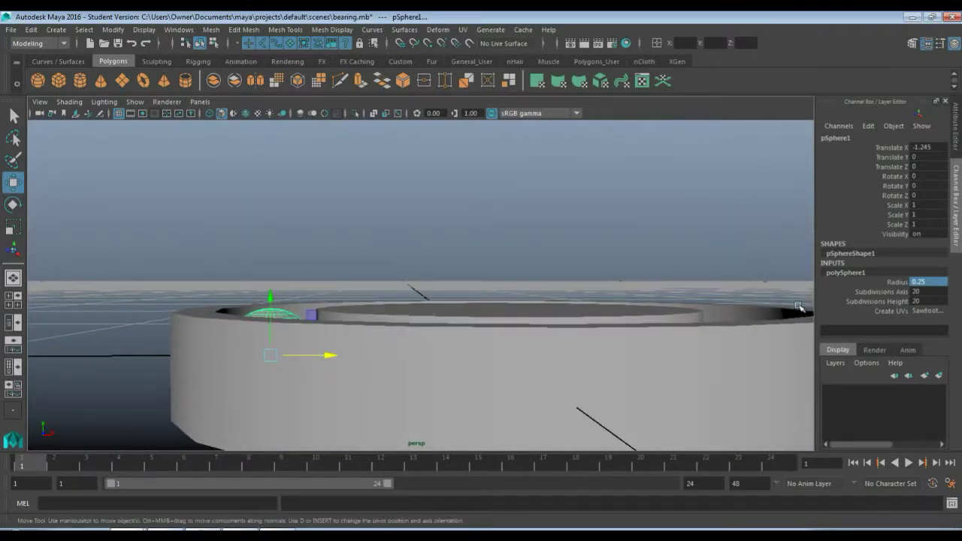
Step: Set the sphere's radius to 0.24 and clear the selection
double_click(936, 283)
text(0.24)
key(Return)
click(438, 269)
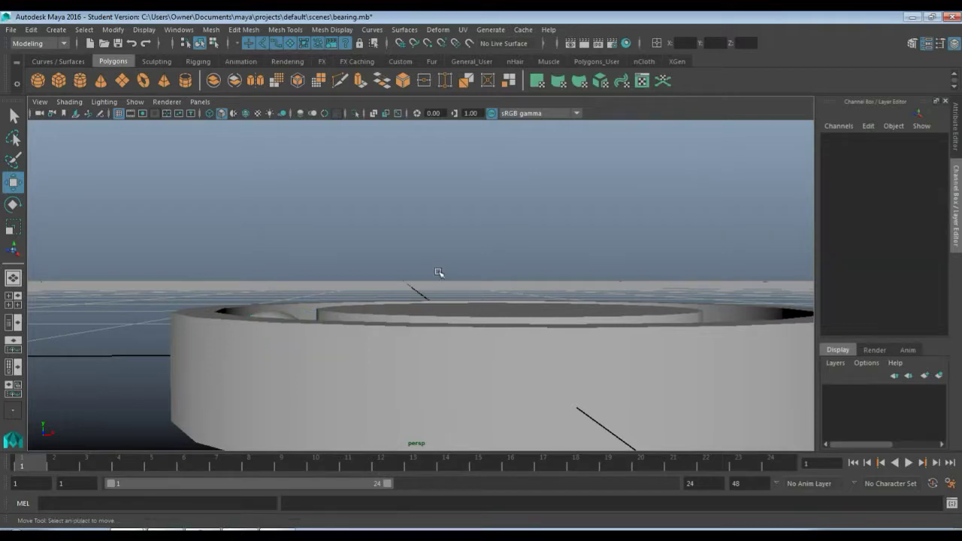
Step: Move the sphere away from the inner cylinder in the top view, to about -1.31 on X
alt+drag(453, 265, 447, 324)
click(296, 348)
click(464, 301)
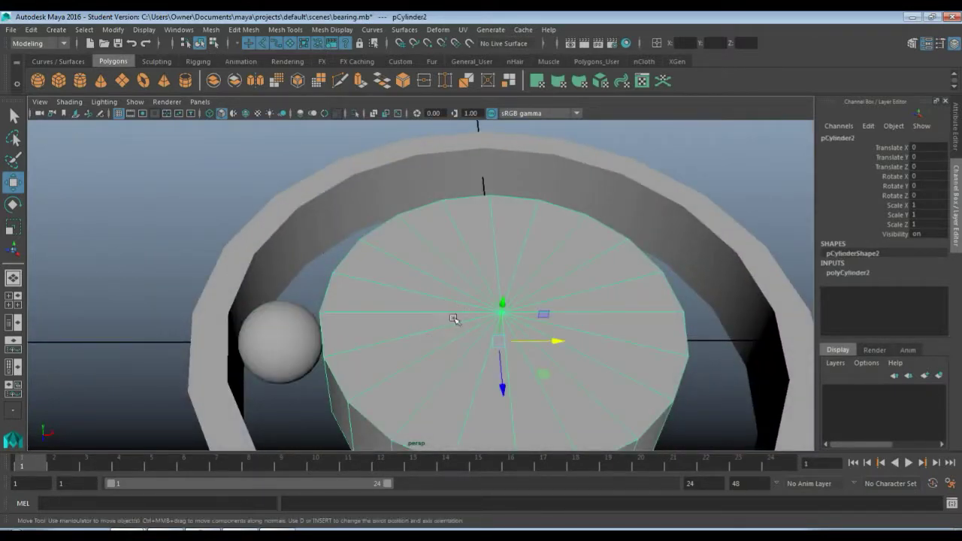
key(space)
key(space)
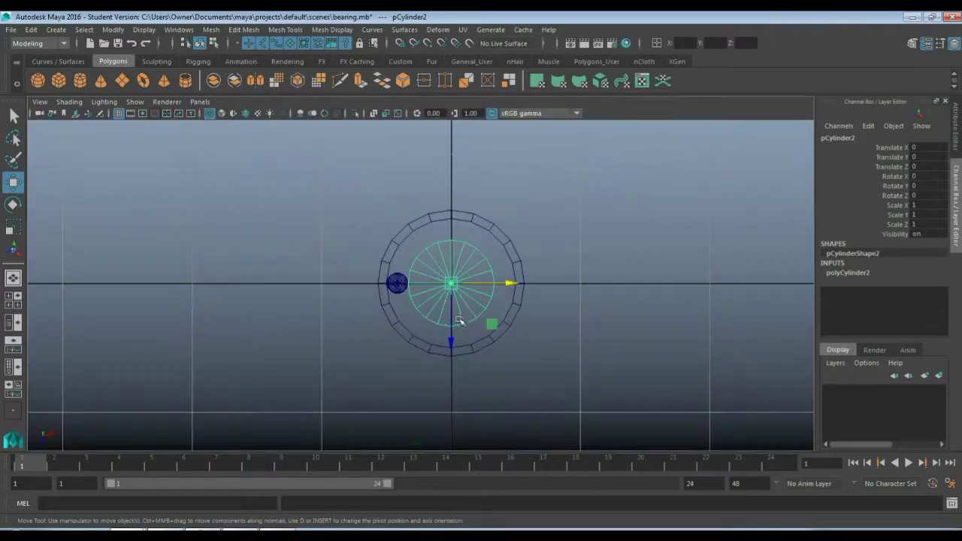
scroll(457, 326, up, 5)
scroll(460, 322, up, 4)
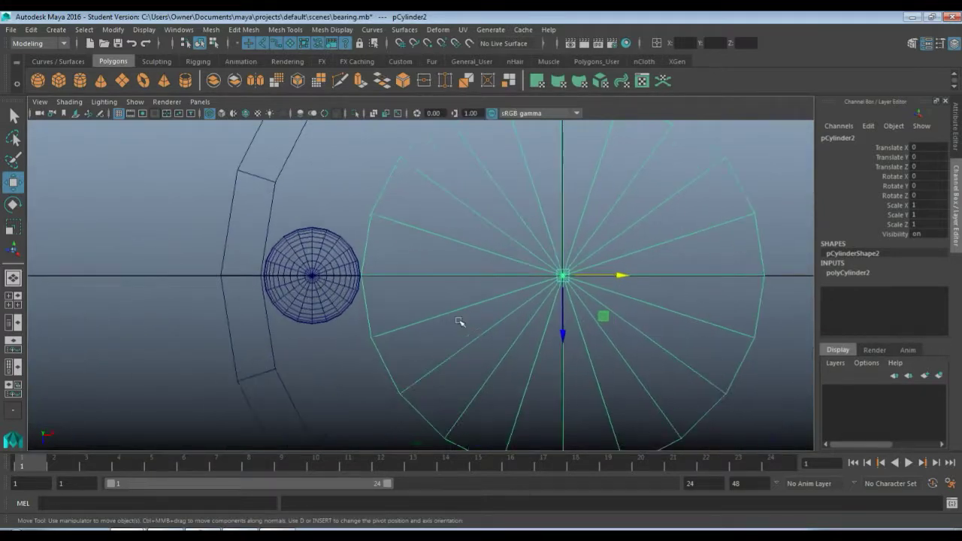
click(316, 271)
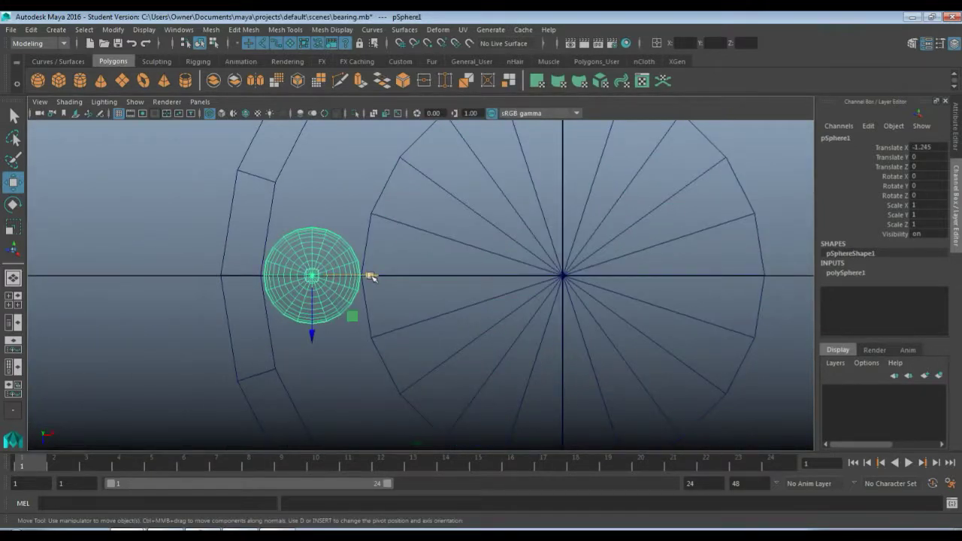
drag(372, 276, 359, 275)
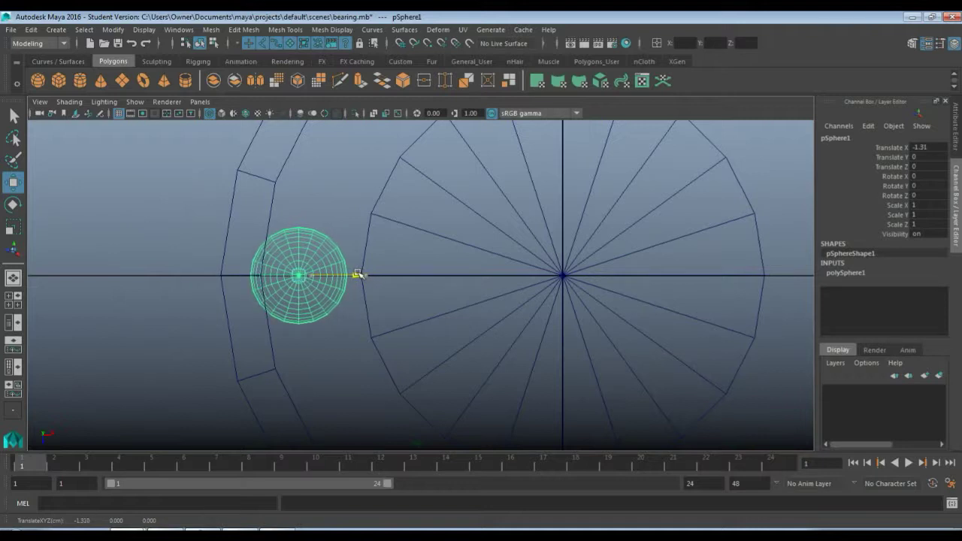
Step: Enlarge the inner cylinder's radius to 1.2
click(554, 270)
click(551, 242)
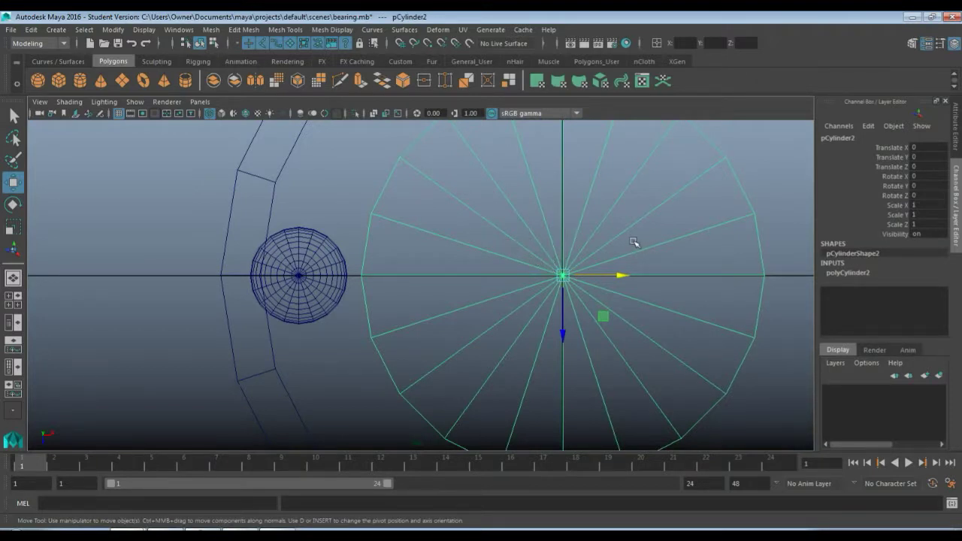
click(847, 273)
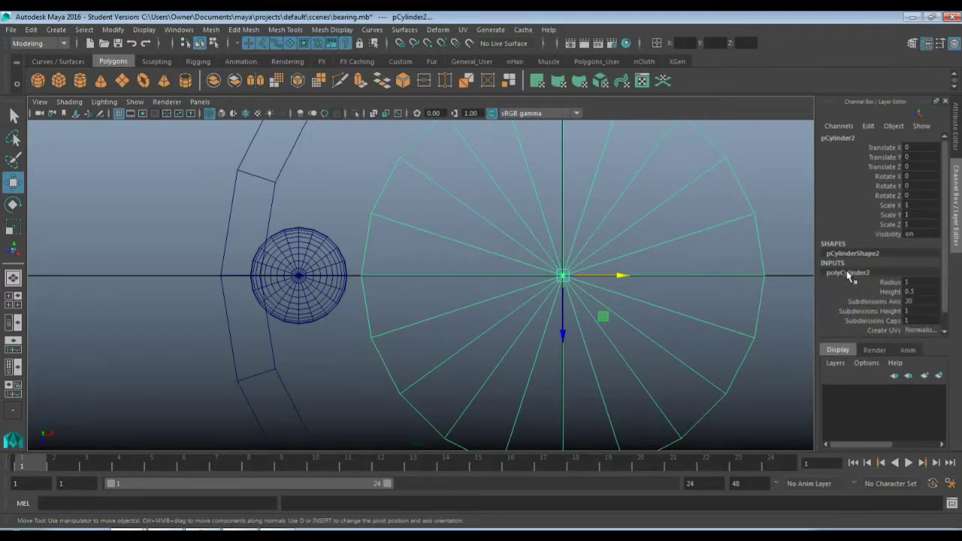
click(894, 284)
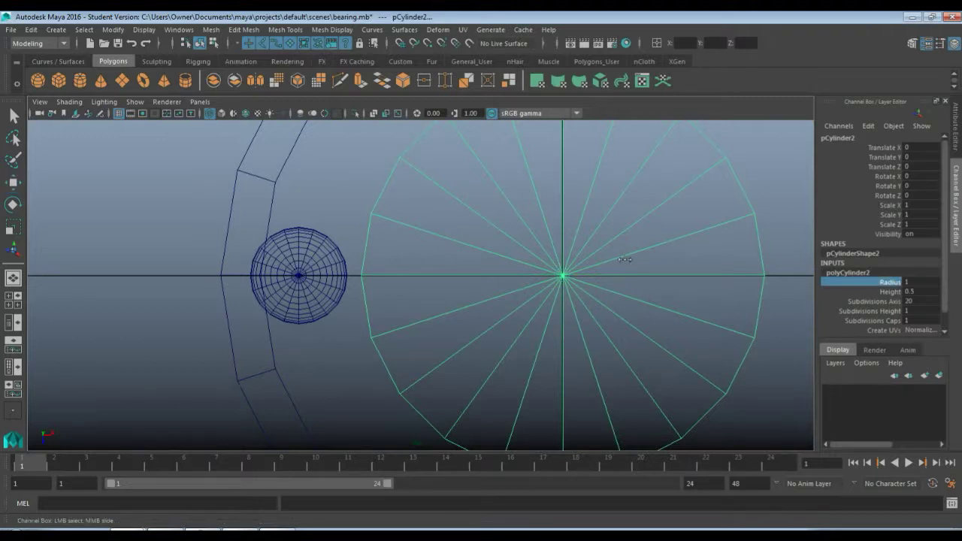
middle_drag(625, 260, 626, 260)
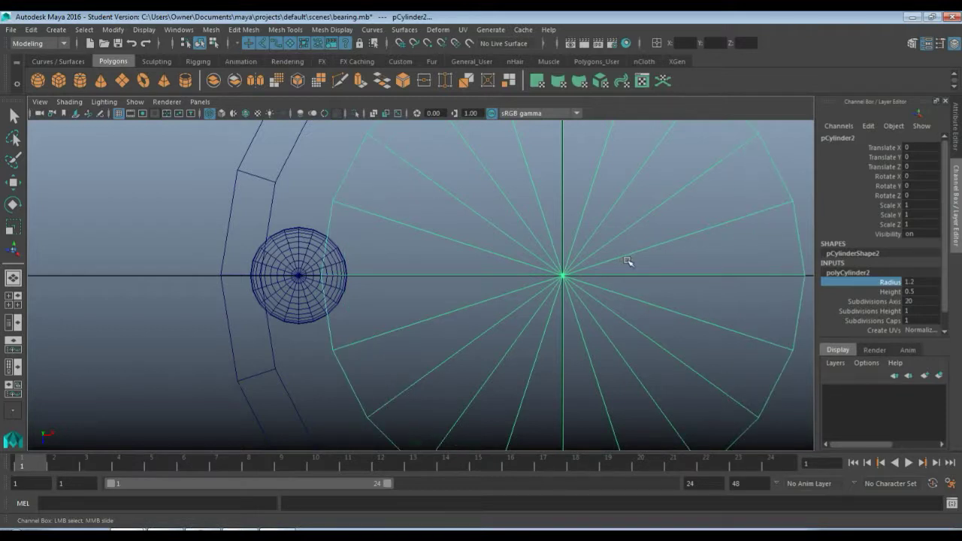
Step: Centre the sphere in the gap between ring and cylinder at about -1.319 on X and check its fit
click(308, 275)
key(w)
drag(357, 276, 355, 276)
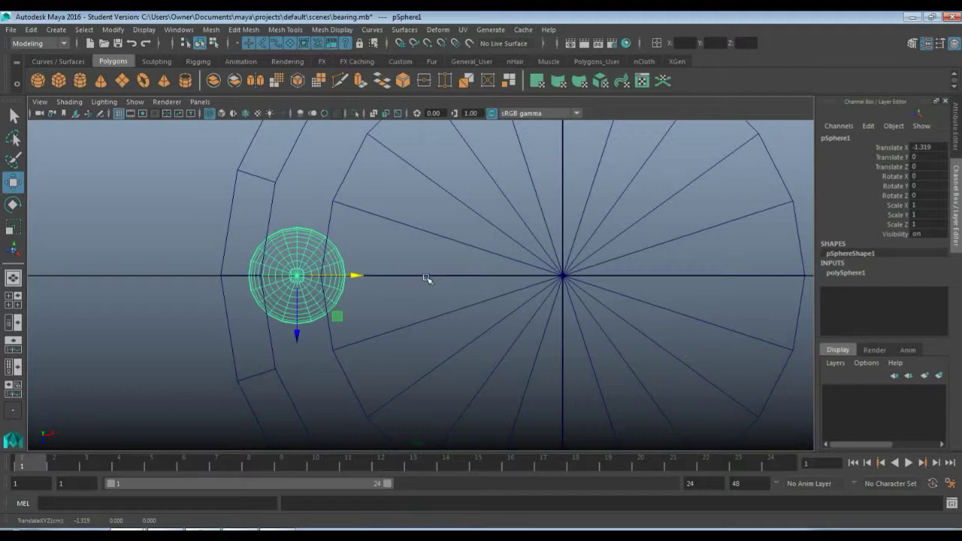
scroll(426, 279, down, 5)
scroll(426, 279, up, 6)
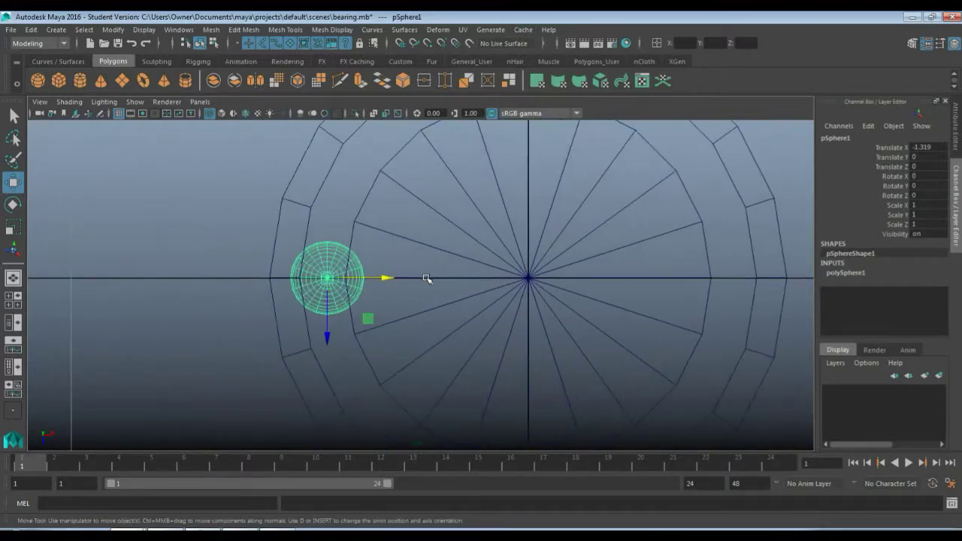
scroll(426, 279, up, 2)
scroll(403, 270, down, 4)
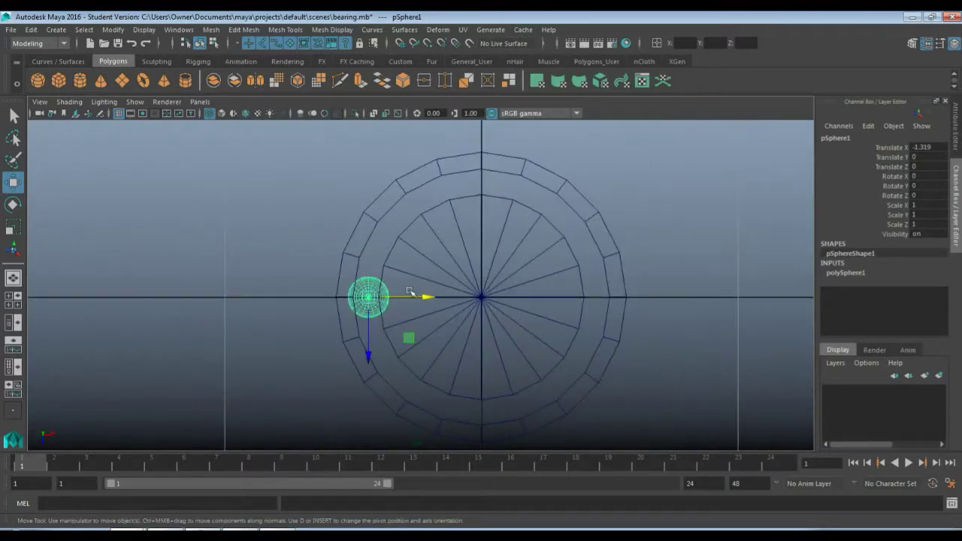
Step: Duplicate the sphere and place the copy against it in the gap, at about X -1.236, Z -0.478
scroll(461, 290, up, 5)
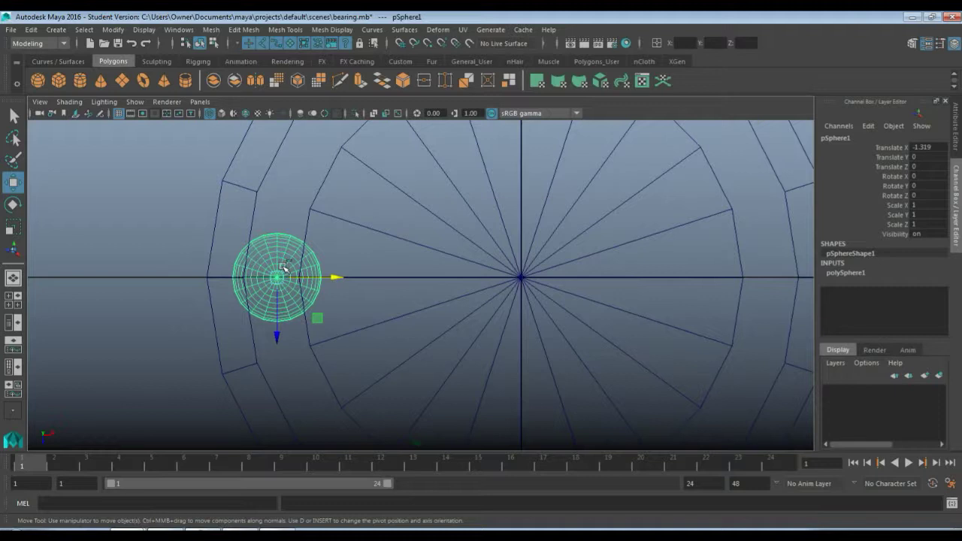
key(ctrl+d)
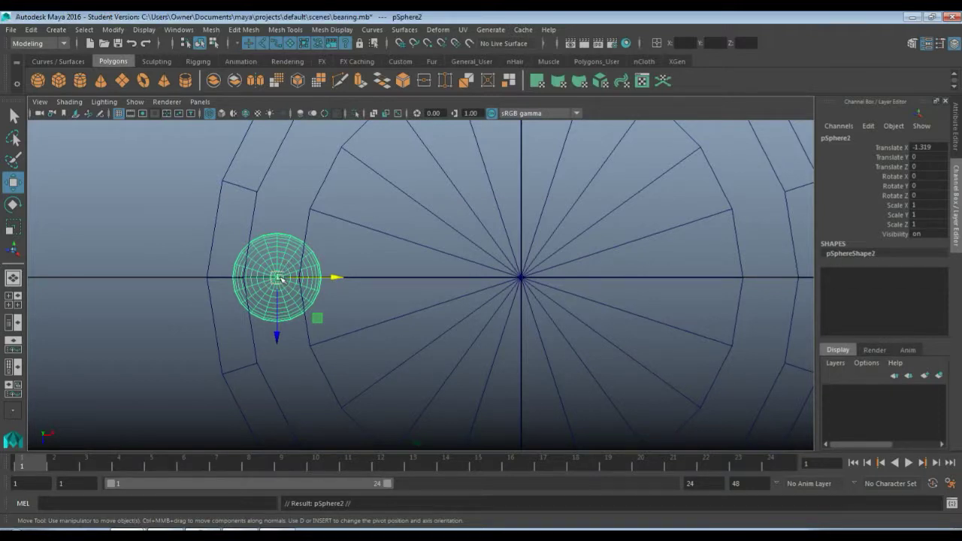
drag(279, 279, 293, 190)
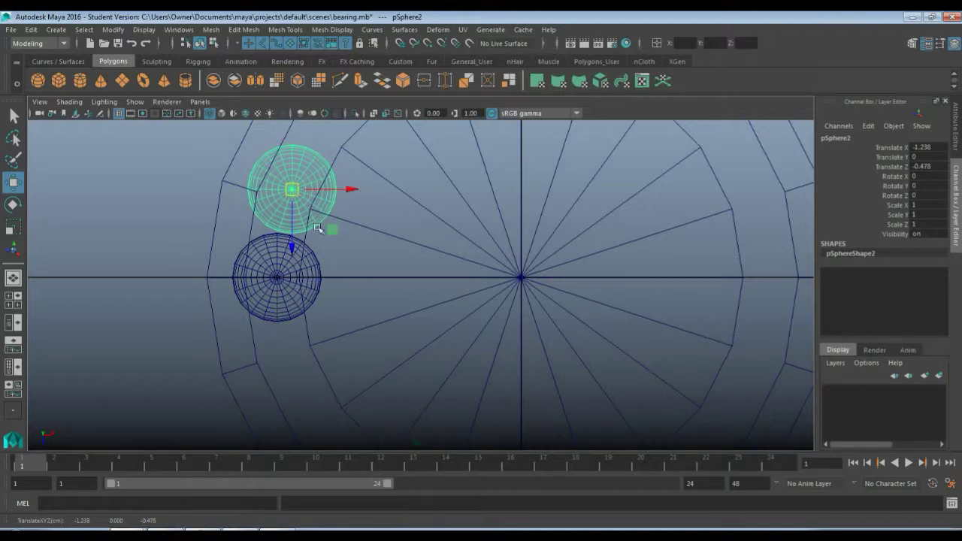
scroll(297, 280, up, 4)
alt+middle_drag(292, 217, 359, 311)
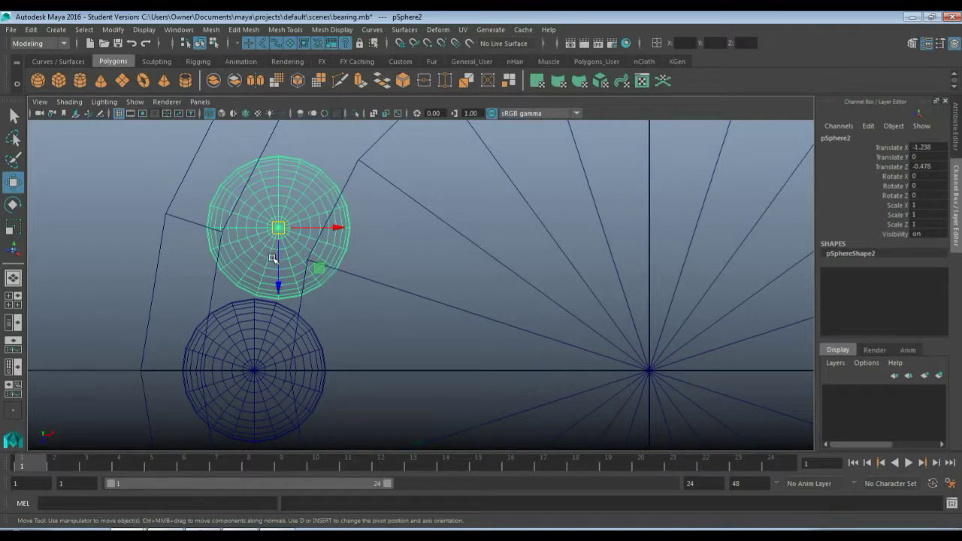
click(278, 228)
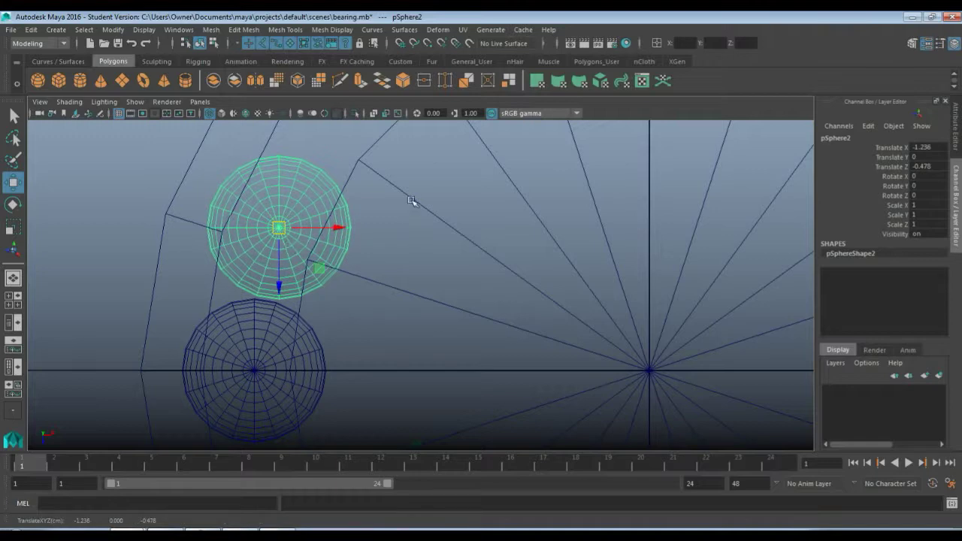
alt+middle_drag(406, 178, 369, 263)
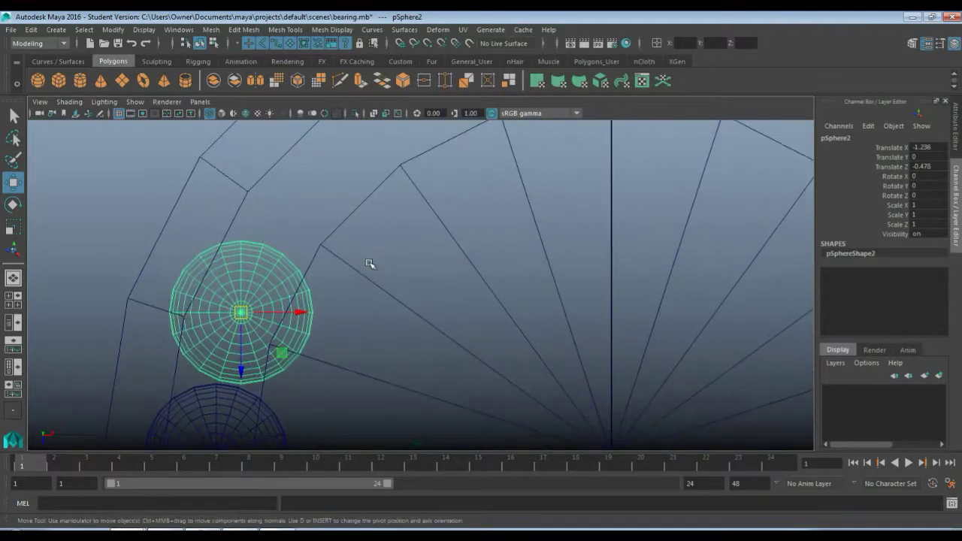
Step: Add two more ball copies along the gap, at about X -0.987, Z -0.898 and X -0.599, Z -1.194
key(ctrl+d)
drag(250, 311, 317, 188)
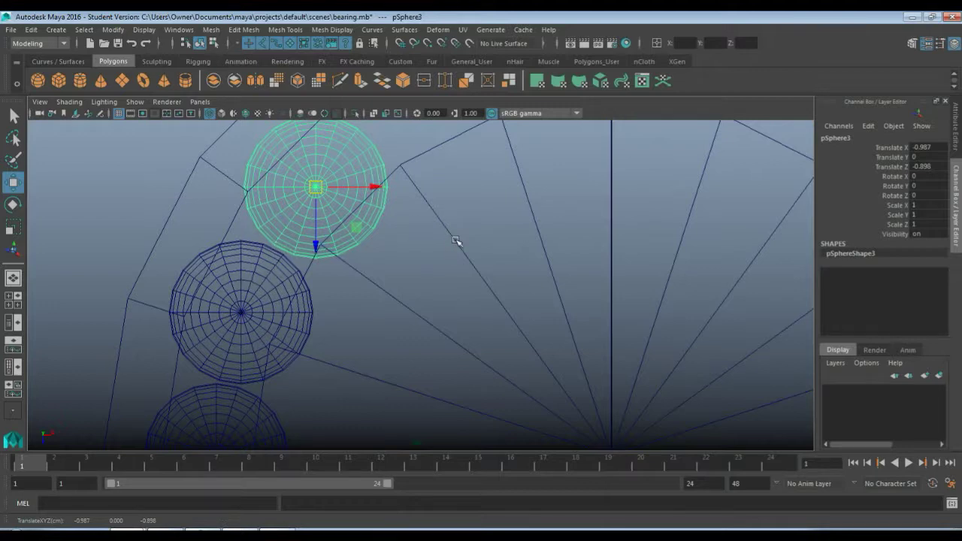
alt+middle_drag(456, 241, 298, 323)
key(ctrl+d)
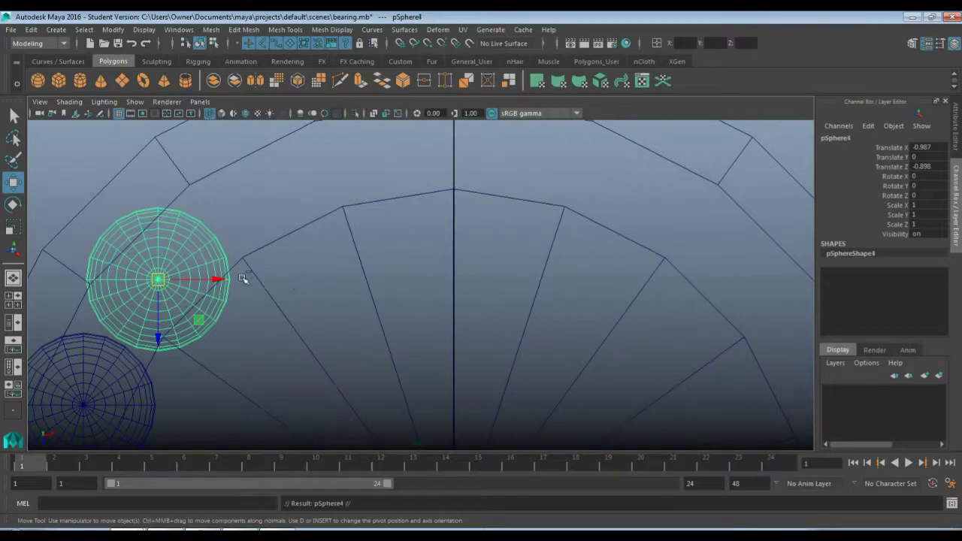
drag(161, 281, 274, 192)
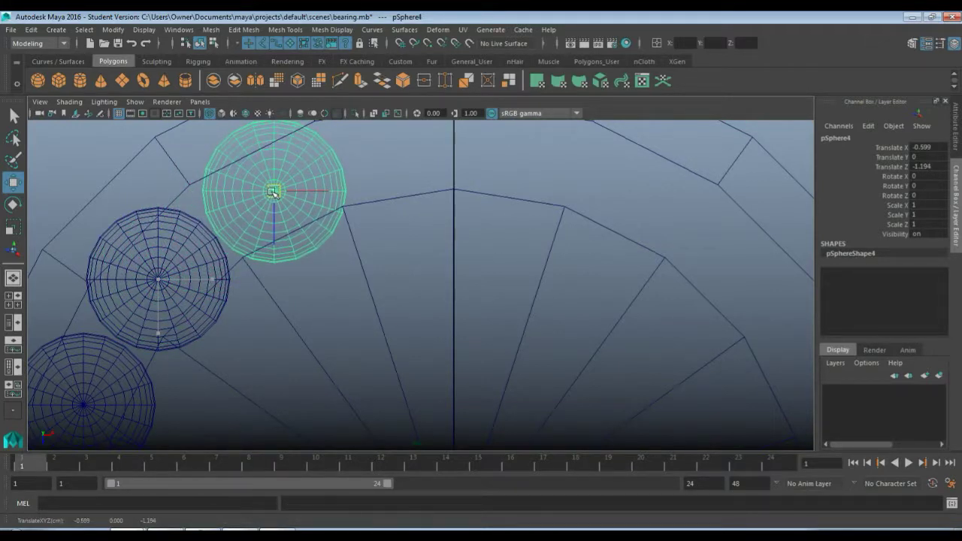
Step: Continue the row with three ball copies, the first at about X -0.127, Z -1.33 and the last at about X 0.801, Z -1.067
key(ctrl+d)
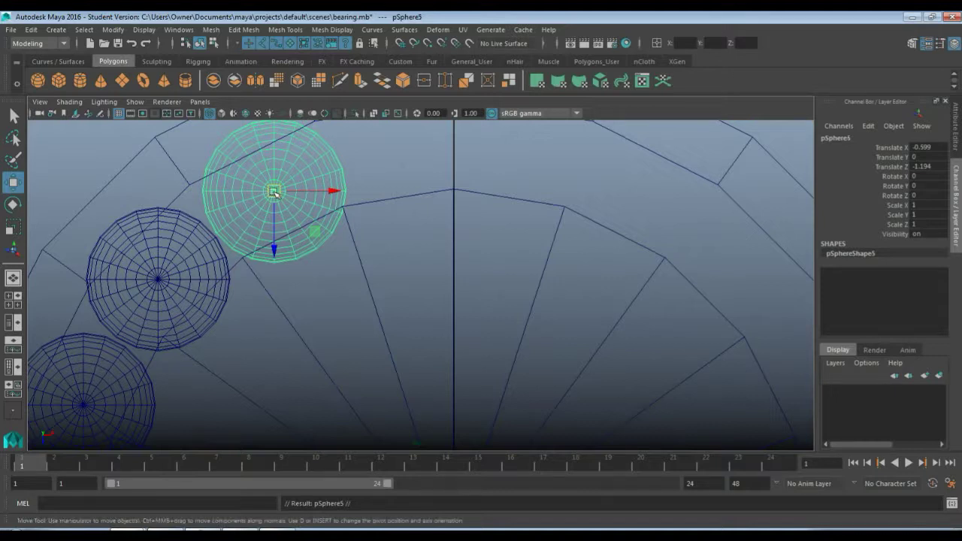
drag(274, 193, 415, 150)
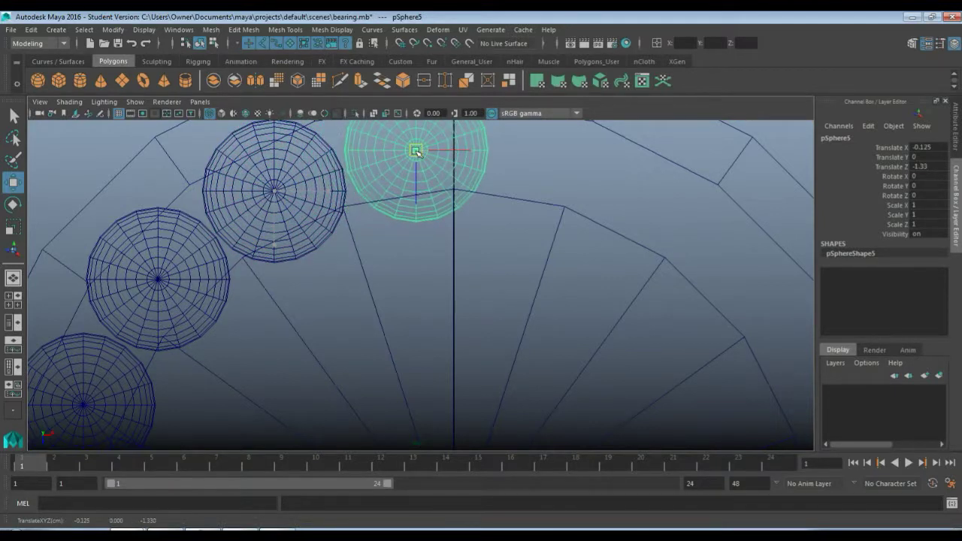
key(ctrl+d)
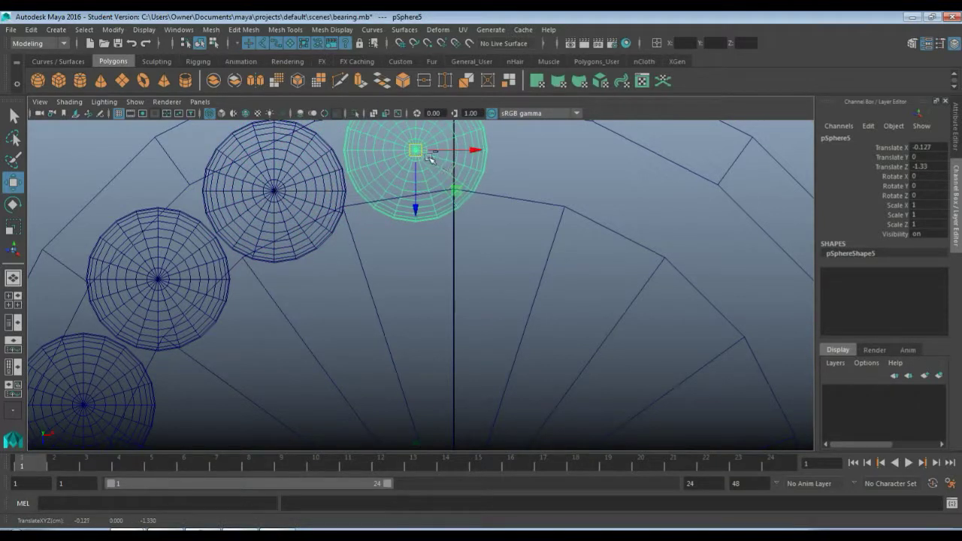
drag(416, 151, 694, 233)
key(ctrl+d)
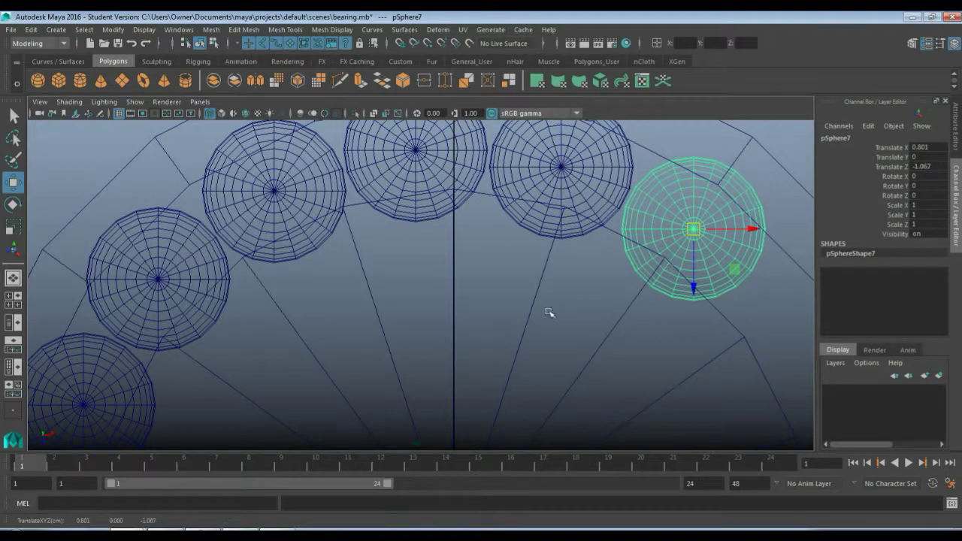
Step: Adjust the newest ball's position in the gap and add another copy after it at about X 1.127, Z -0.689
alt+middle_drag(584, 301, 297, 253)
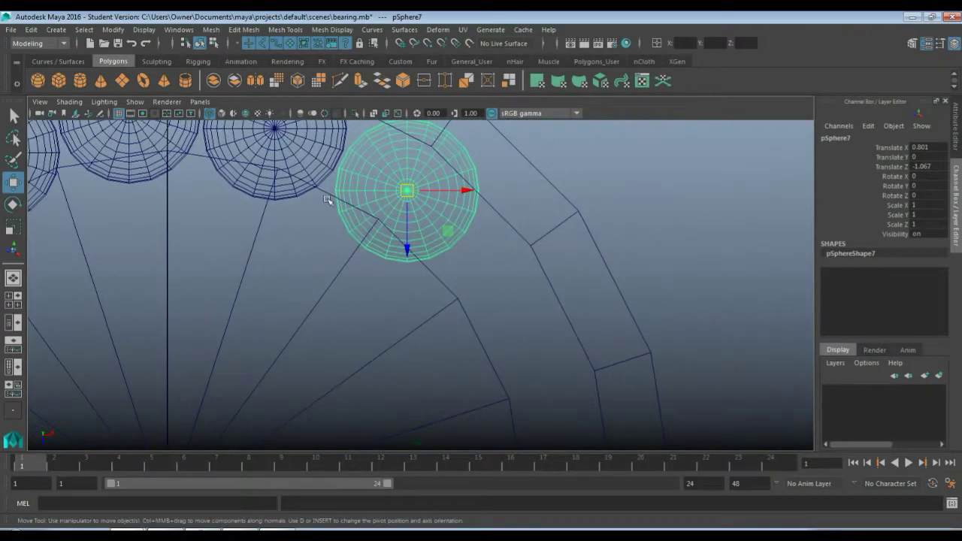
drag(448, 231, 472, 252)
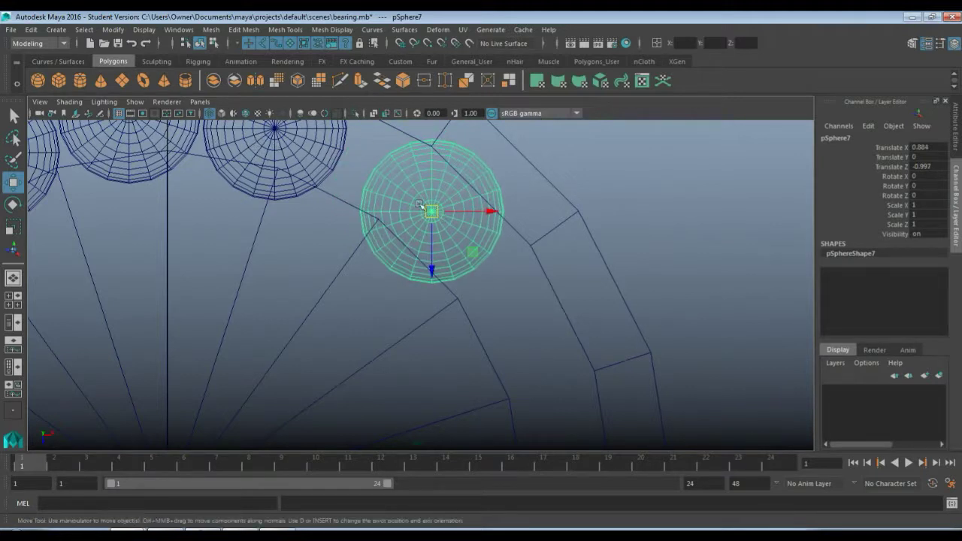
drag(430, 213, 504, 306)
key(ctrl+d)
Step: Add two ball copies on either side of the X axis, at about X 1.294, Z -0.229 and X 1.308, Z 0.257
alt+middle_drag(376, 318, 273, 208)
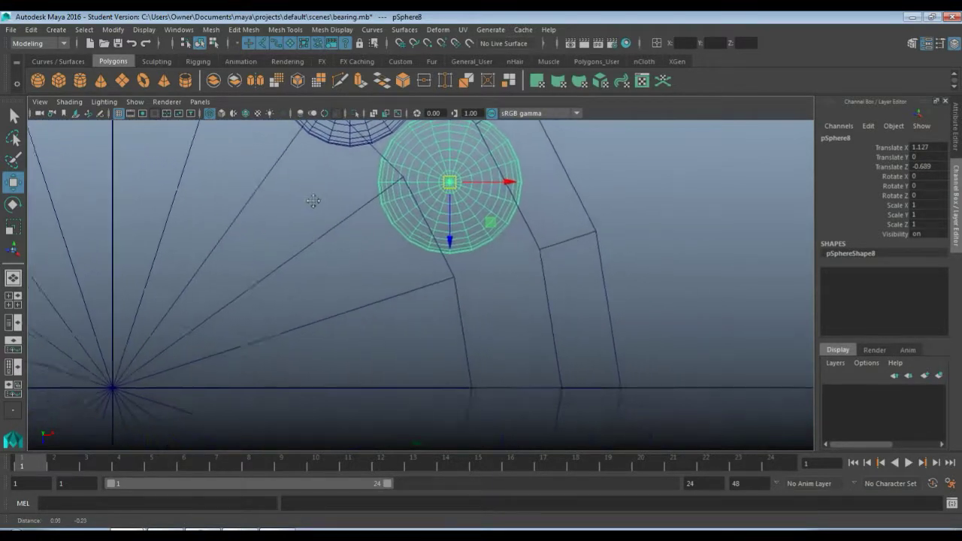
key(ctrl+d)
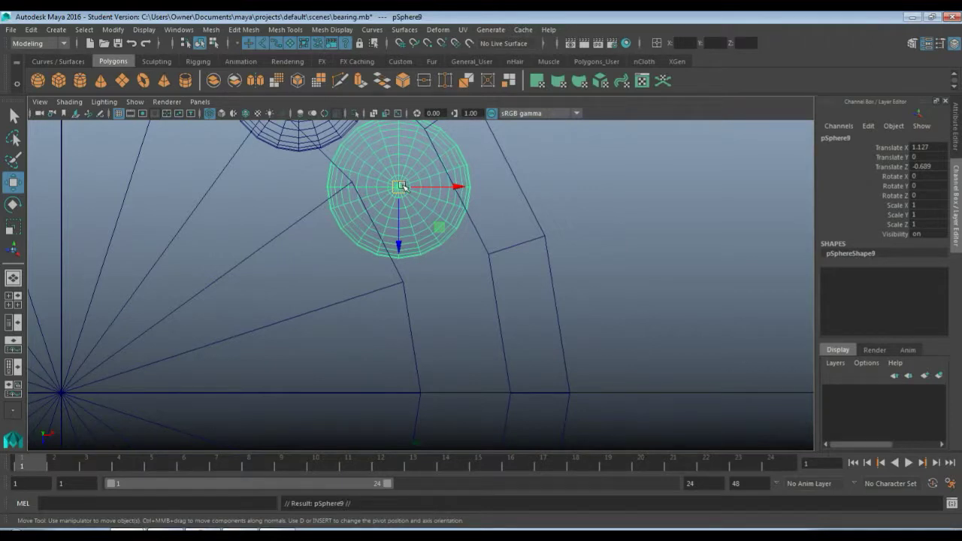
drag(399, 187, 451, 325)
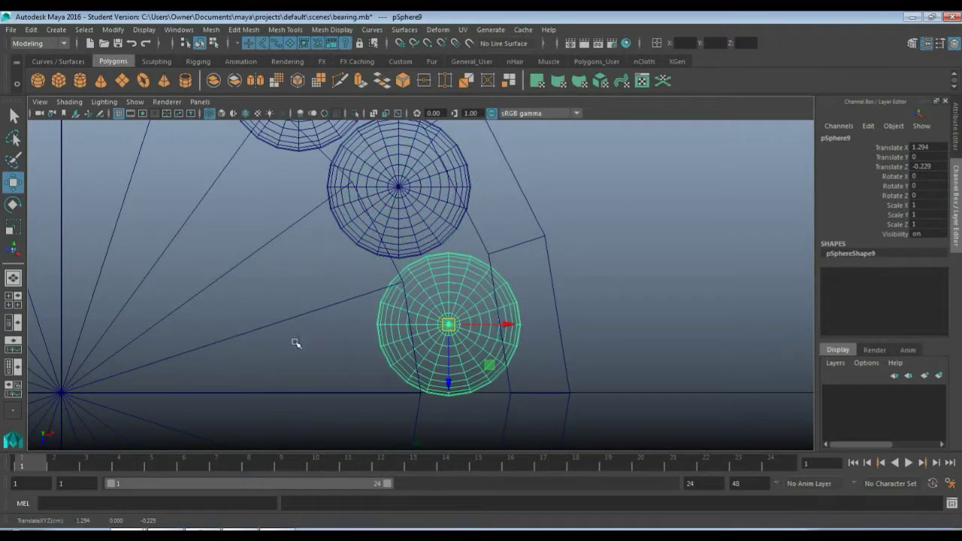
alt+middle_drag(296, 343, 295, 276)
key(ctrl+d)
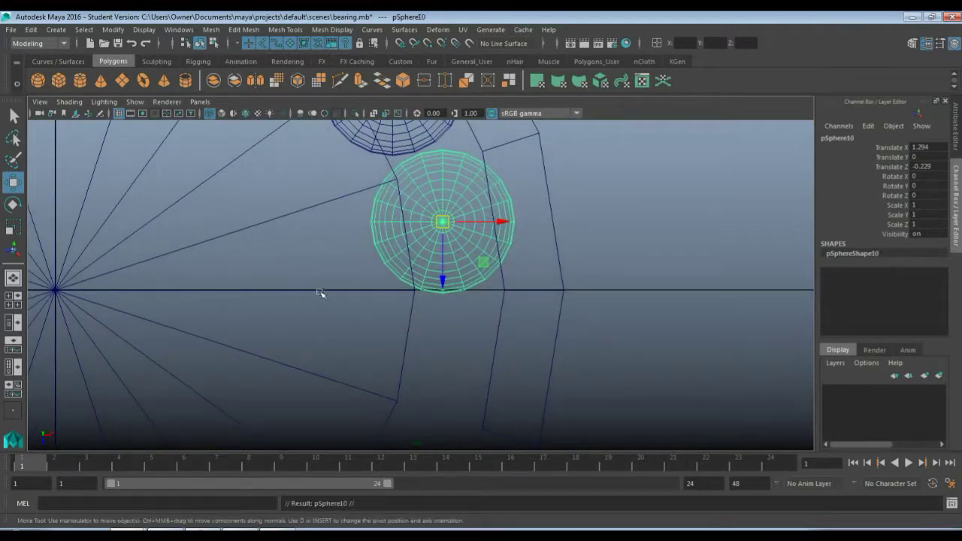
drag(443, 222, 447, 368)
Step: Duplicate the last ball and place the copy farther along the gap at about X 1.139, Z 0.715
alt+drag(325, 353, 324, 244)
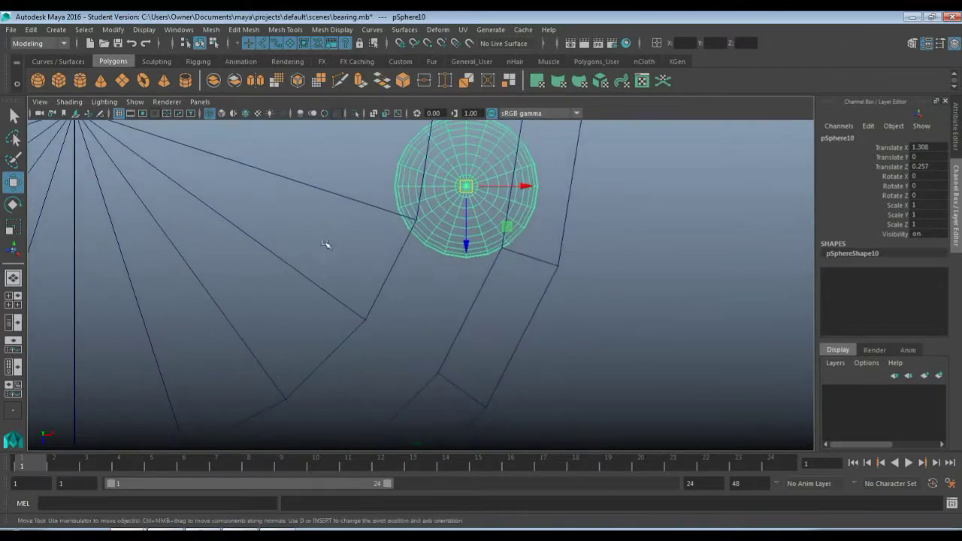
key(ctrl+d)
drag(458, 187, 415, 323)
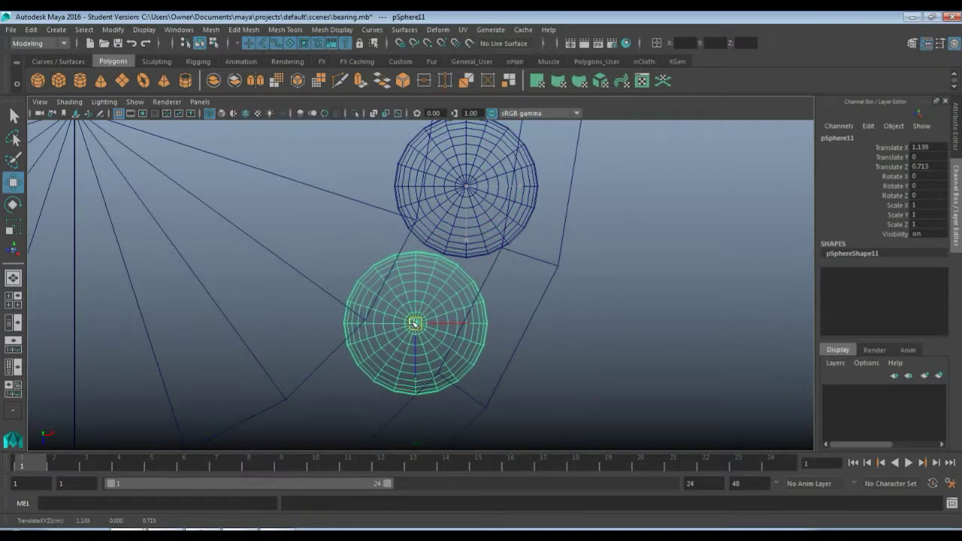
Step: Continue the row with three ball copies, the first at about X 0.813, Z 1.075 and the last at about X -0.091, Z 1.372
alt+middle_drag(268, 322, 426, 165)
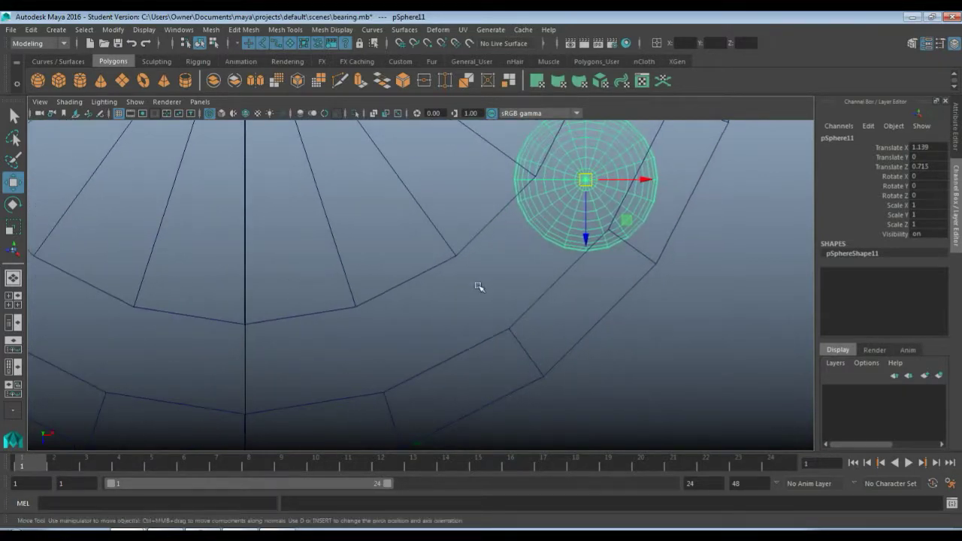
key(ctrl+d)
drag(582, 179, 362, 360)
key(ctrl+d)
alt+middle_drag(211, 323, 455, 295)
key(ctrl+d)
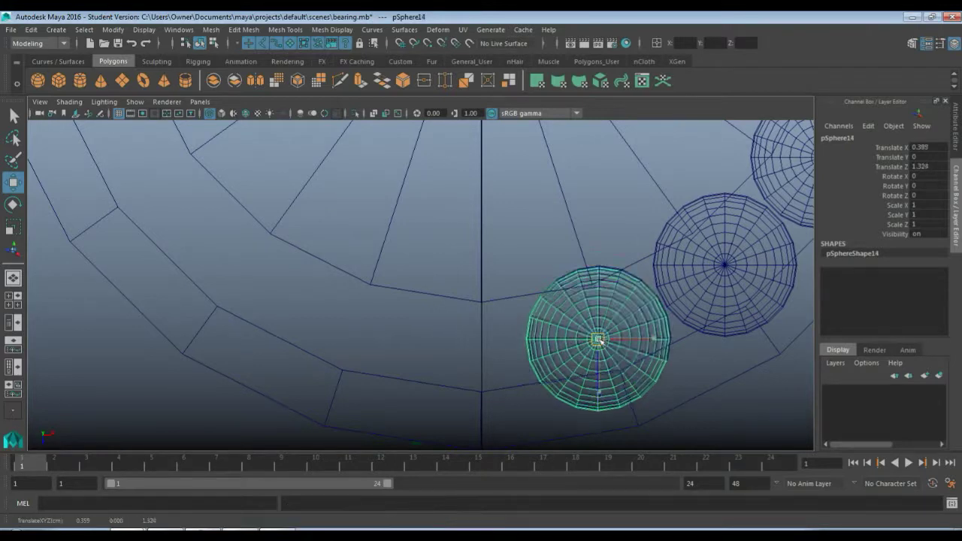
drag(599, 338, 455, 355)
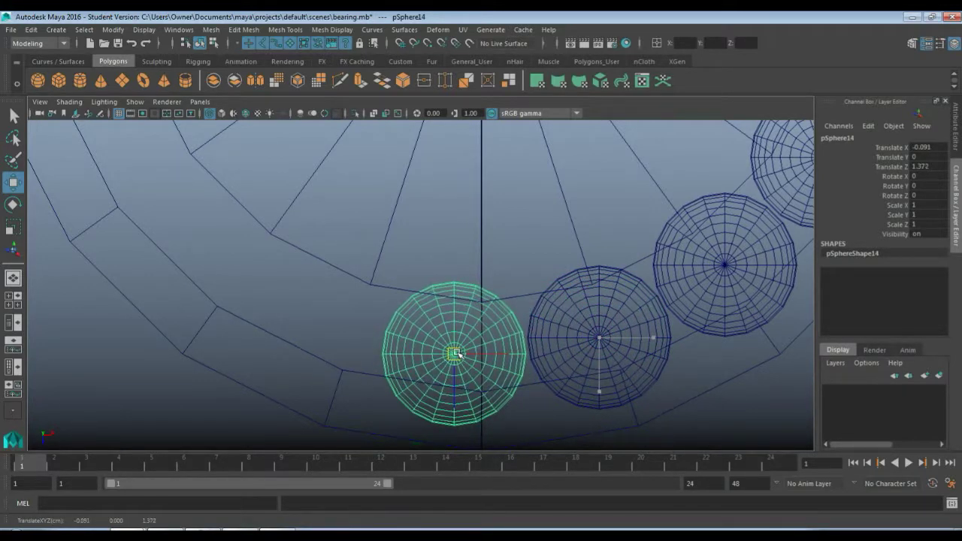
Step: Add two more ball copies along the gap, at about X -0.565, Z 1.278 and X -0.947, Z 0.964
key(ctrl+d)
drag(456, 355, 201, 234)
key(ctrl+d)
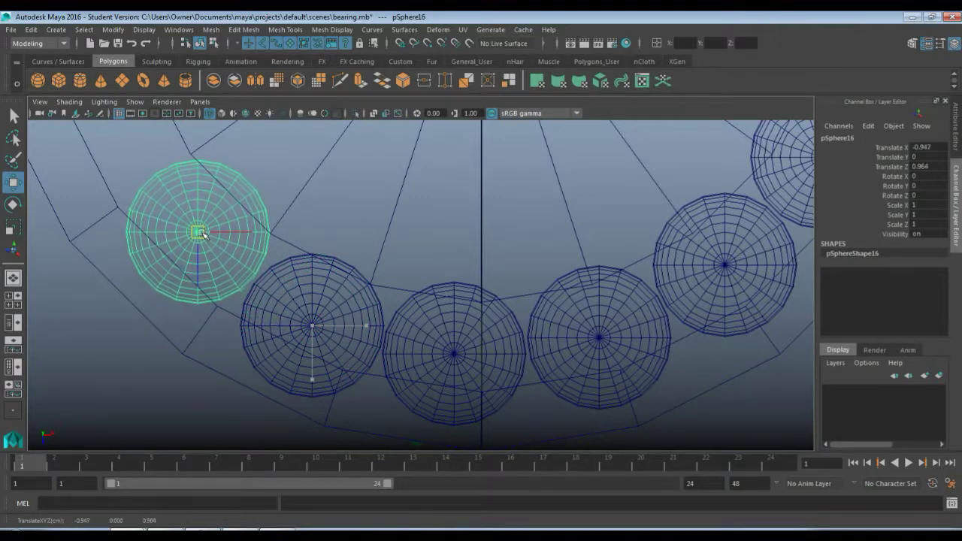
Step: Nudge the two balls before the newest one inward, placing the one beside the Z axis at about X -0.089, Z 1.354
click(324, 335)
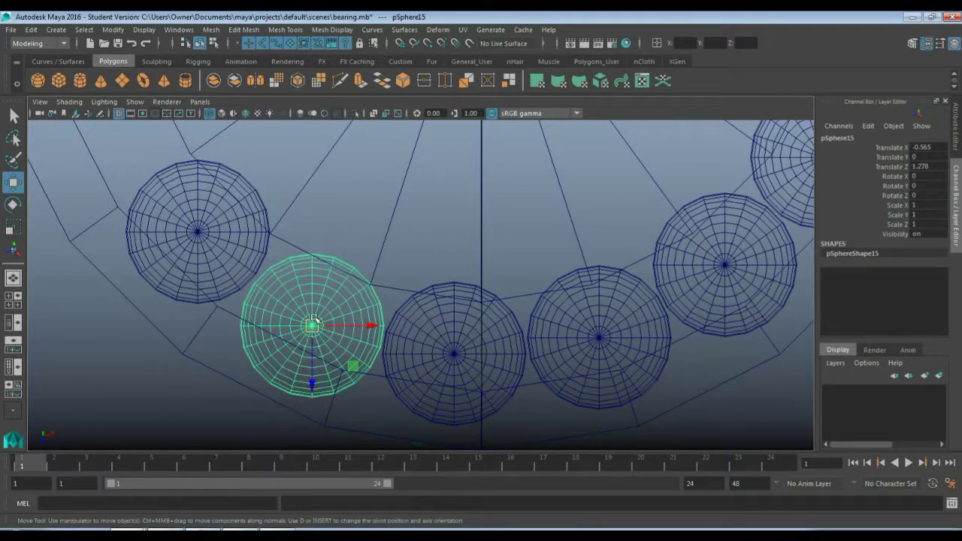
drag(312, 326, 315, 315)
click(459, 350)
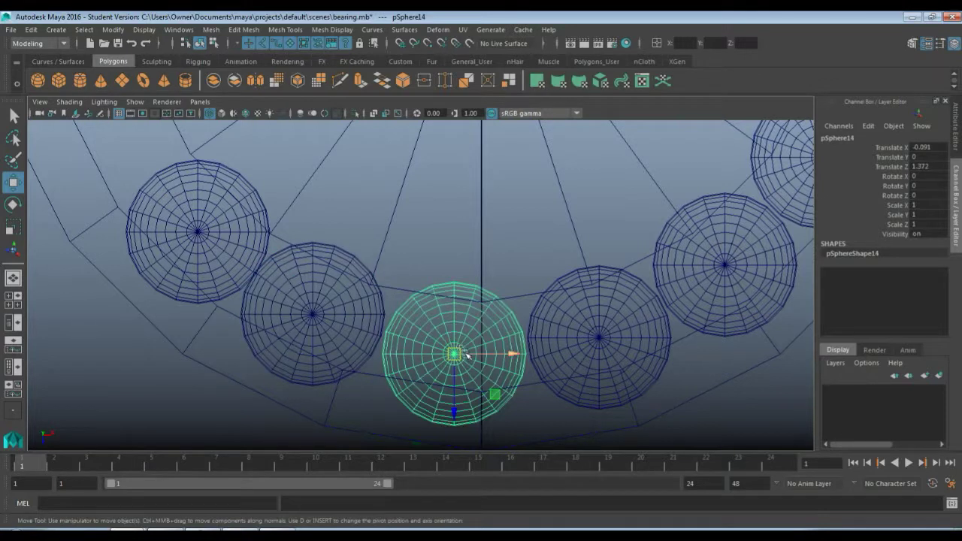
drag(457, 355, 455, 350)
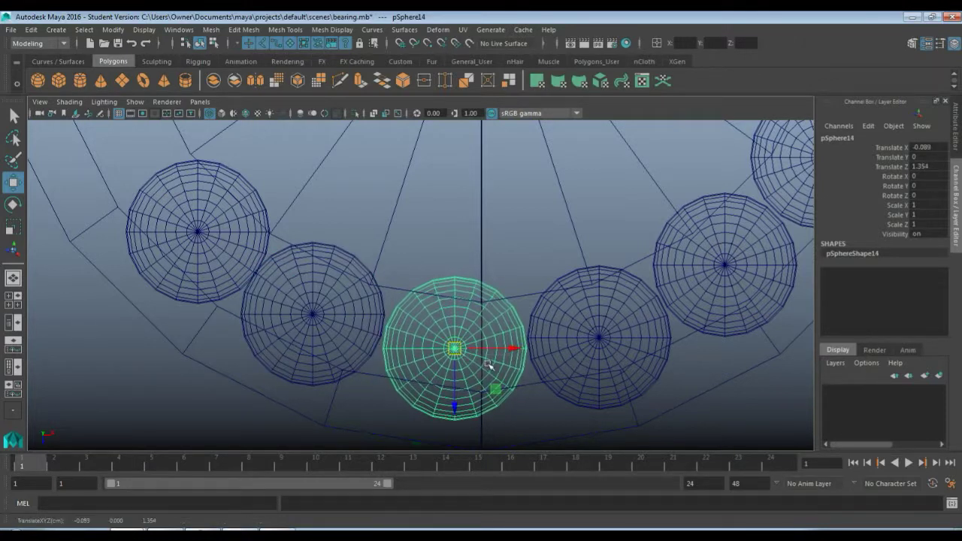
click(597, 348)
Step: Move the newest ball to about X -0.961, Z 0.948 and place a copy in the remaining gap at about X -1.238, Z 0.488
alt+middle_drag(417, 279, 447, 331)
click(446, 331)
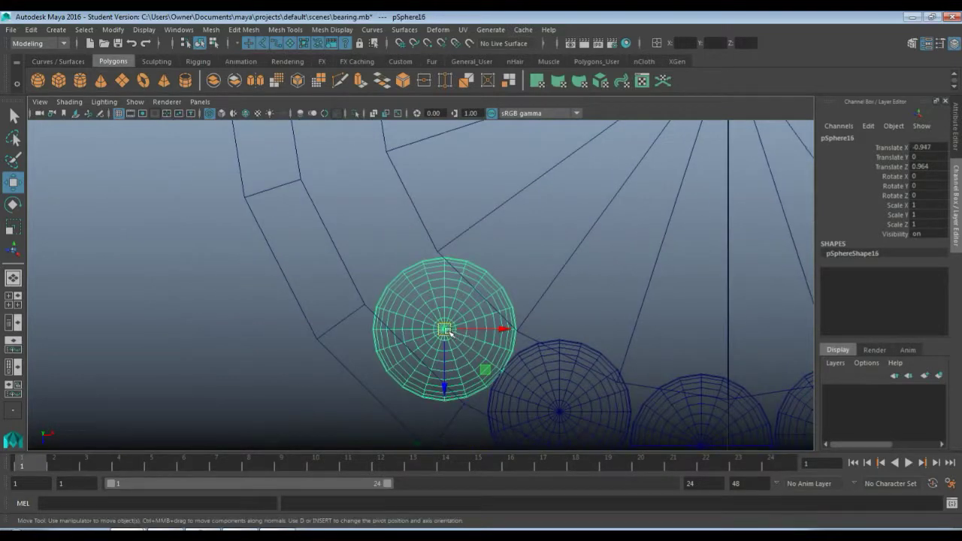
drag(446, 331, 443, 327)
key(ctrl+d)
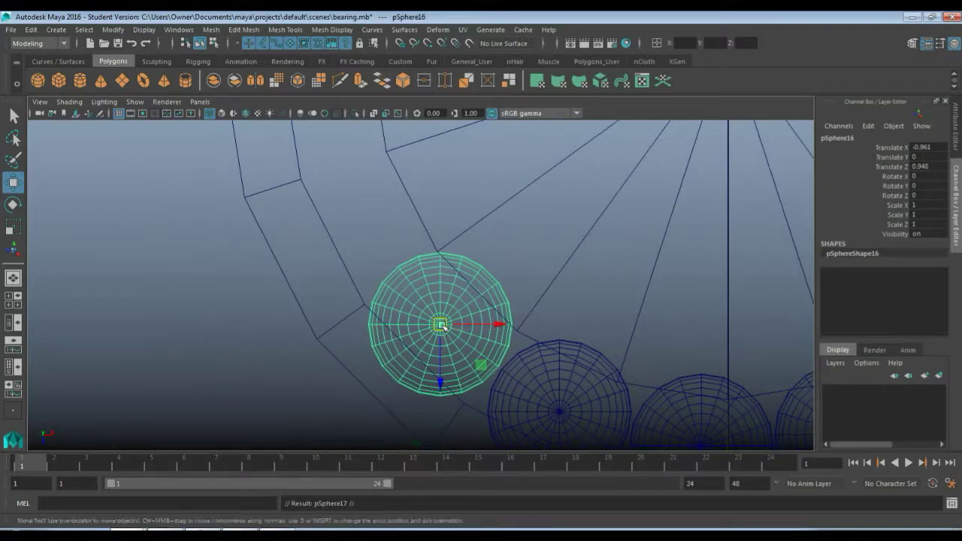
alt+middle_drag(502, 211, 520, 287)
drag(455, 403, 381, 268)
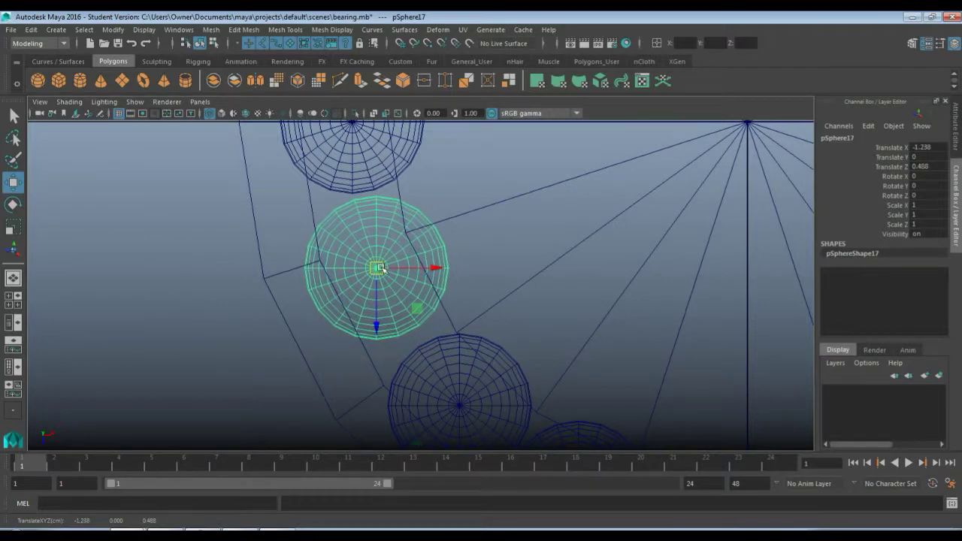
Step: Reposition the ball just before the final copy to about X -0.971, Z 0.918 to even out the spacing
alt+middle_drag(505, 303, 466, 192)
click(423, 304)
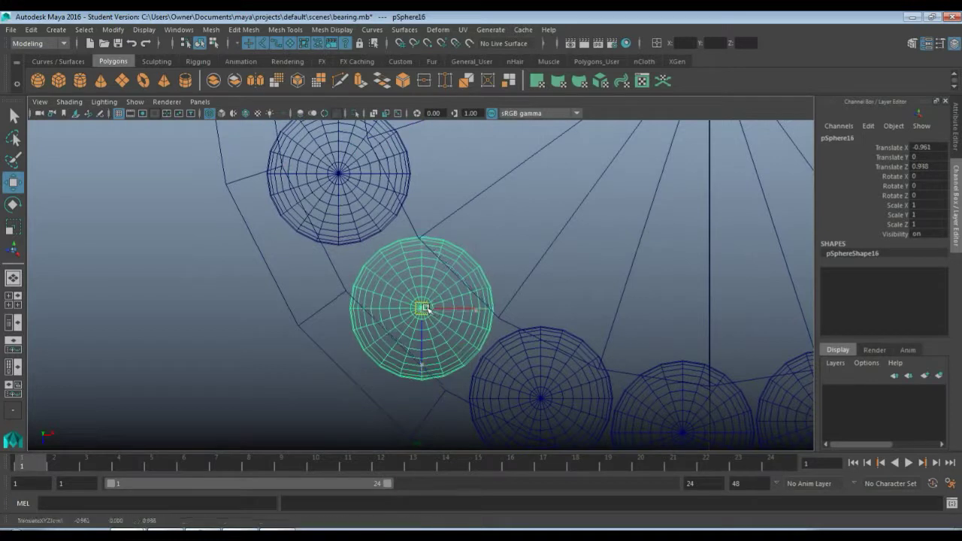
mouse_move(423, 300)
mouse_down()
mouse_move(395, 333)
mouse_move(424, 301)
mouse_up()
click(369, 355)
click(421, 311)
alt+middle_drag(551, 289, 380, 174)
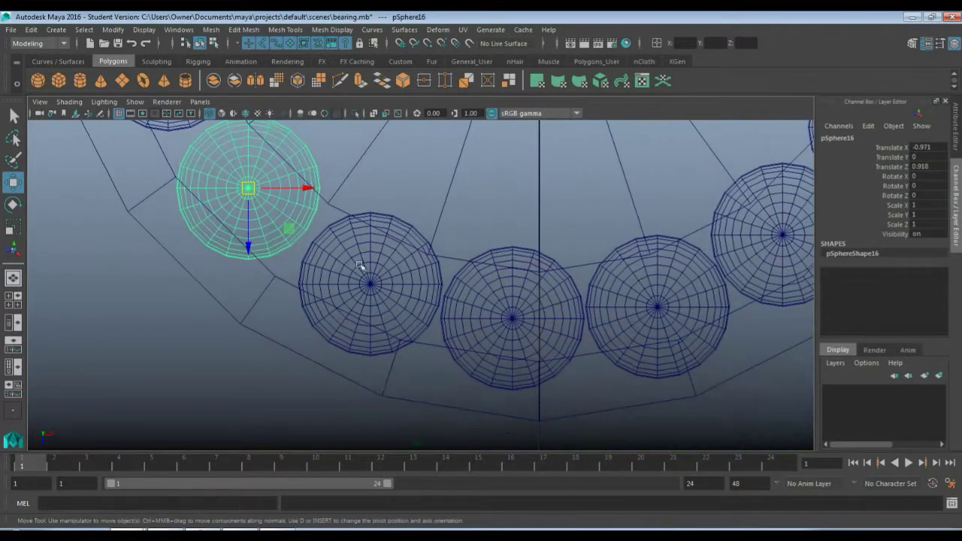
Step: Shift the next two balls slightly inward, to about X -0.571 and to about X -0.089, Z 1.346
click(361, 267)
drag(371, 281, 370, 274)
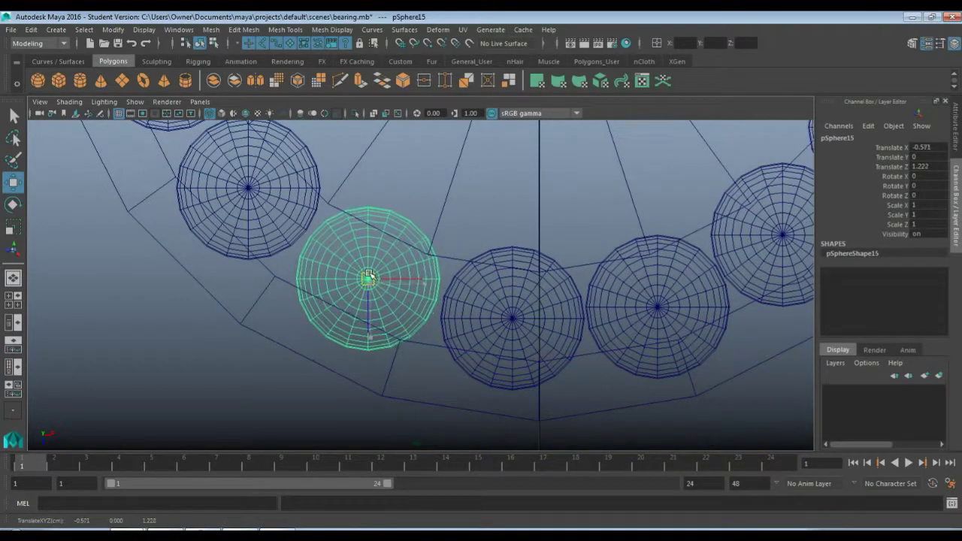
click(505, 302)
click(368, 280)
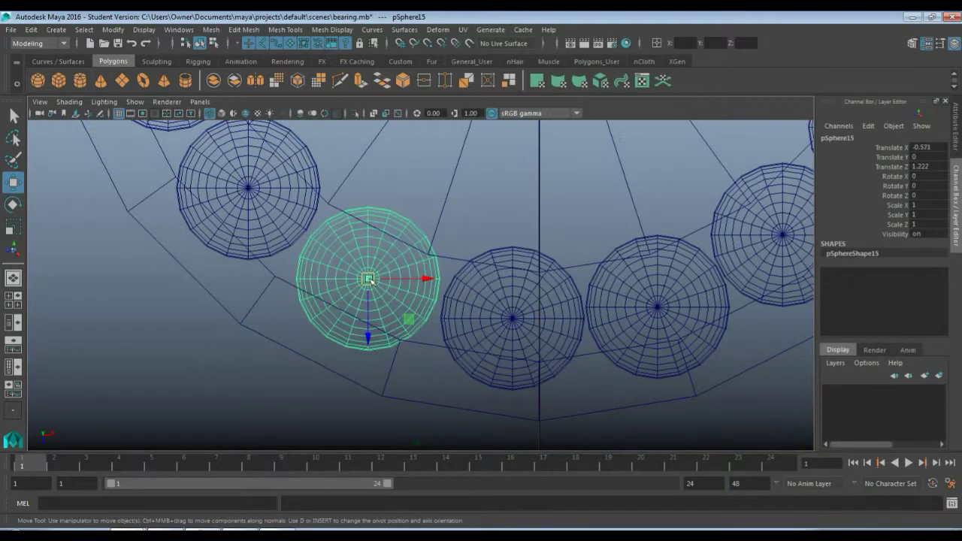
drag(369, 278, 369, 275)
click(518, 321)
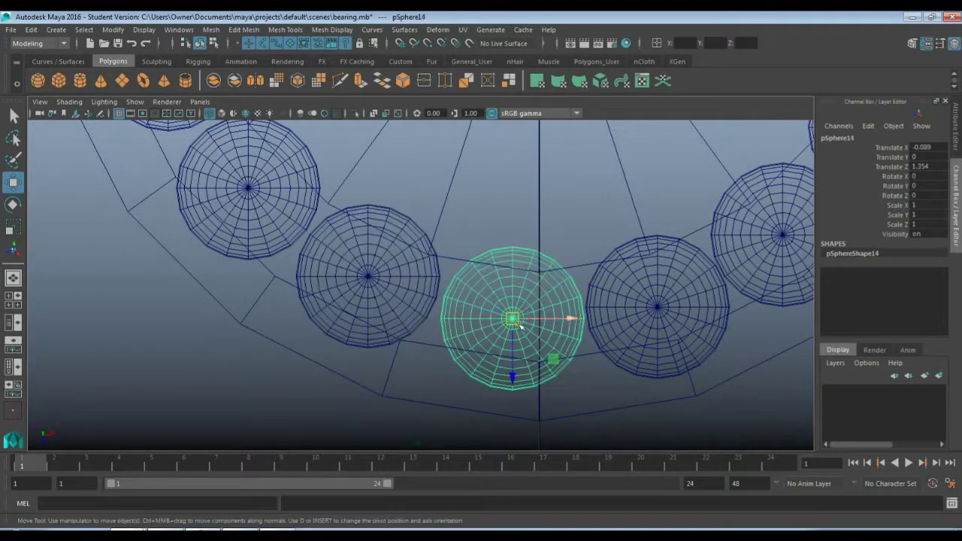
drag(513, 319, 514, 315)
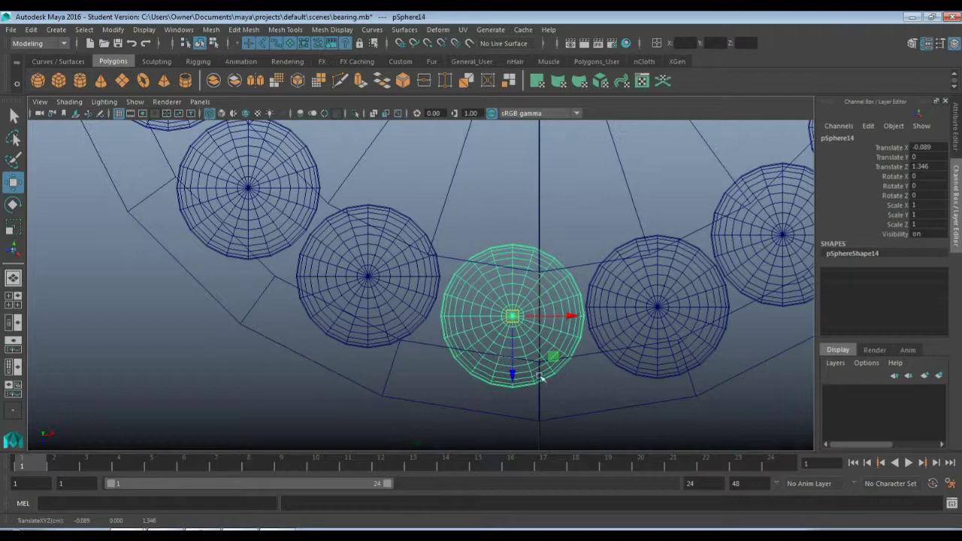
Step: Move the two balls past the Z axis to about X 0.399, Z 1.272 and X 0.829, Z 1.029
alt+middle_drag(640, 325, 365, 350)
click(403, 326)
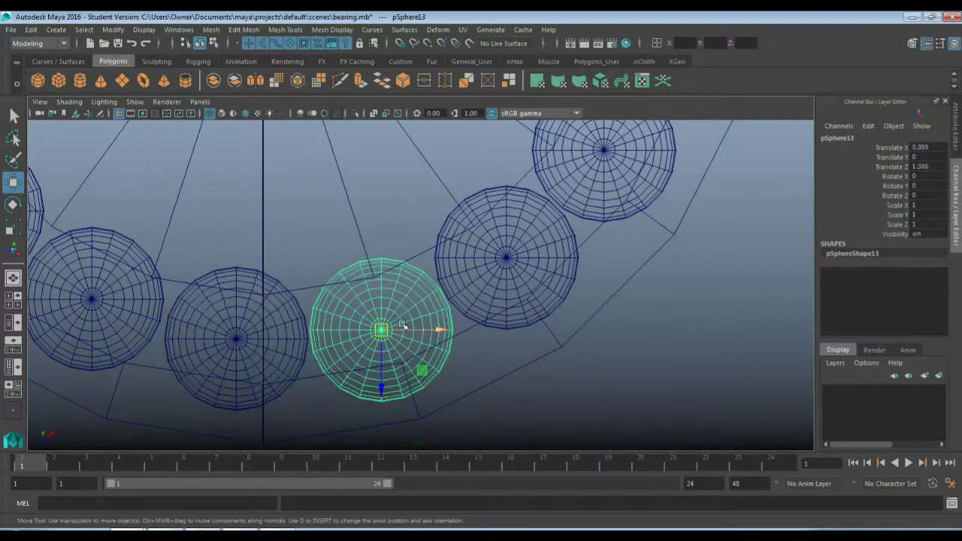
drag(385, 329, 387, 316)
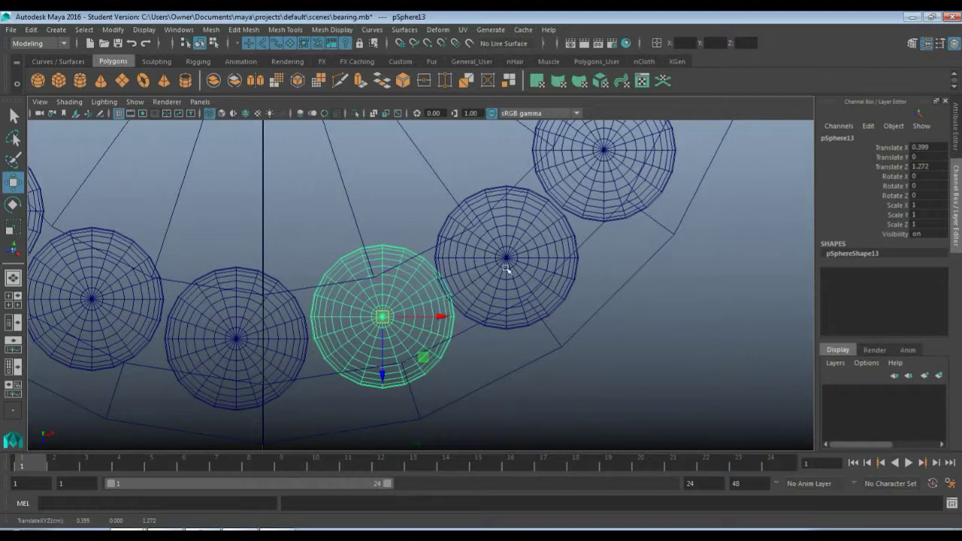
alt+middle_drag(532, 256, 387, 320)
click(350, 335)
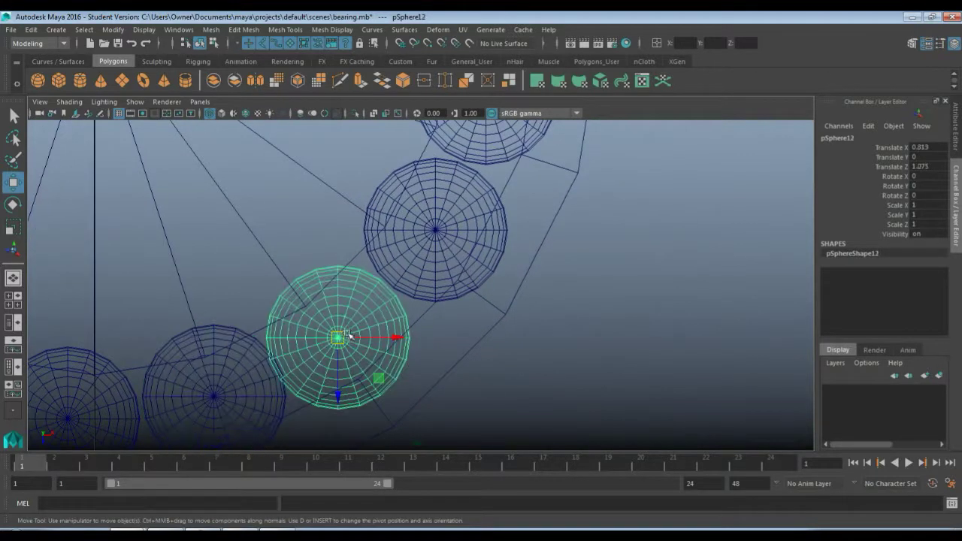
drag(350, 335, 351, 326)
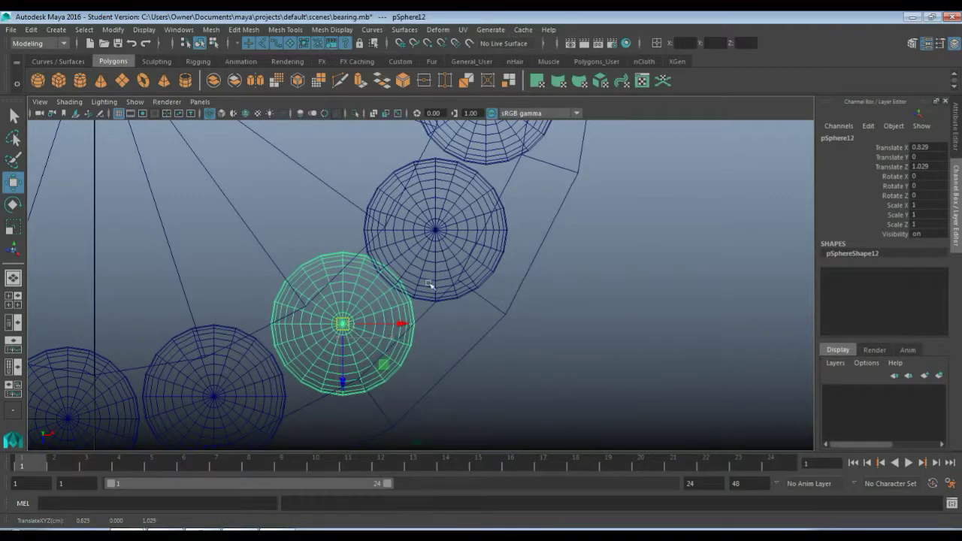
Step: Shift the next three balls along the gap, the first to about X 1.153, Z 0.659 and the third to about X 1.277, Z -0.295
click(442, 257)
alt+middle_drag(536, 179, 424, 276)
drag(322, 328, 328, 311)
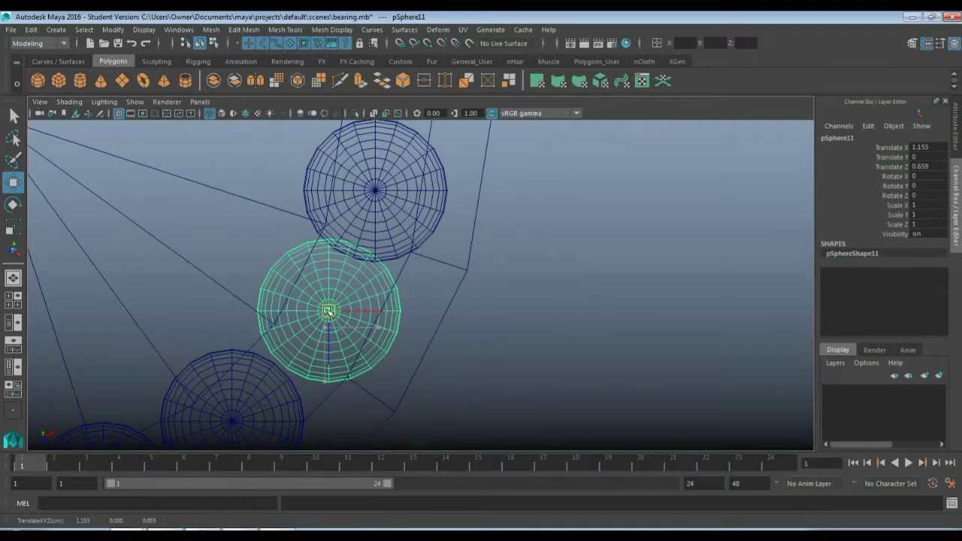
alt+drag(424, 212, 386, 315)
click(386, 316)
drag(346, 290, 381, 295)
click(340, 267)
drag(338, 267, 476, 337)
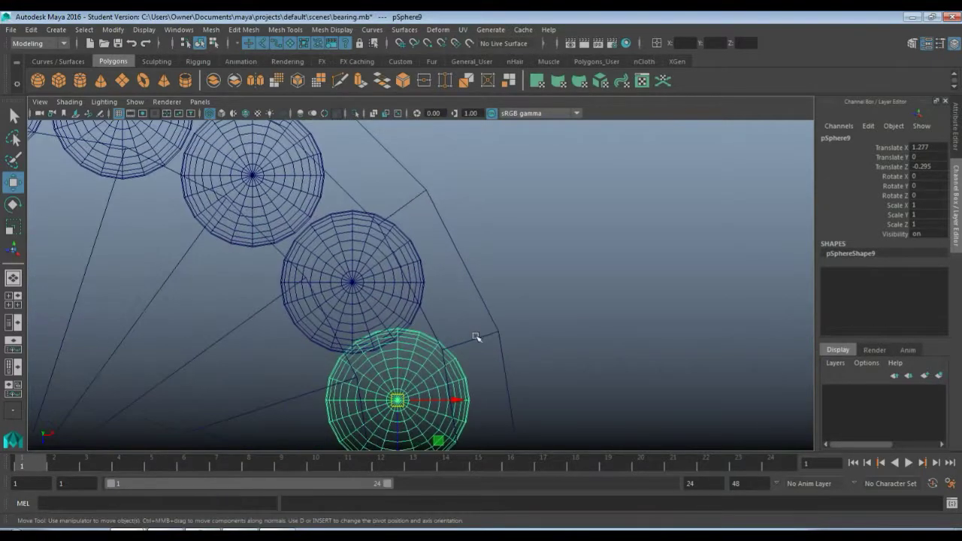
Step: Move the following two balls along the gap to about X 1.075, Z -0.743 and X 0.723, Z -1.091
click(350, 281)
drag(348, 279, 339, 270)
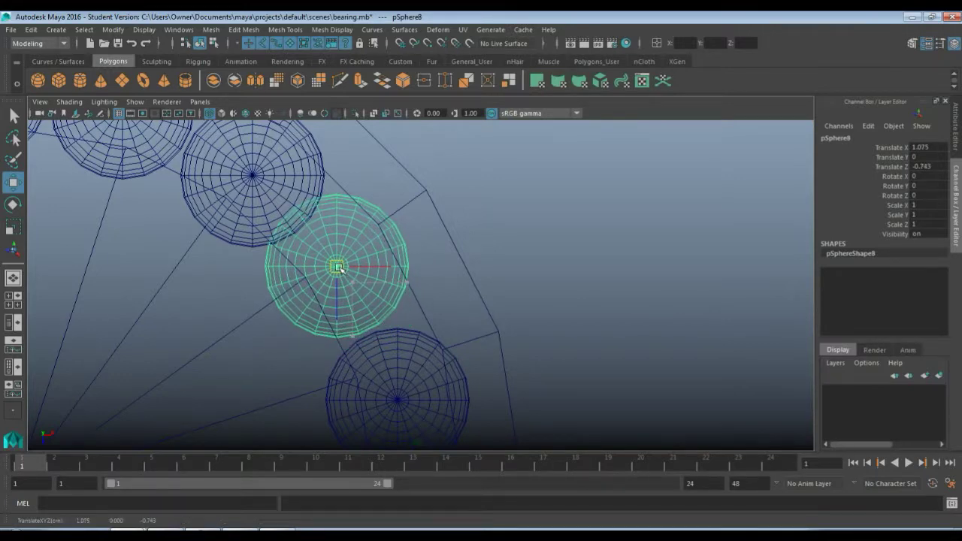
alt+drag(260, 216, 451, 321)
click(451, 320)
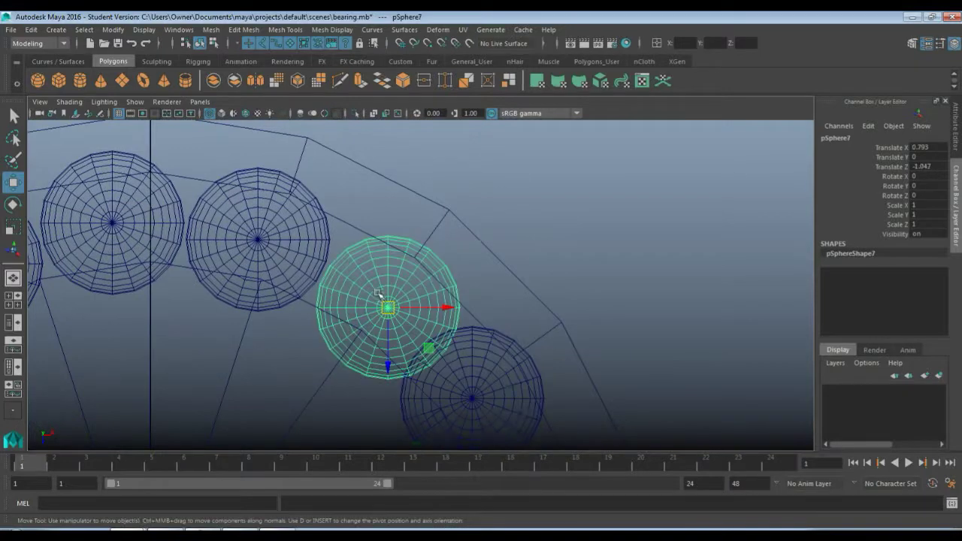
drag(387, 307, 368, 296)
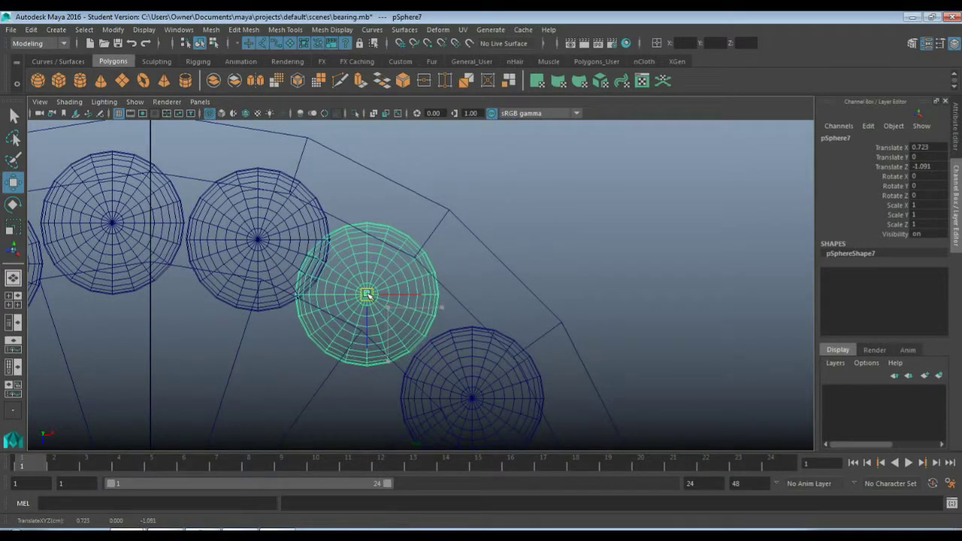
Step: Shift the ball right of the Z axis to about X 0.261, Z -1.268 and move its neighbor across the axis slightly farther along
alt+drag(304, 287, 533, 338)
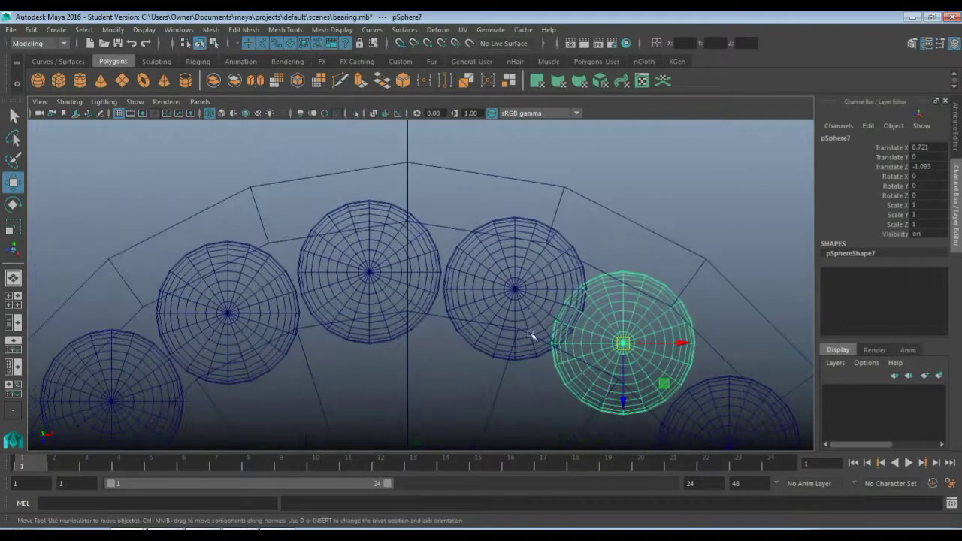
click(515, 292)
drag(517, 293, 492, 279)
drag(486, 284, 486, 291)
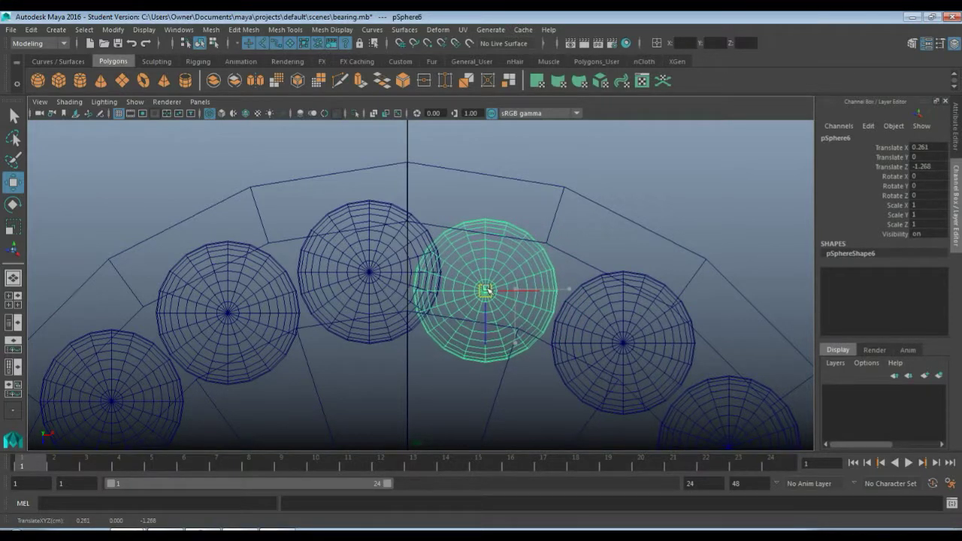
click(362, 275)
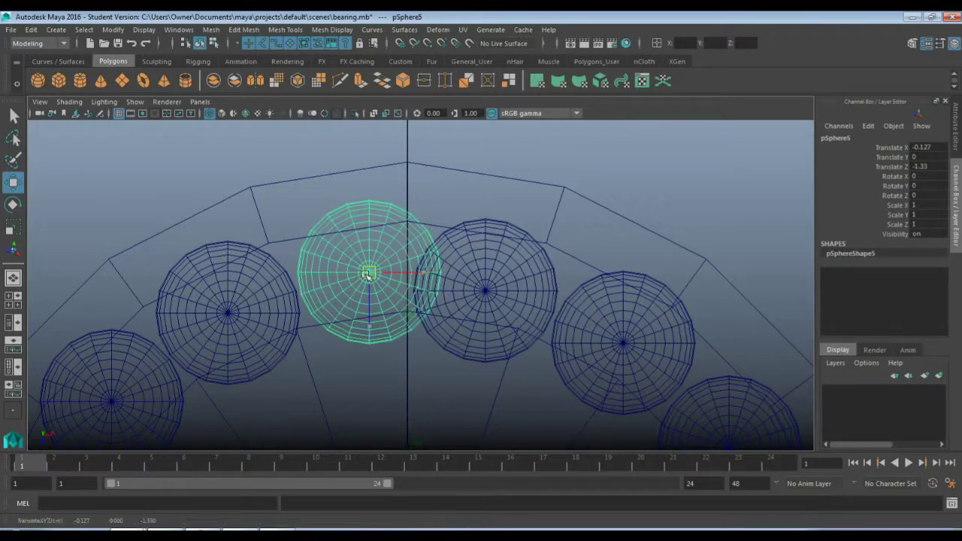
drag(365, 274, 352, 280)
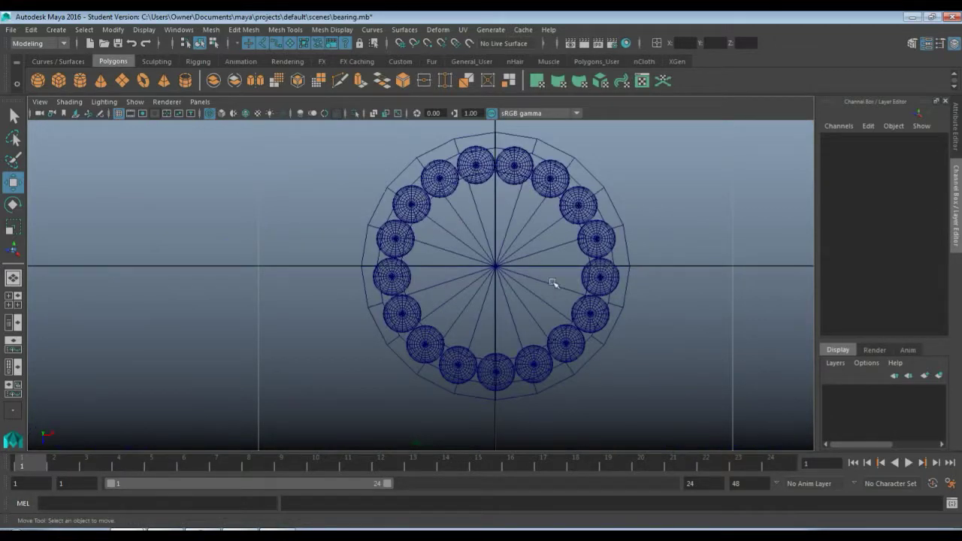
Step: Examine the spacing of the complete ring of balls around the inner cylinder
scroll(569, 289, up, 2)
alt+middle_drag(558, 203, 458, 225)
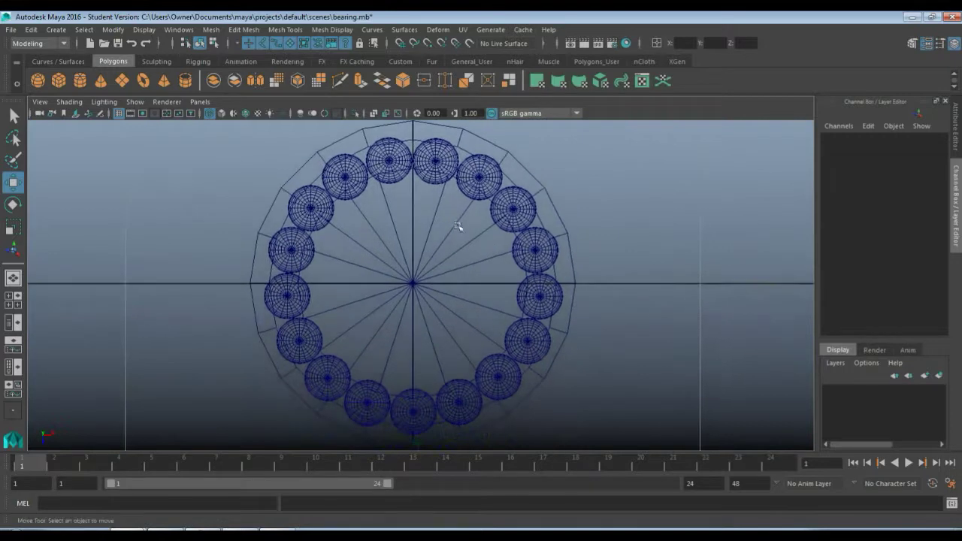
mouse_move(475, 259)
alt+right_down()
mouse_move(462, 229)
mouse_move(470, 256)
alt+right_up()
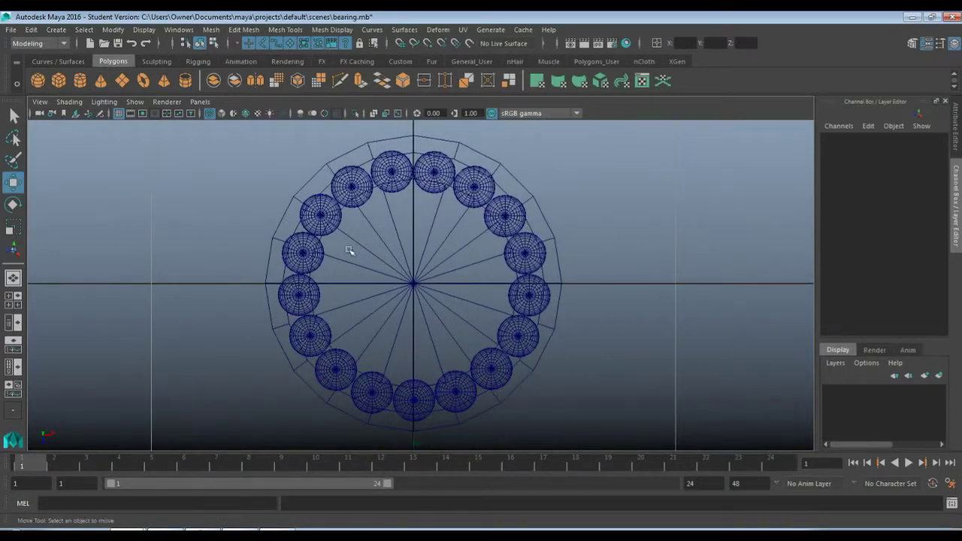
click(313, 186)
click(370, 250)
click(413, 272)
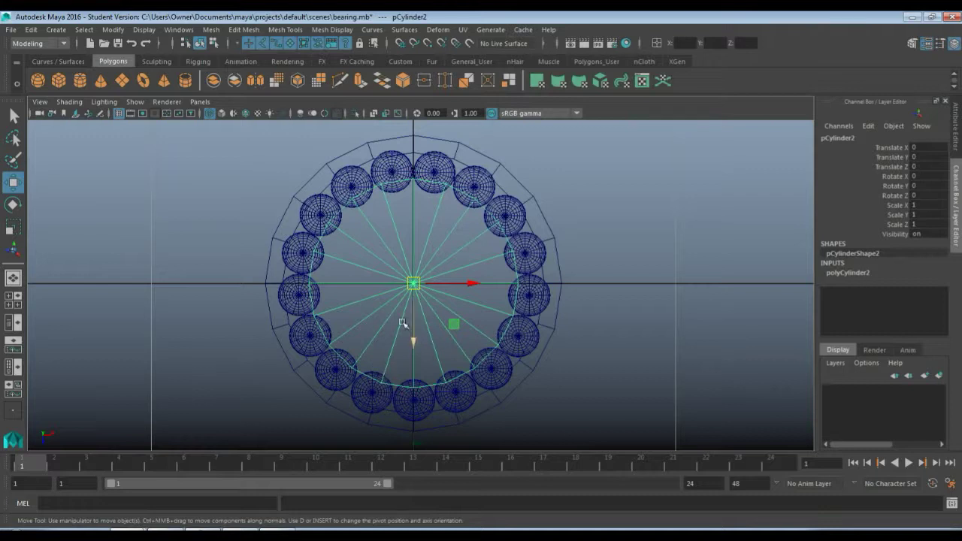
click(352, 418)
click(370, 357)
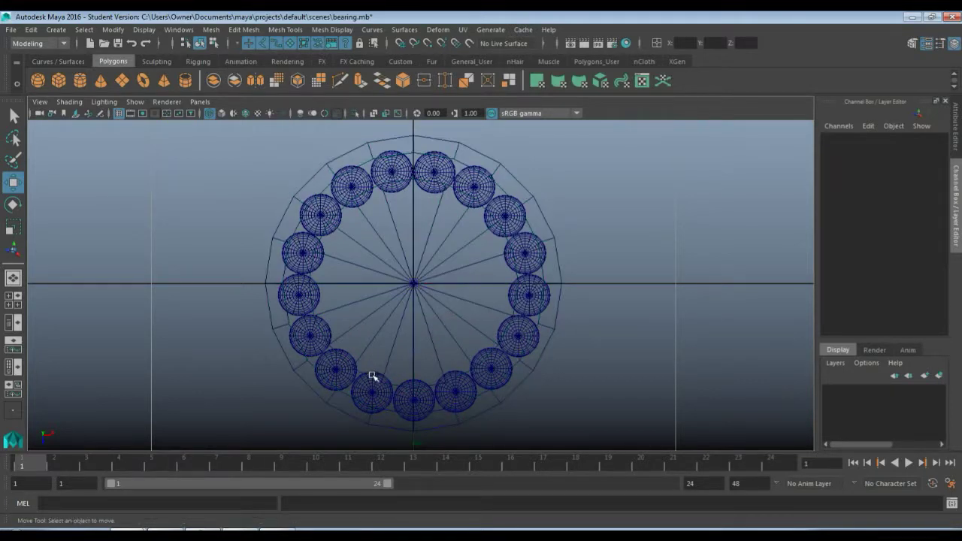
click(372, 385)
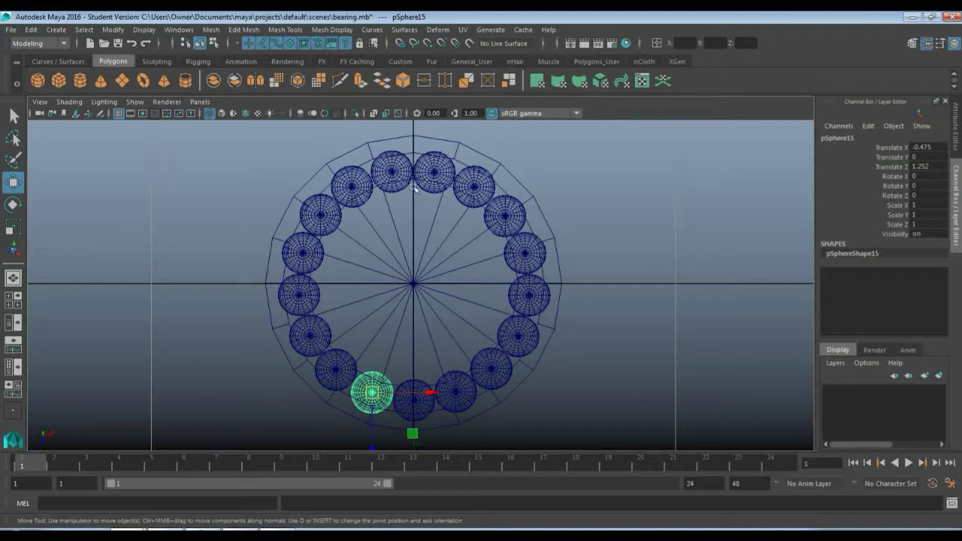
click(390, 282)
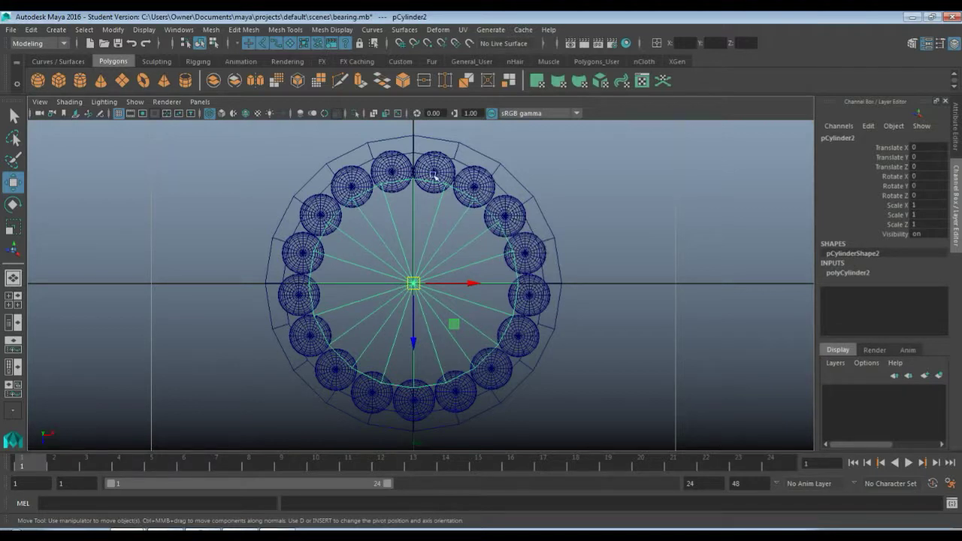
drag(314, 336, 319, 341)
key(ctrl+z)
click(405, 256)
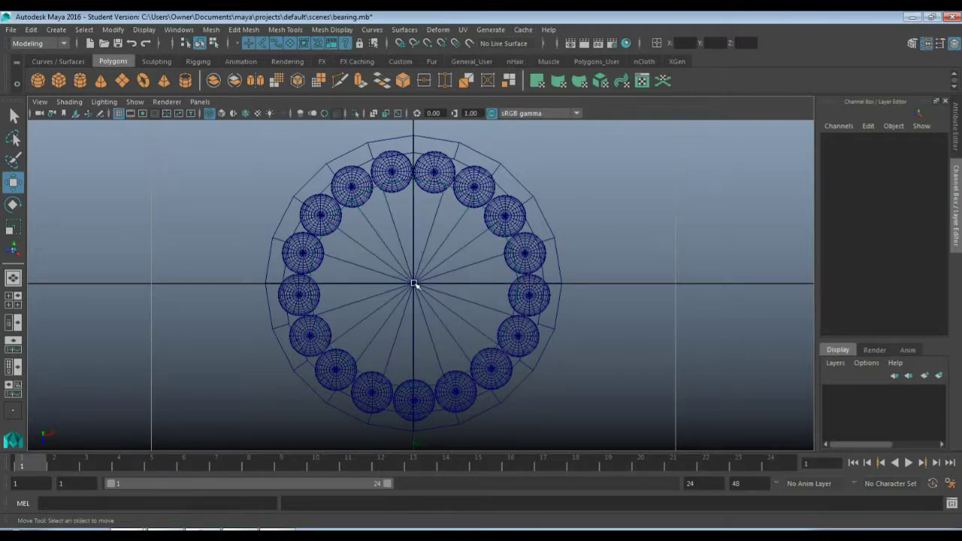
Step: Combine the inner cylinder and the outer ring into a single mesh
click(415, 284)
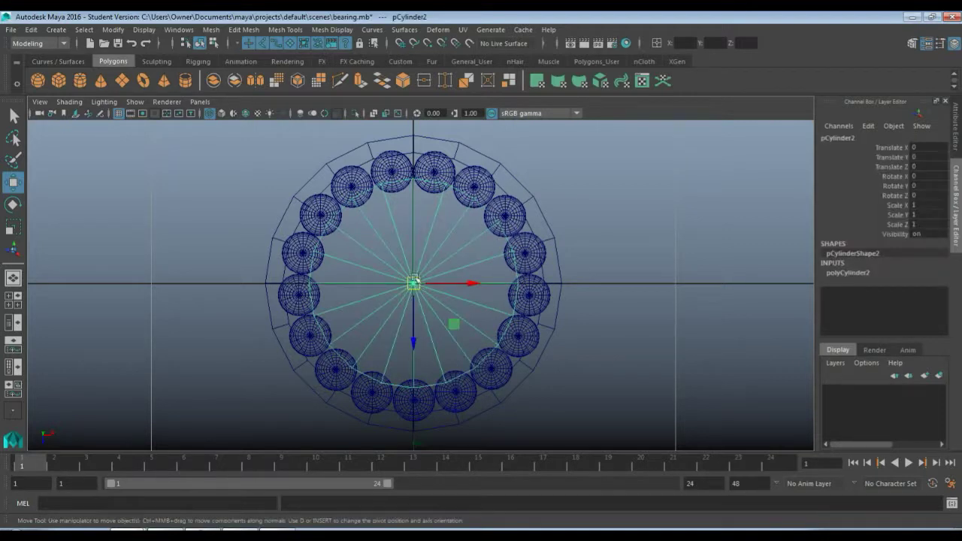
shift+click(321, 167)
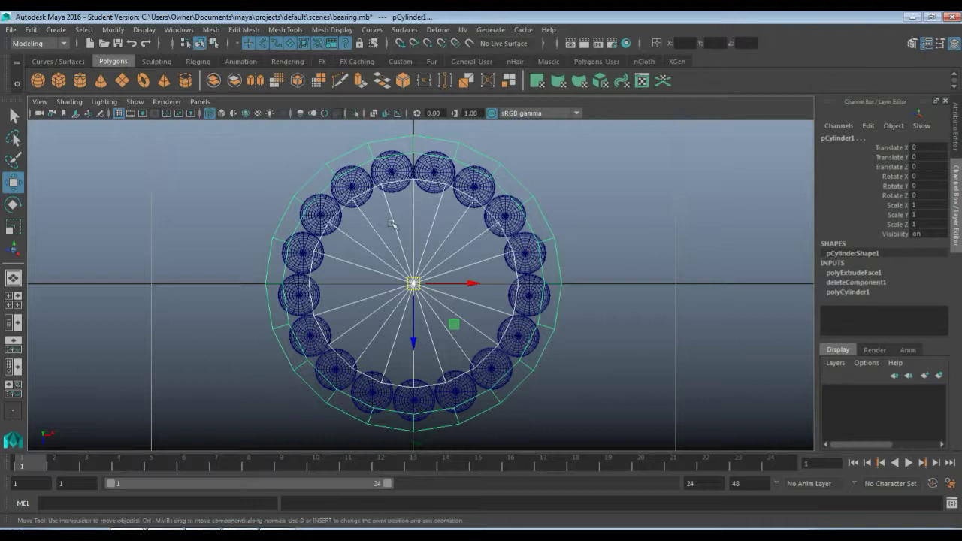
click(214, 81)
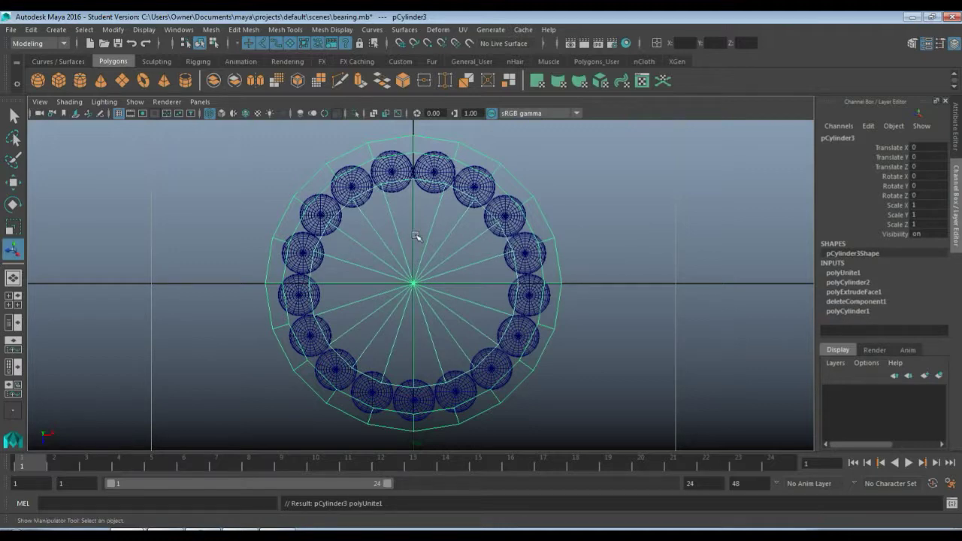
Step: Examine the combined ring-and-cylinder mesh and the balls from several angles in the perspective view
key(space)
key(space)
scroll(481, 199, down, 10)
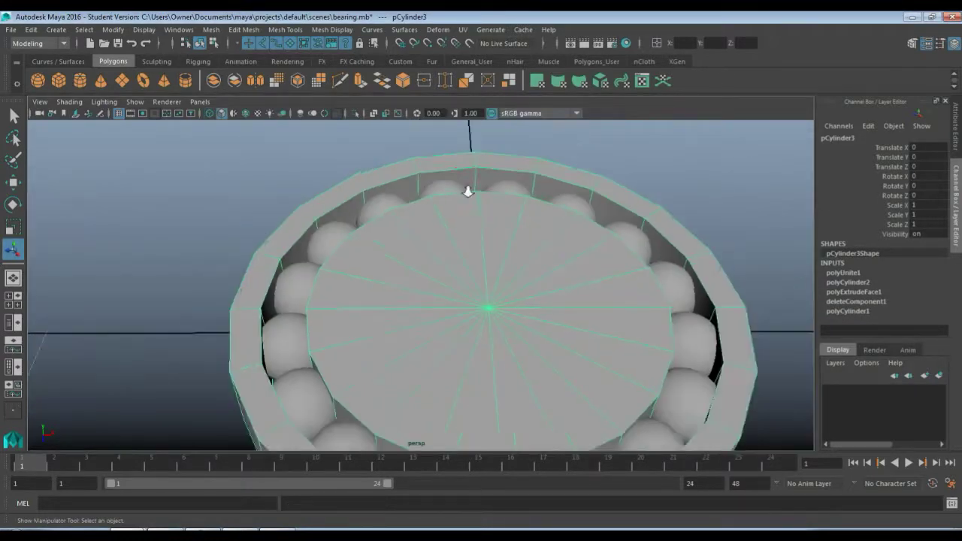
click(596, 236)
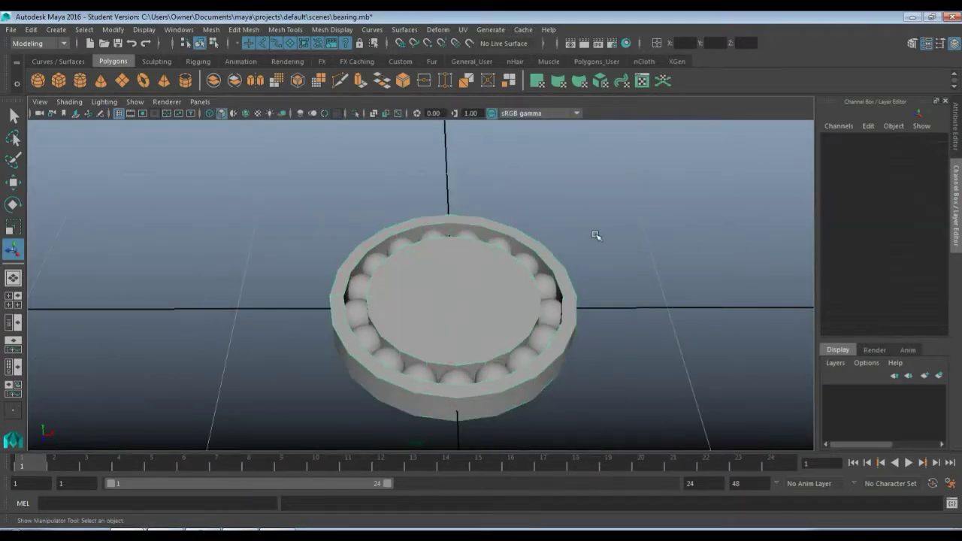
click(574, 288)
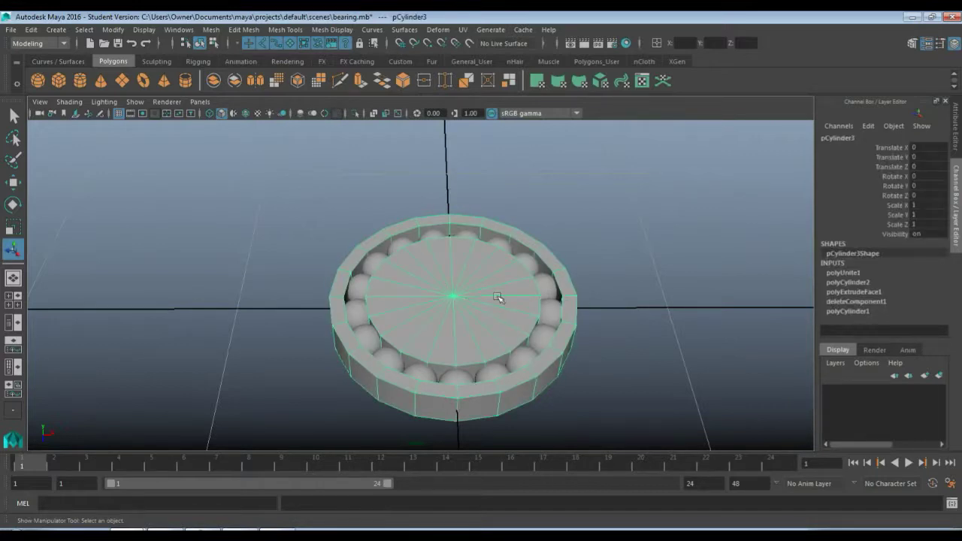
mouse_move(621, 281)
alt+mouse_down()
mouse_move(611, 214)
mouse_move(619, 189)
mouse_move(631, 328)
mouse_move(629, 286)
alt+mouse_up()
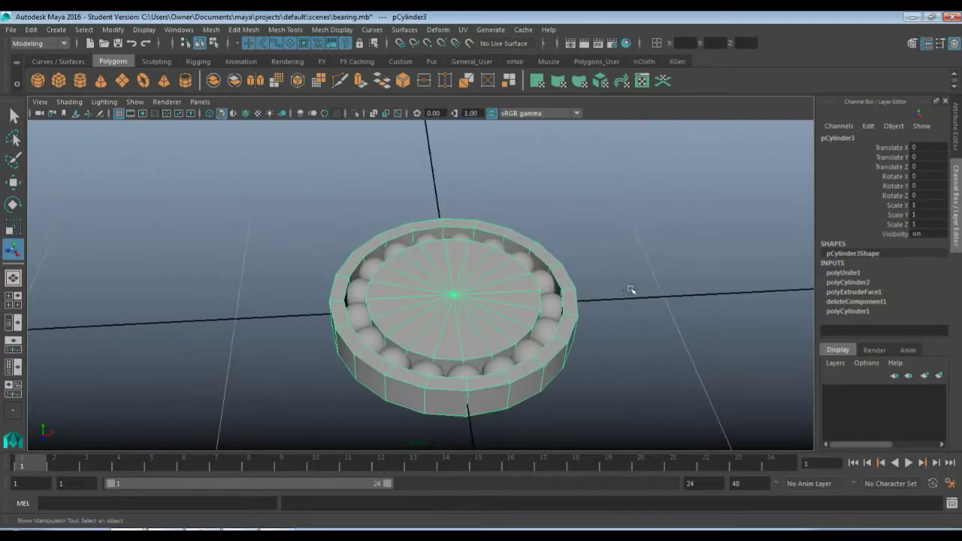
scroll(619, 294, up, 4)
alt+drag(408, 296, 382, 203)
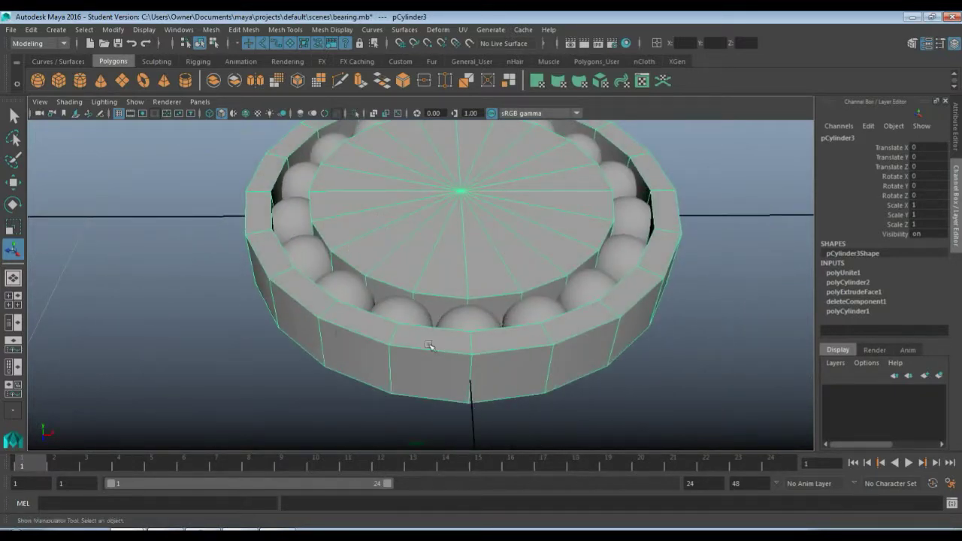
alt+drag(454, 301, 432, 286)
alt+middle_drag(489, 171, 475, 223)
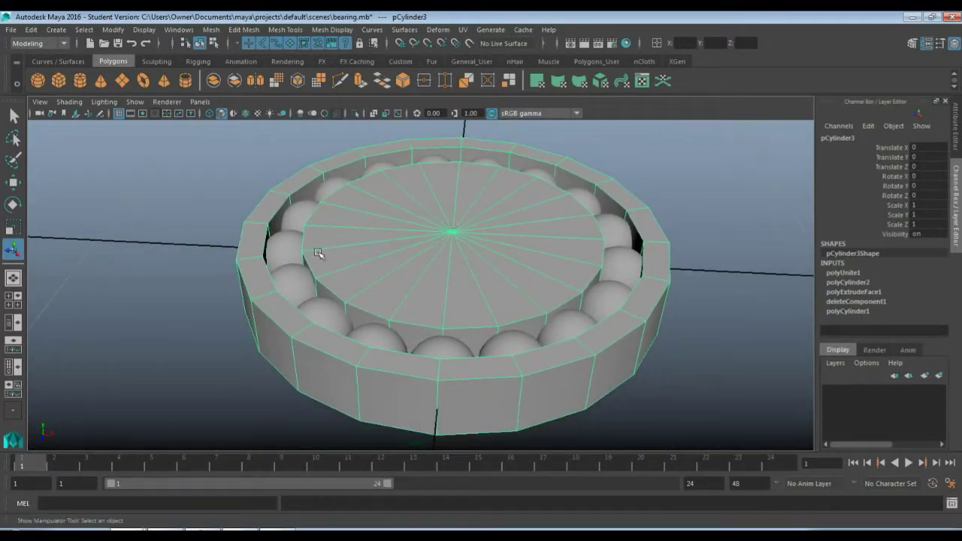
Step: Create a polygon torus at the origin with a radius of 2 and a section radius of 0.2
click(143, 80)
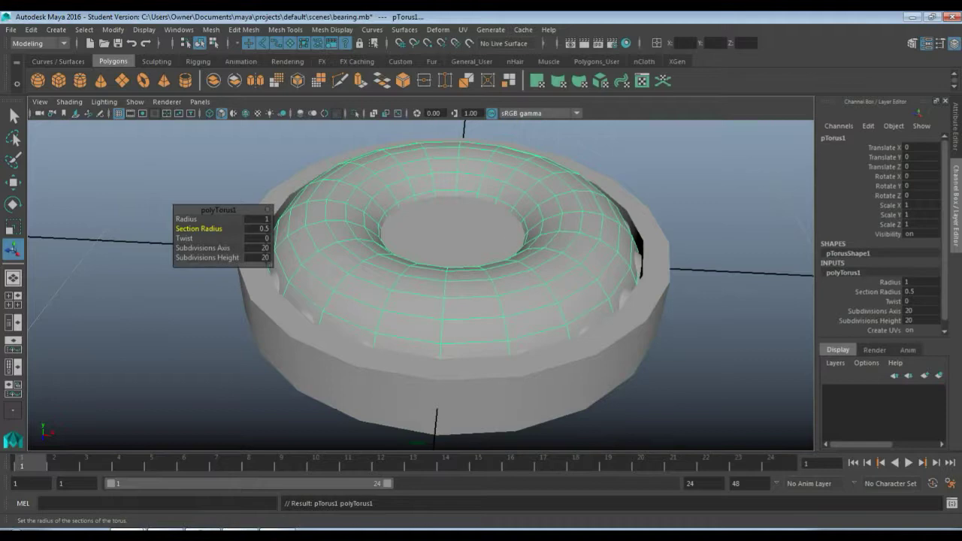
key(space)
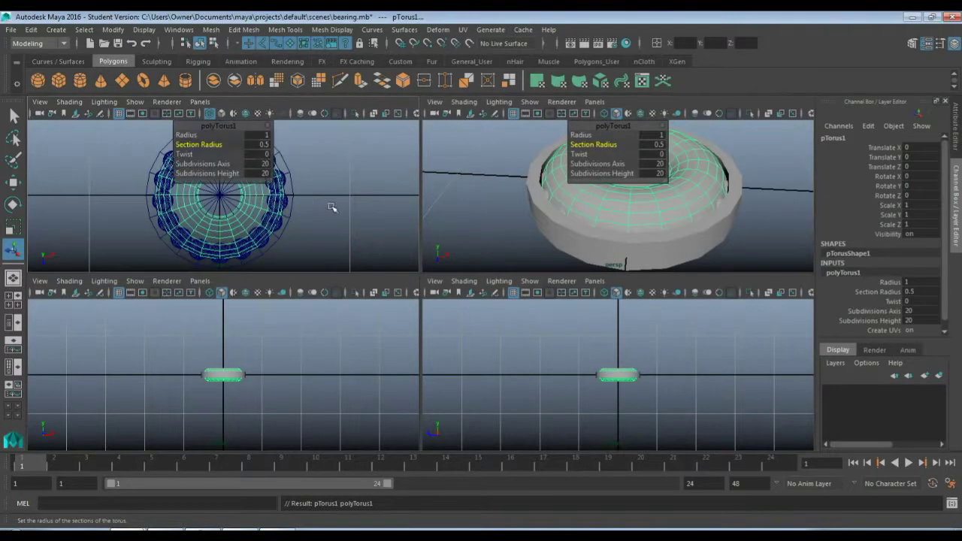
key(space)
drag(217, 301, 194, 230)
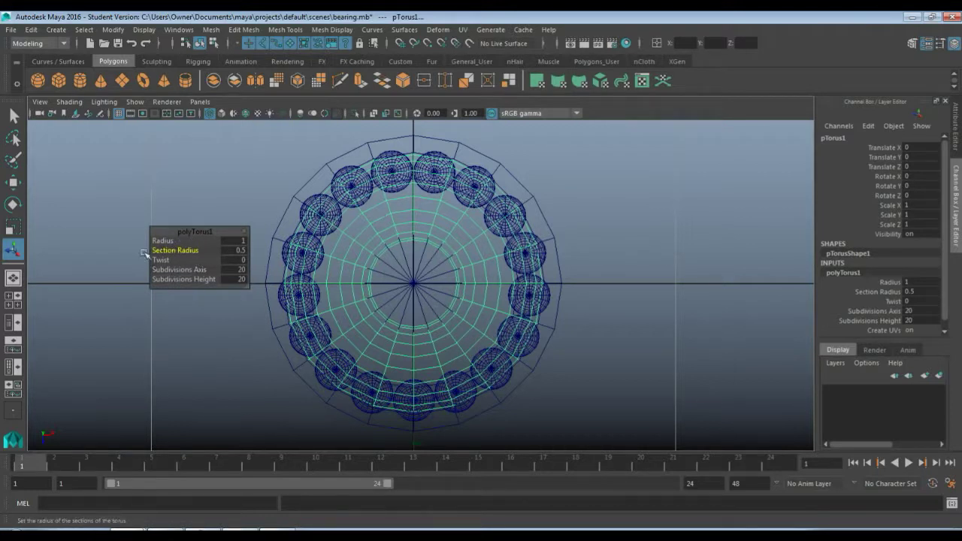
click(232, 241)
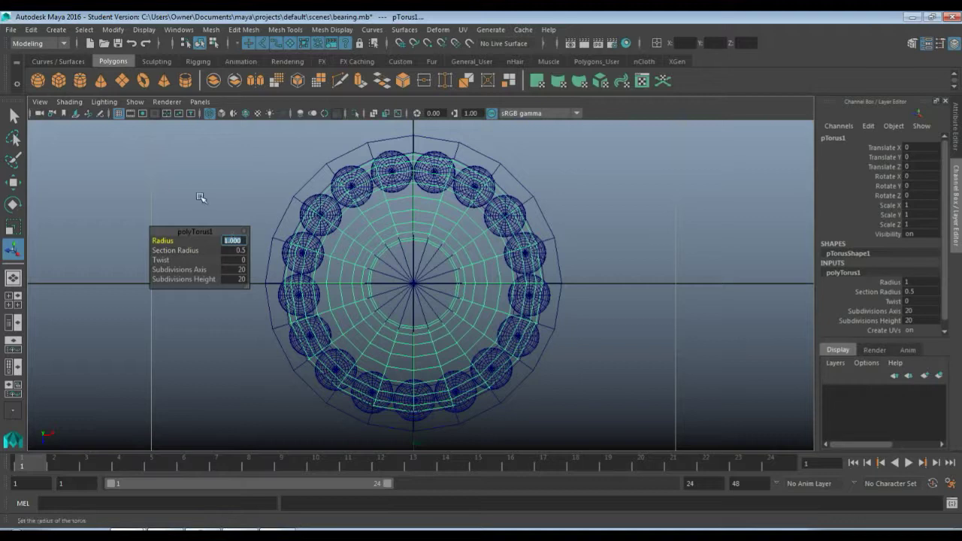
key(Return)
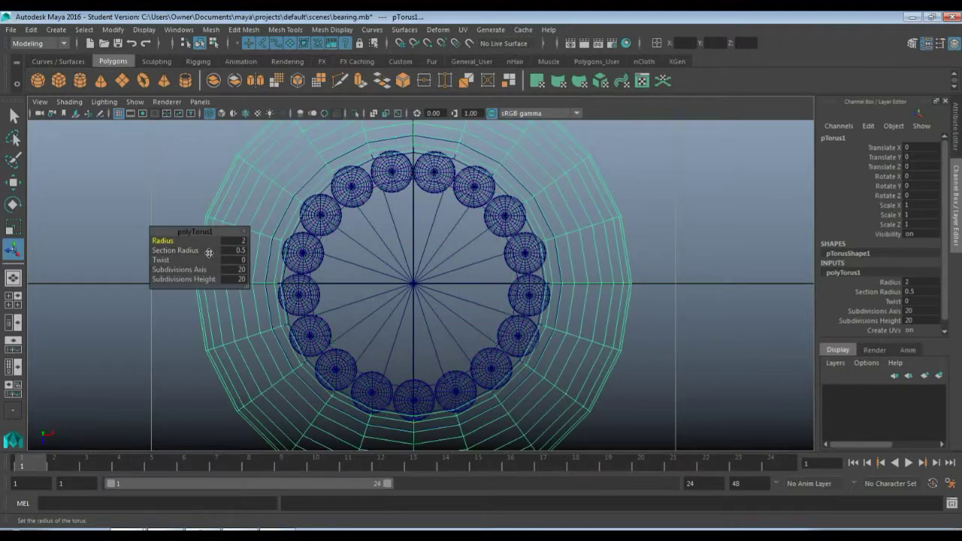
click(233, 251)
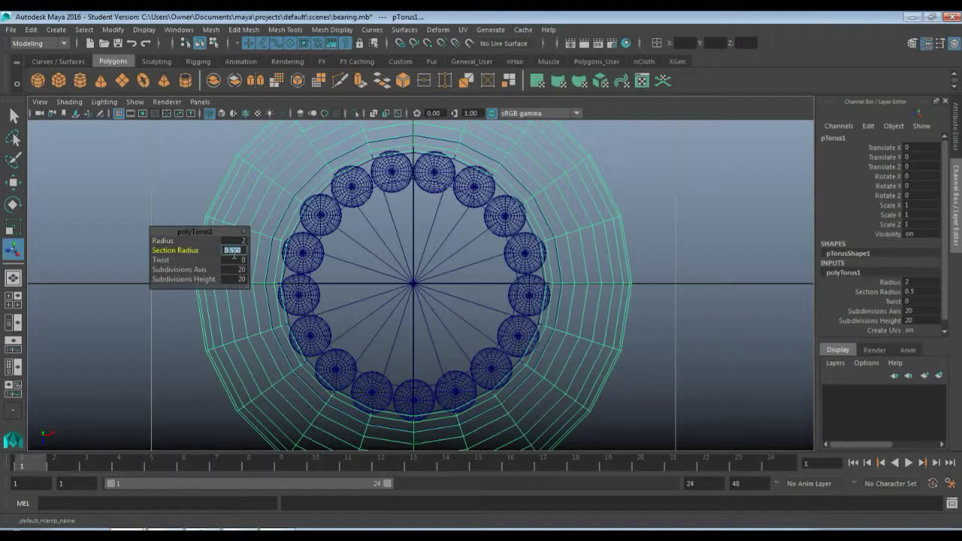
key(Return)
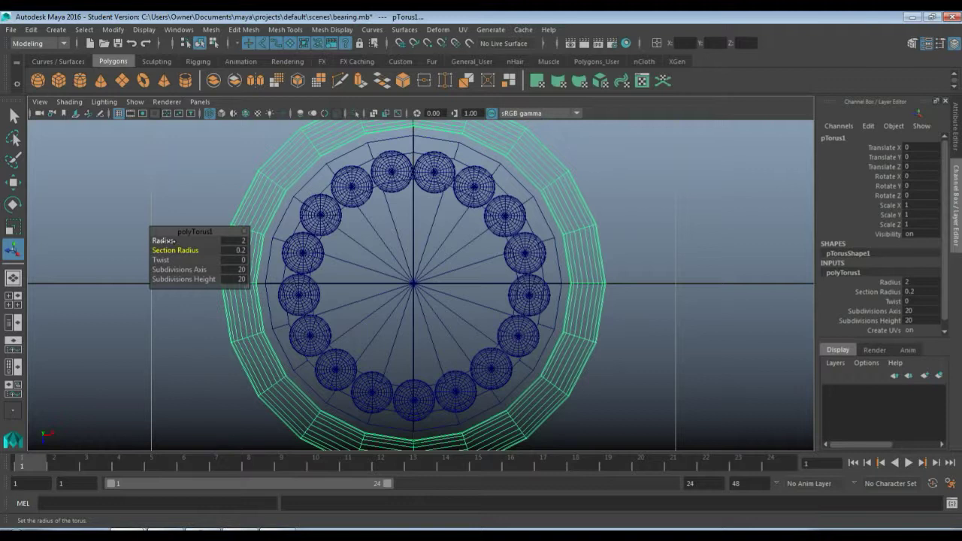
Step: Reduce the torus radius to 1.5 and then to 1.3
click(167, 240)
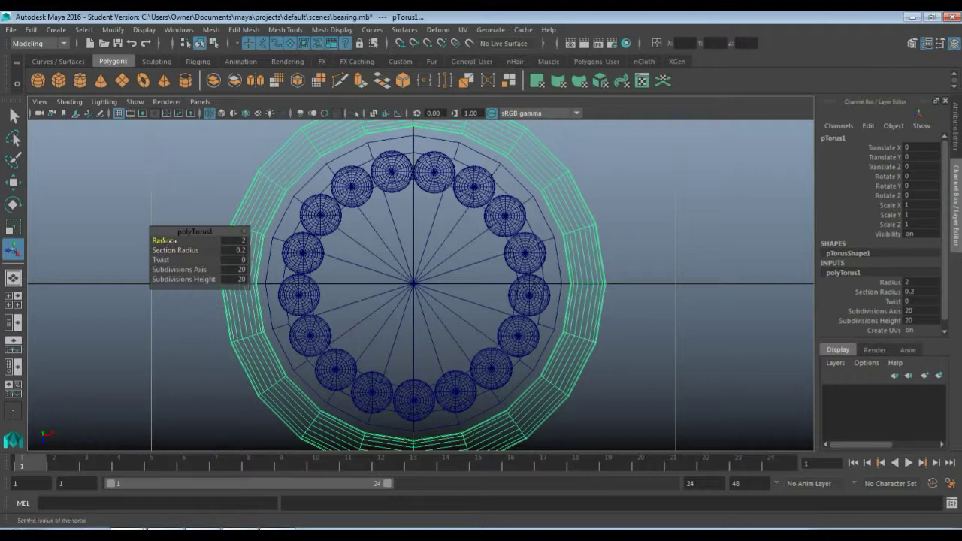
click(232, 240)
key(Return)
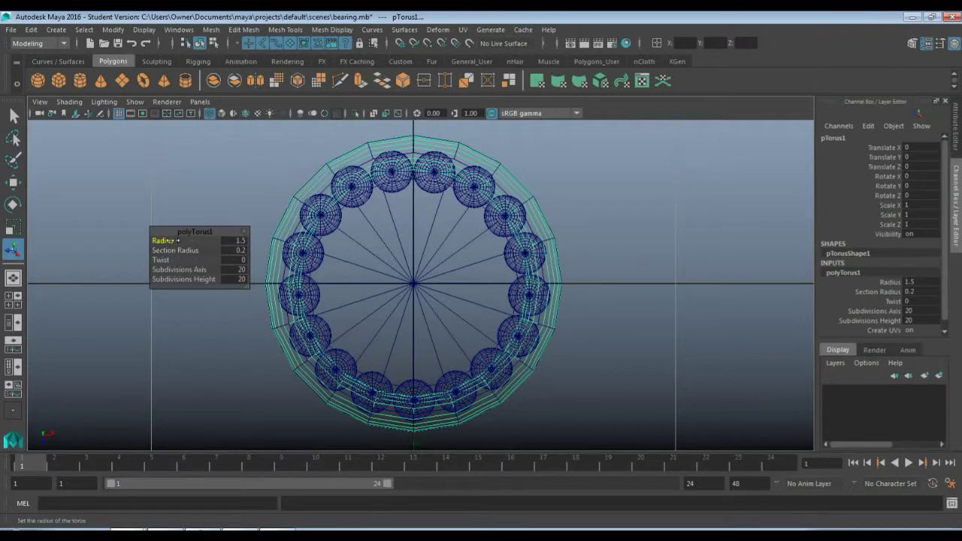
middle_drag(209, 185, 203, 184)
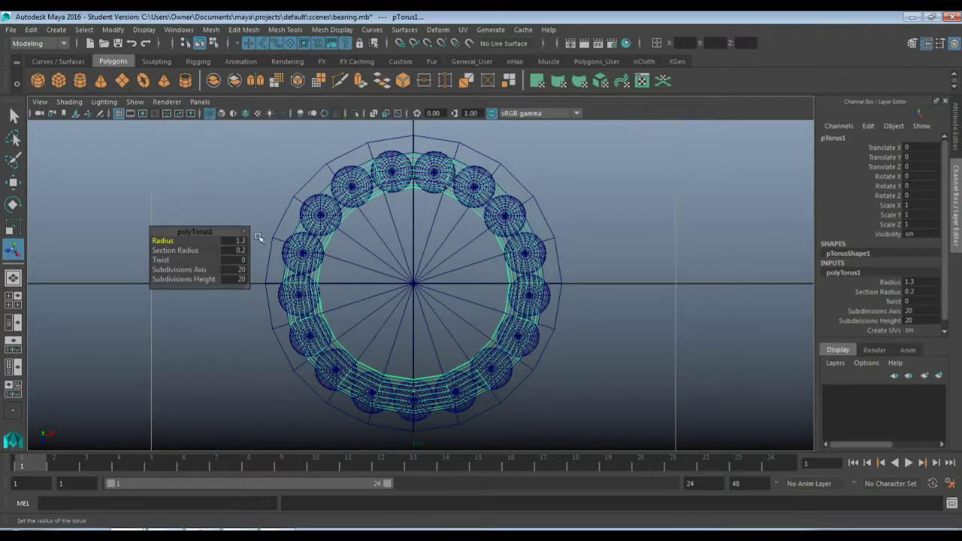
Step: Check the torus against the ring of balls and set its radius to 1.4
scroll(321, 284, up, 5)
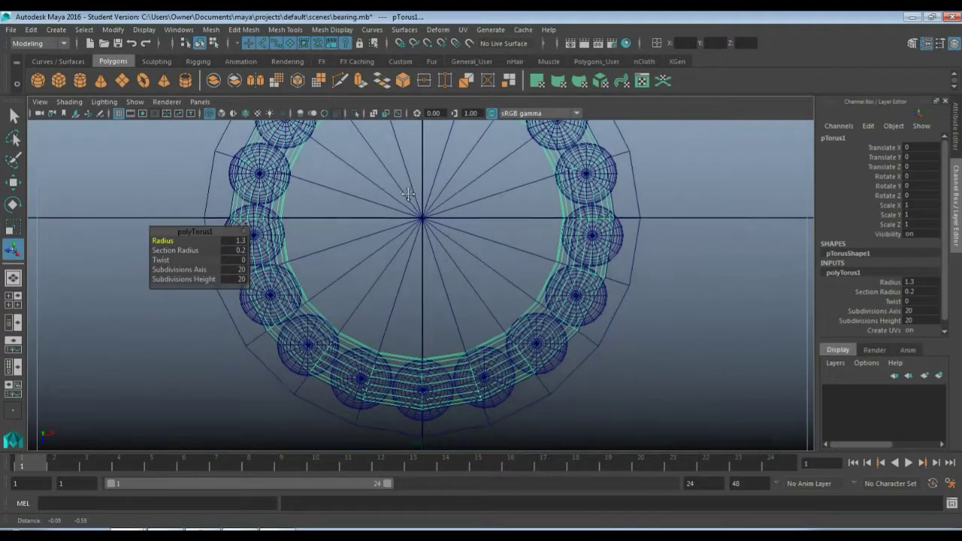
alt+middle_drag(408, 194, 408, 188)
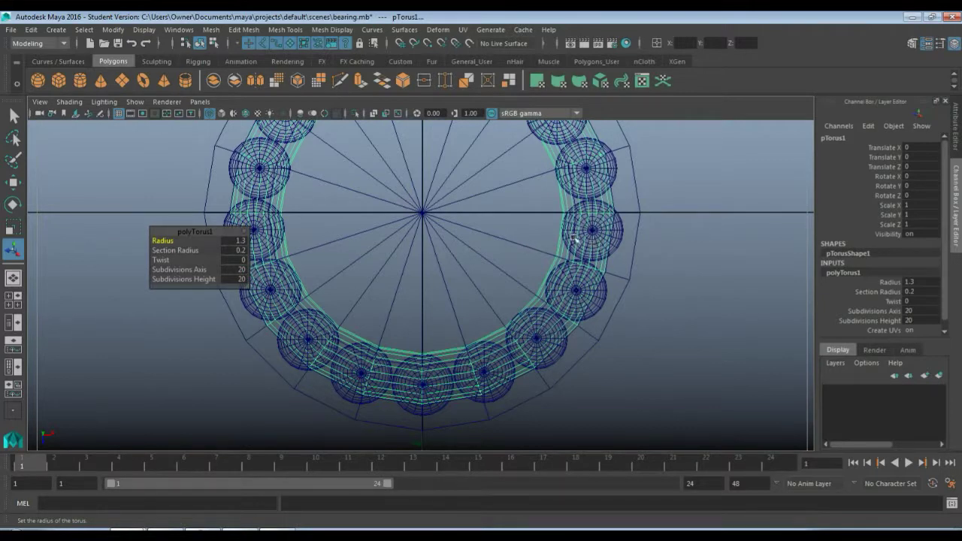
alt+middle_drag(523, 200, 580, 258)
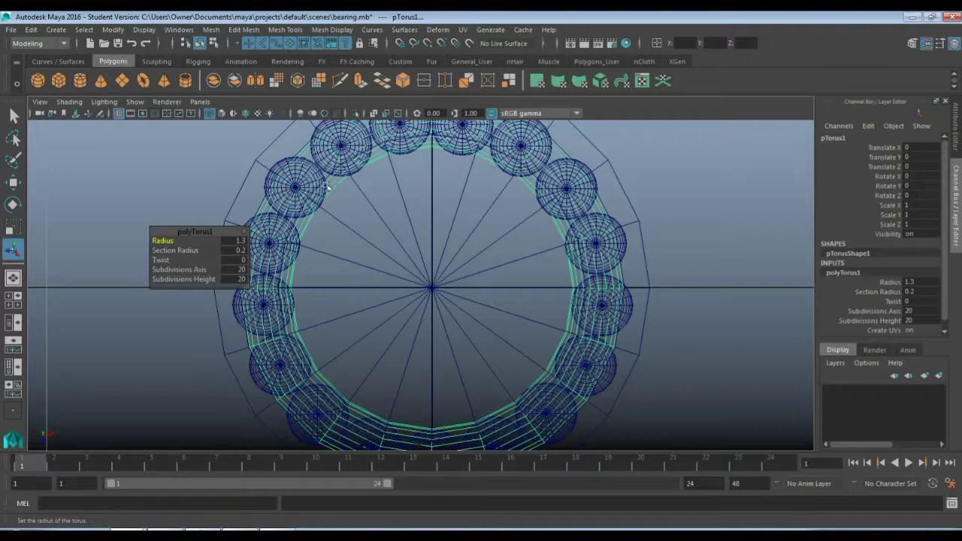
alt+middle_drag(433, 288, 474, 233)
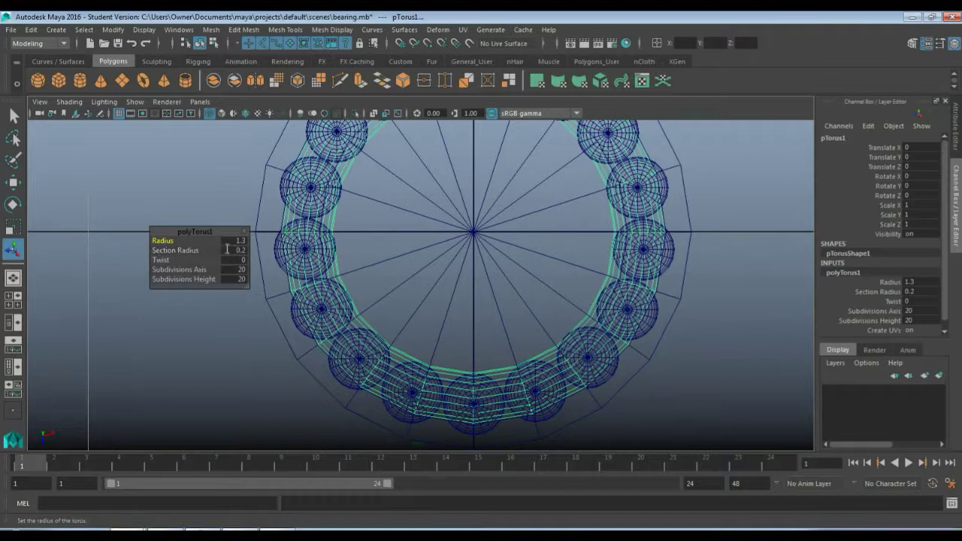
drag(169, 240, 171, 240)
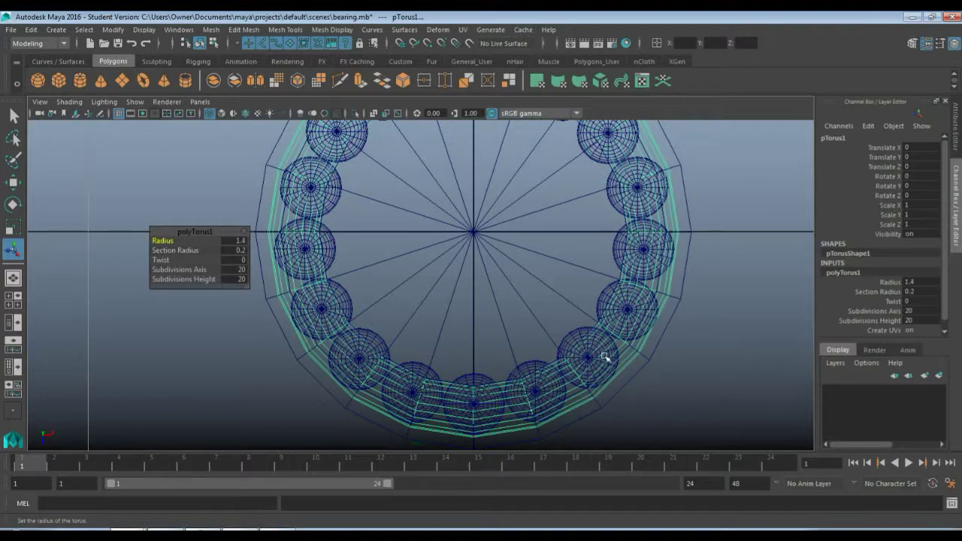
Step: Set the torus section radius to 0.25, then refine it to 0.24
click(231, 250)
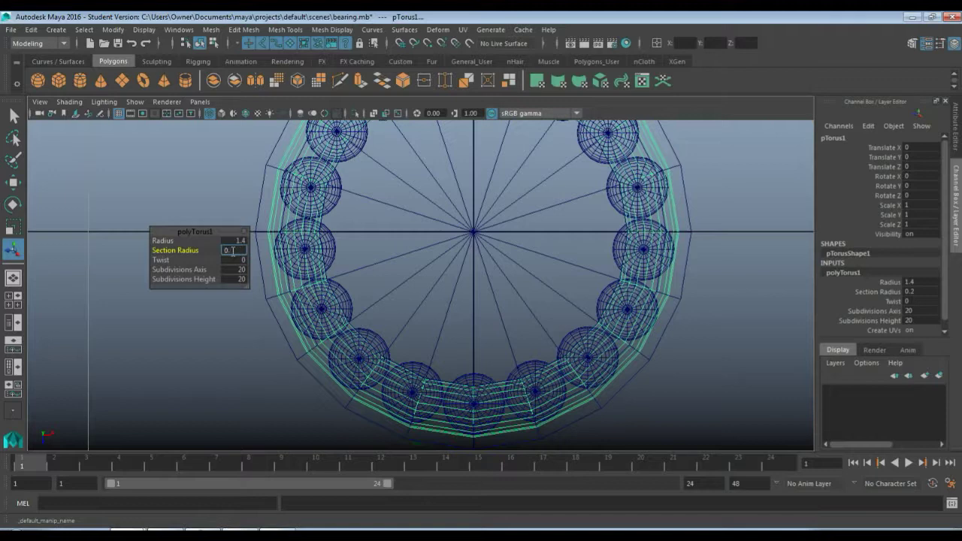
key(Return)
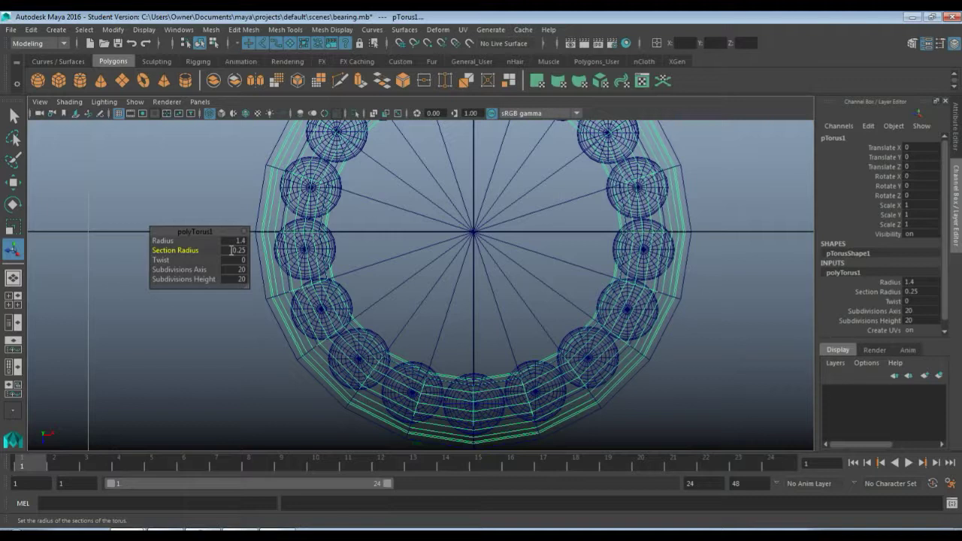
click(231, 249)
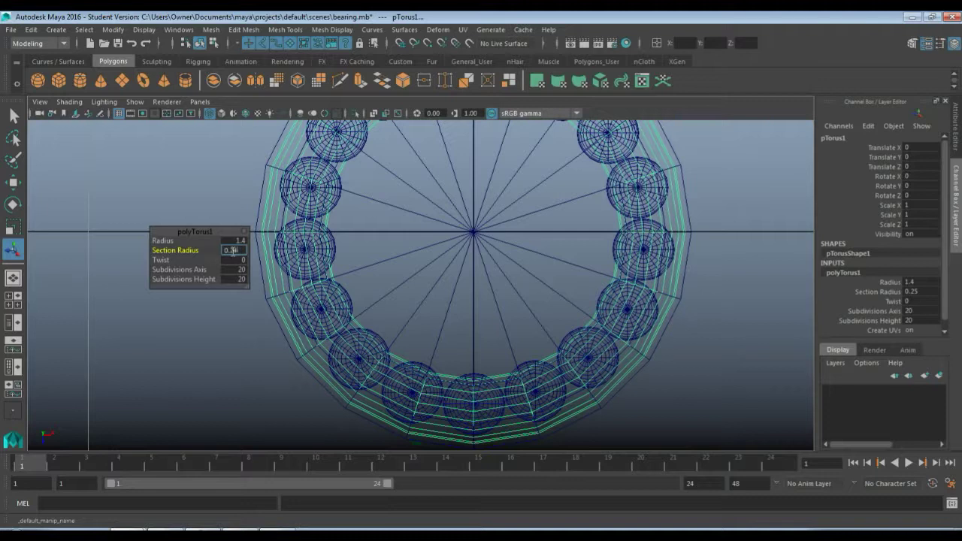
text(0.24)
key(Return)
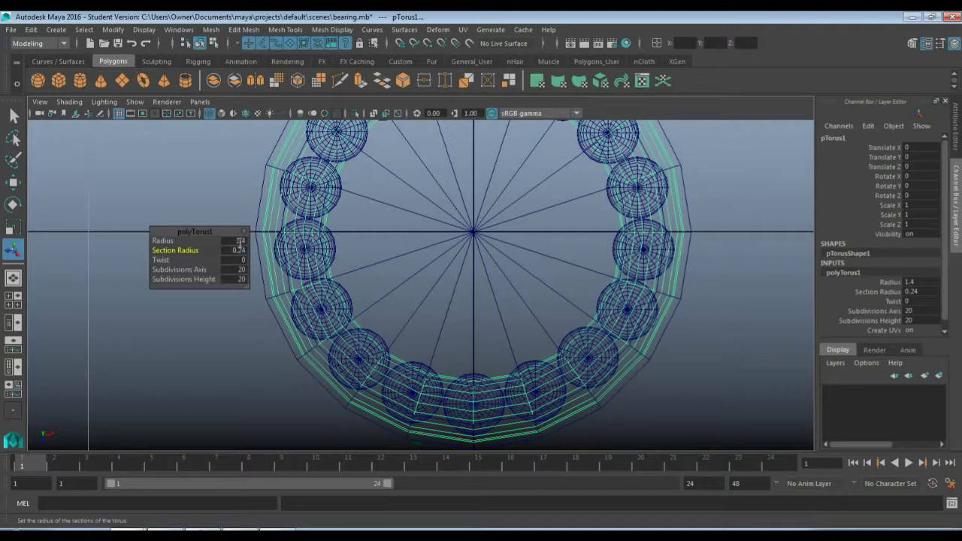
Step: Try torus radii of 1.2, 1.3, 1.35 and 1.36 against the ring of balls
click(239, 241)
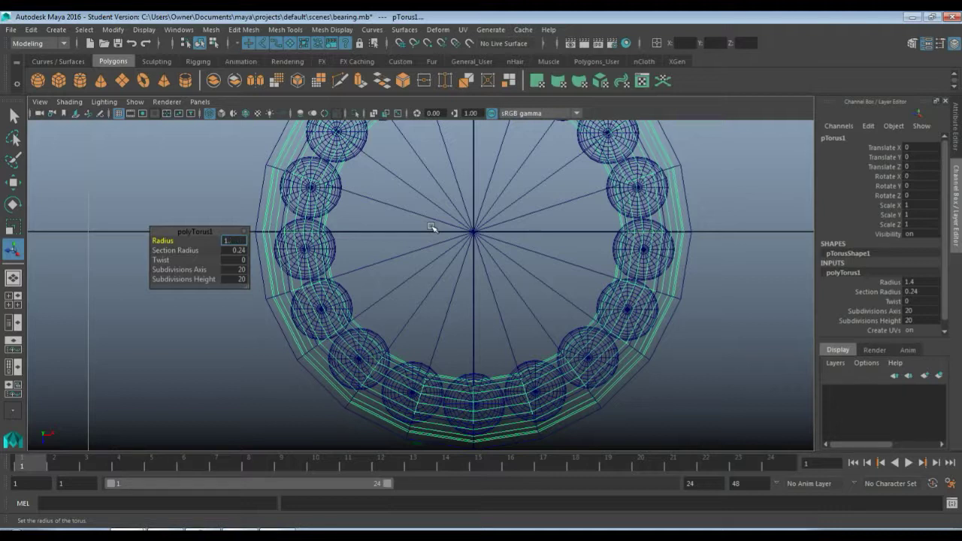
key(Return)
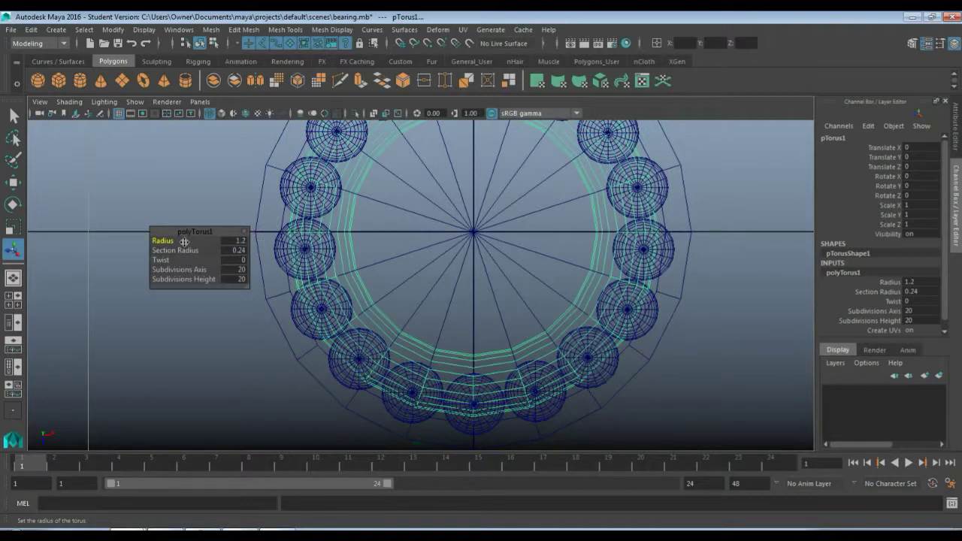
middle_drag(168, 180, 167, 173)
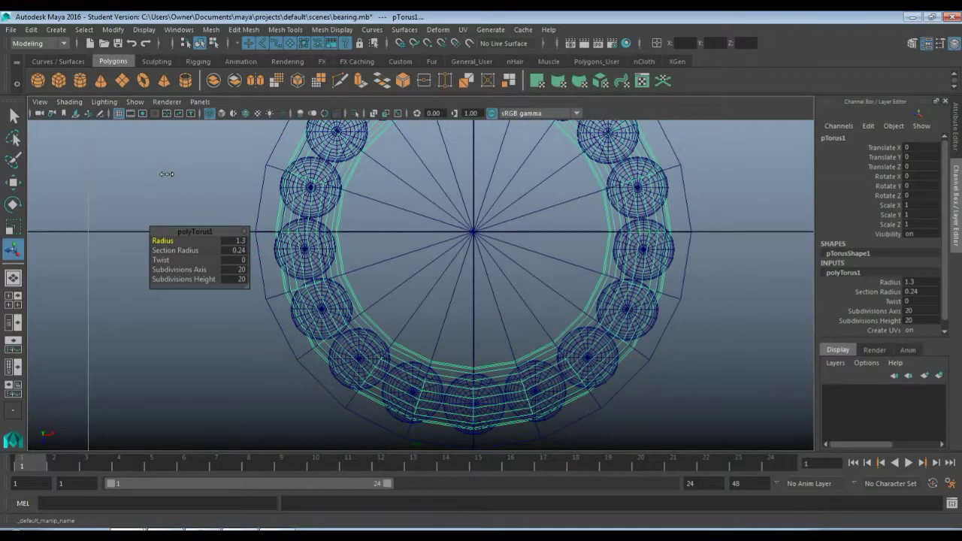
click(238, 239)
key(Return)
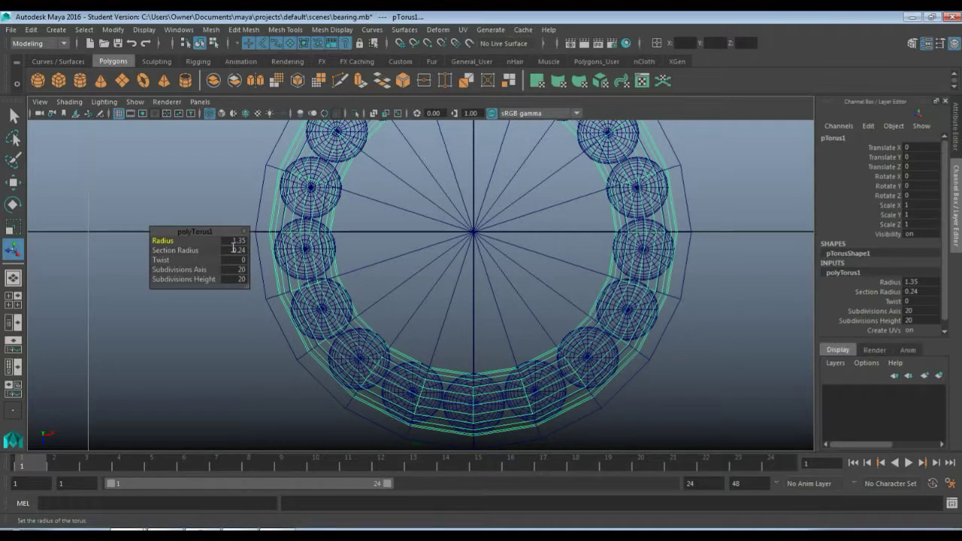
click(240, 241)
key(Return)
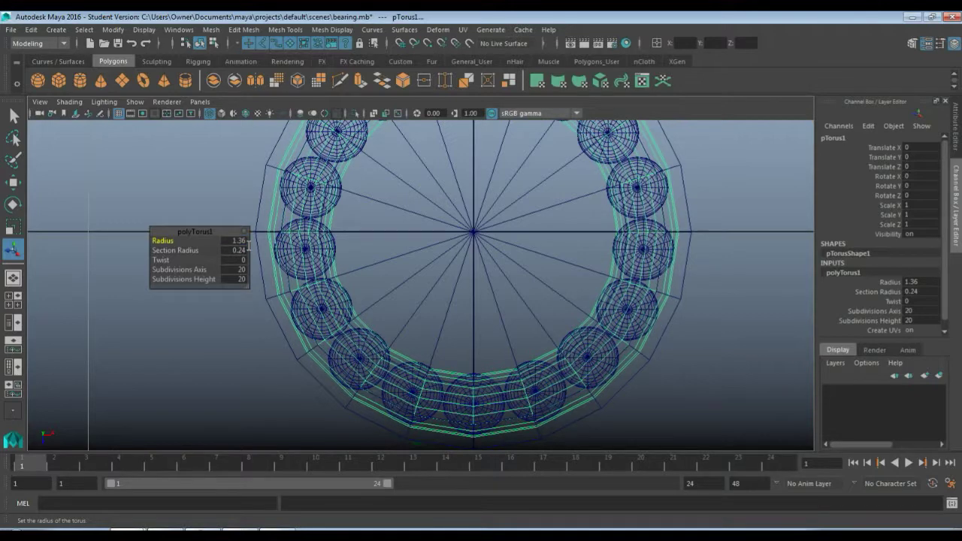
Step: Set the torus radius to 1.33
click(245, 241)
text(1.3)
text(3)
key(Return)
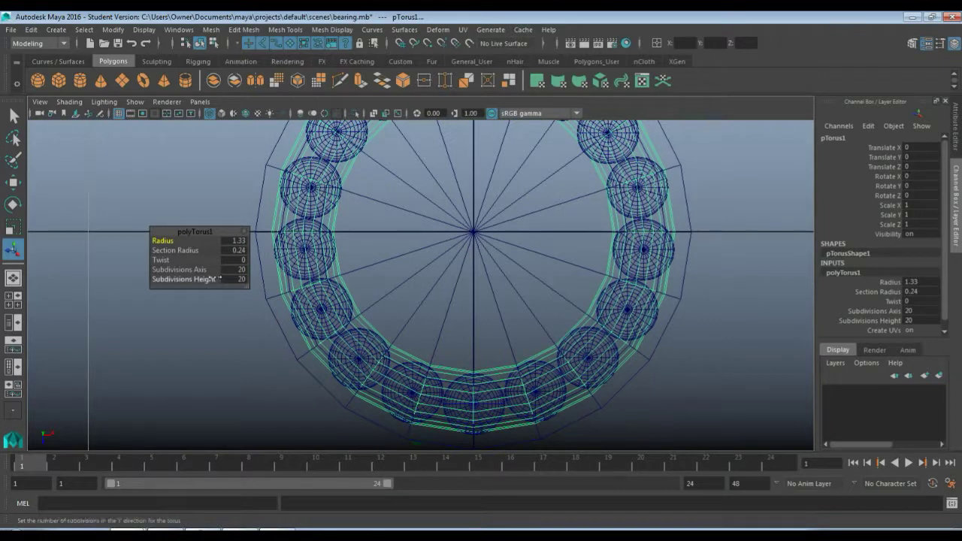
click(229, 241)
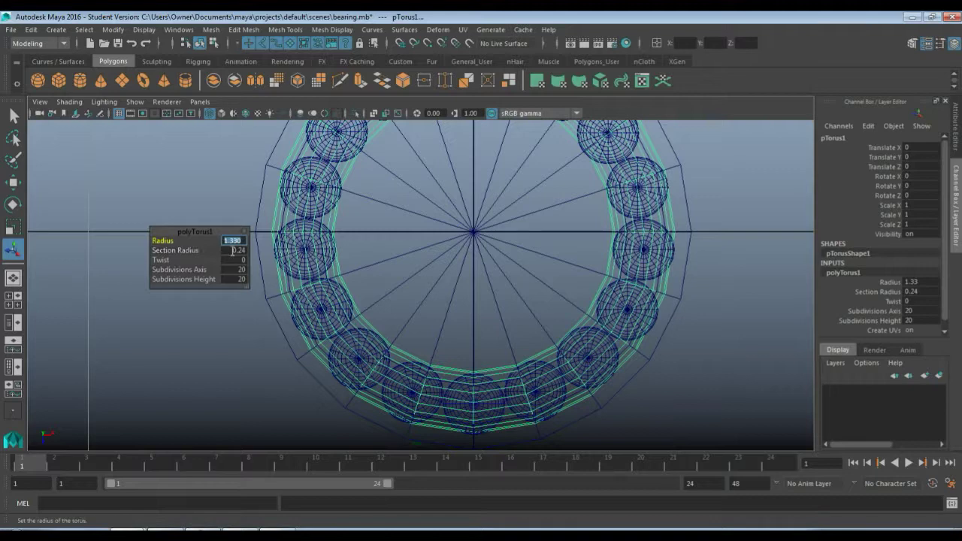
key(Tab)
scroll(410, 263, down, 4)
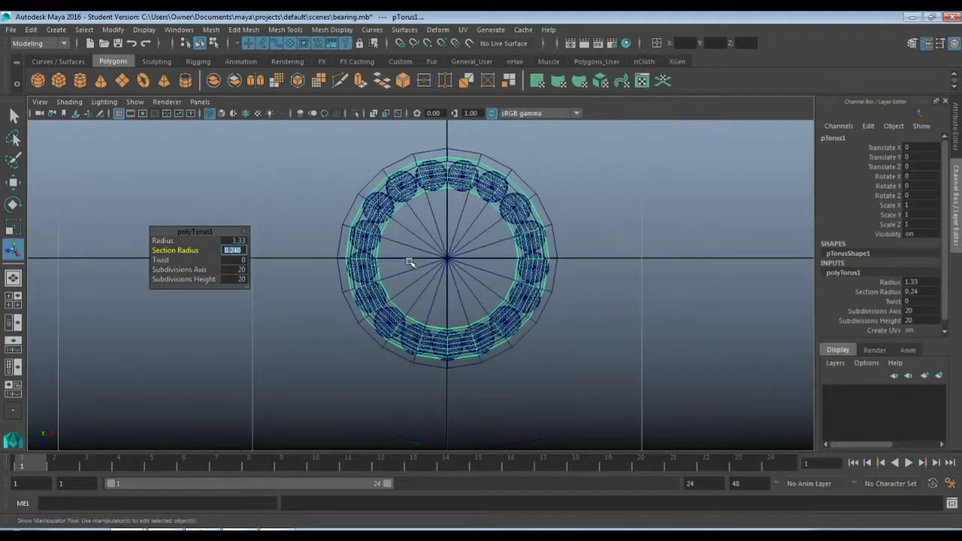
scroll(409, 263, up, 5)
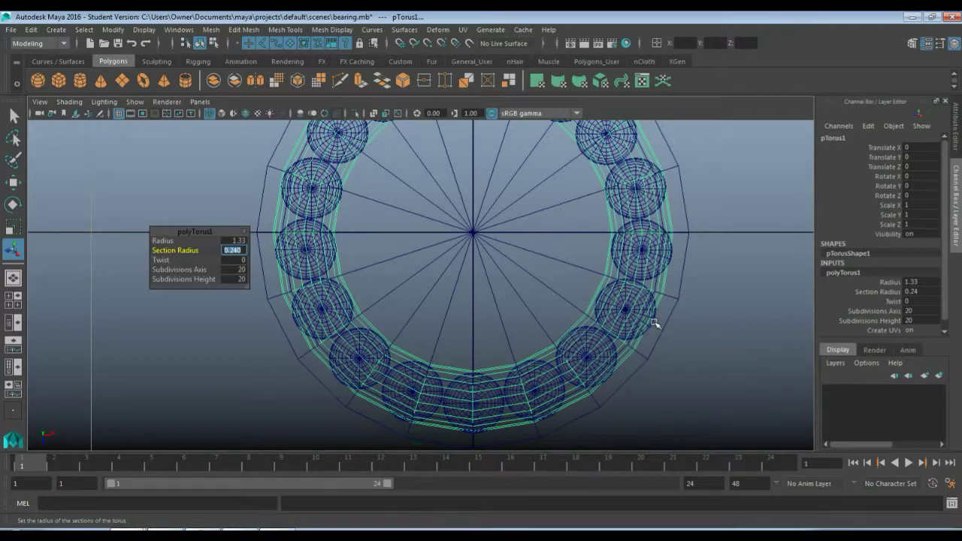
Step: Move the second ball below the horizontal axis on the right of the ring inward to about X 1.171, Z 0.59
click(655, 323)
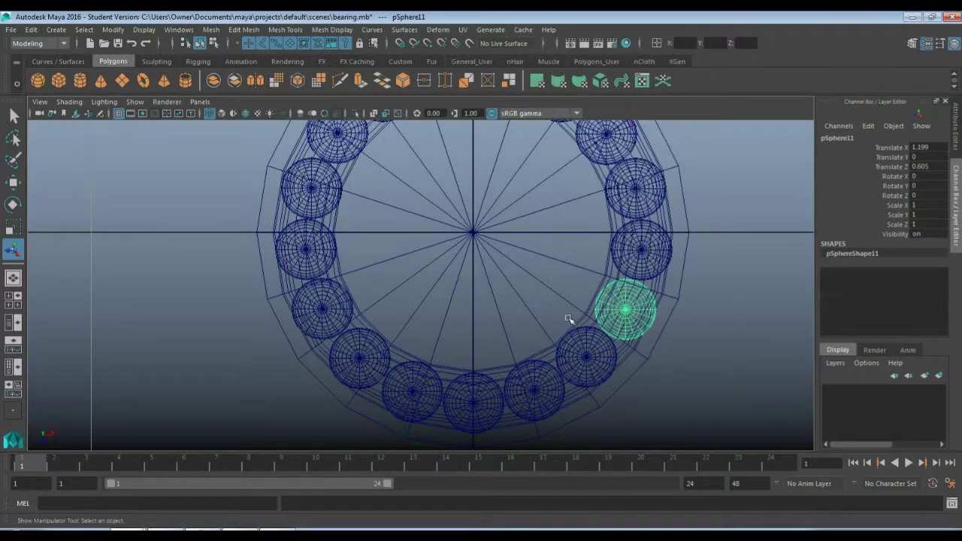
scroll(547, 291, up, 5)
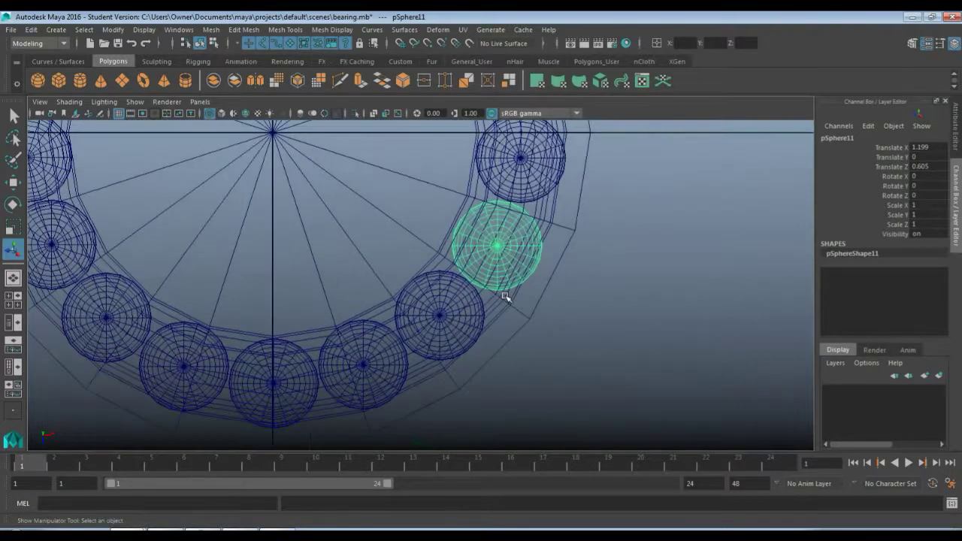
scroll(481, 269, up, 2)
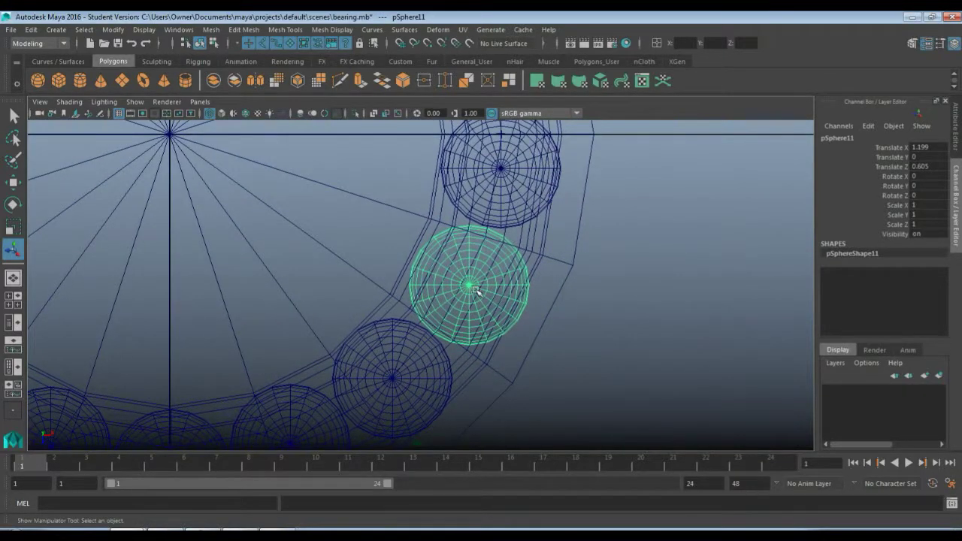
scroll(473, 293, up, 1)
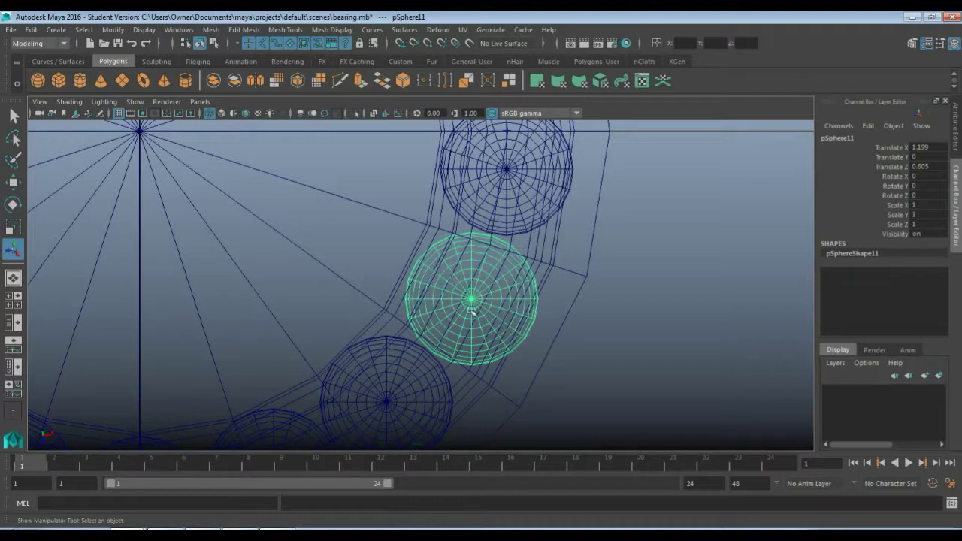
key(w)
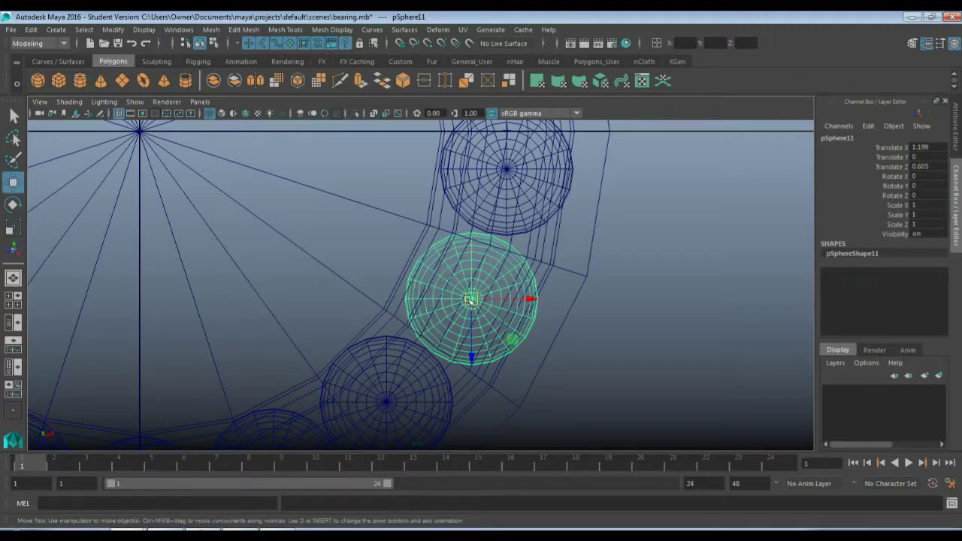
drag(469, 299, 462, 295)
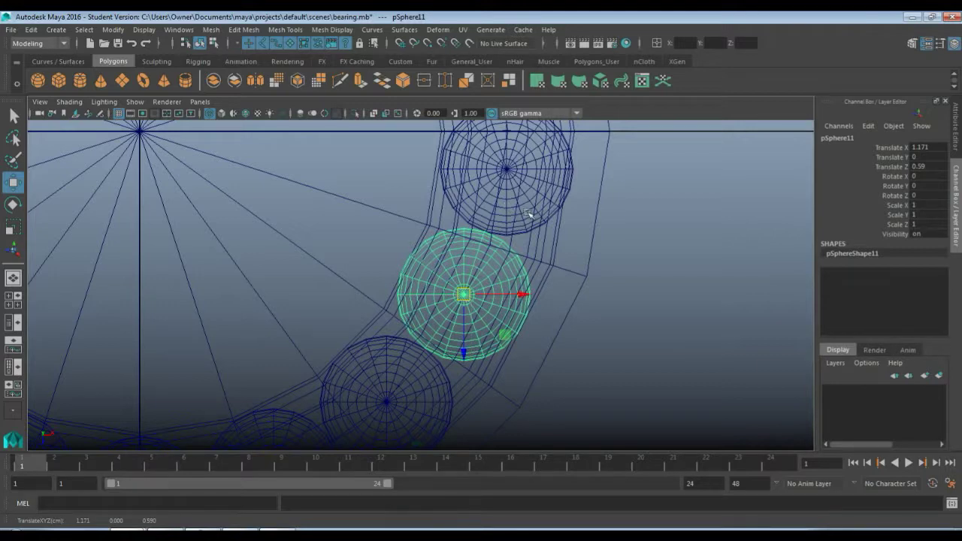
Step: Center the next two balls counter-clockwise inside the torus at about X 1.308, Z 0.134 and X 1.273, Z -0.346
alt+middle_drag(521, 190, 509, 275)
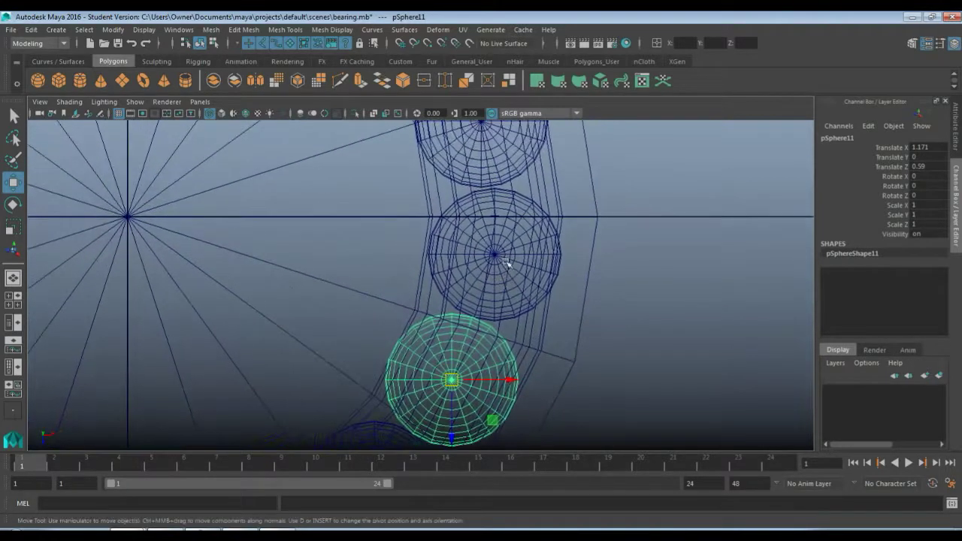
click(503, 253)
drag(494, 252, 489, 253)
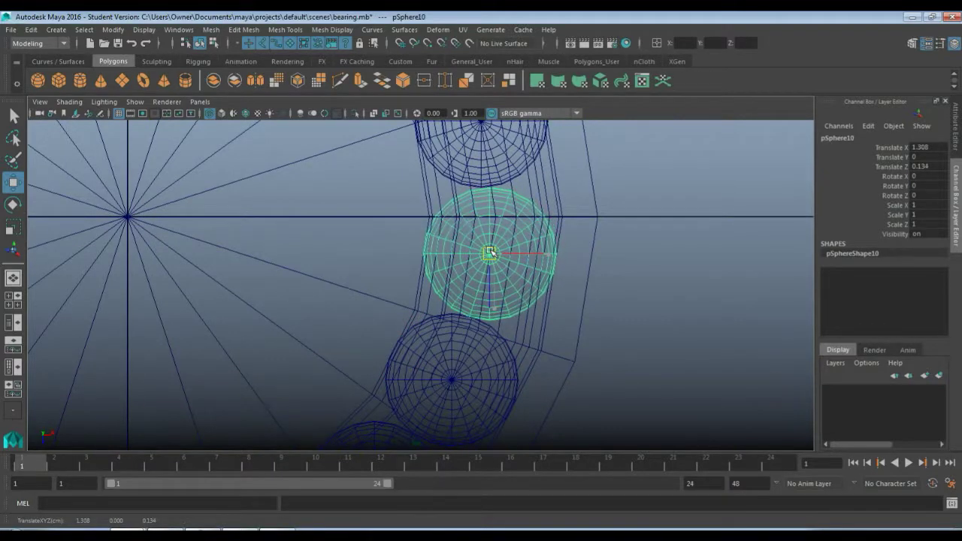
alt+middle_drag(489, 253, 474, 398)
click(465, 263)
drag(466, 263, 461, 263)
Step: Nudge the next two upper-right balls outward into the torus, placing the second at about X 0.699, Z -1.116
alt+middle_drag(446, 184, 478, 309)
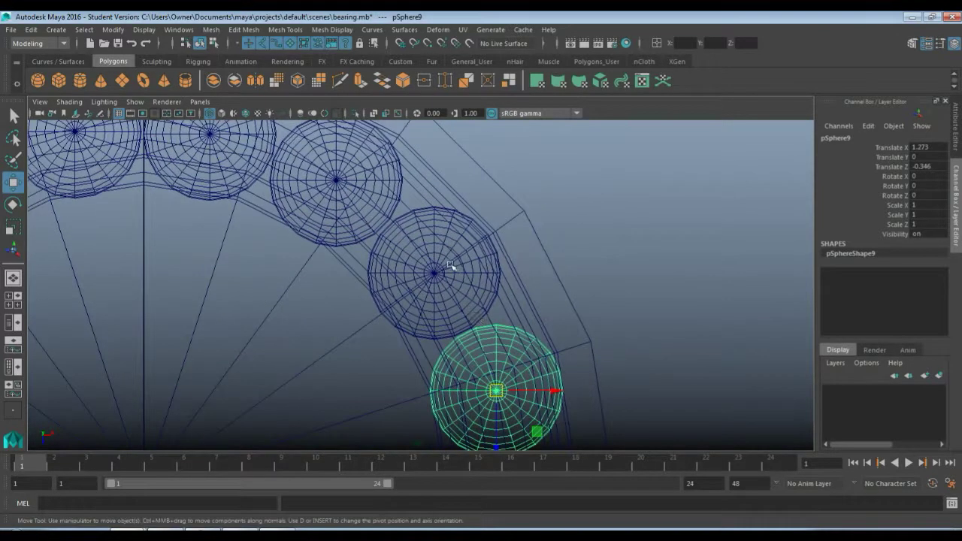
click(450, 265)
drag(431, 272, 440, 270)
alt+middle_drag(326, 197, 392, 295)
click(397, 278)
drag(400, 277, 403, 276)
Step: Nudge the two balls beside the vertical axis outward, placing the right one at about X 0.243, Z -1.289
alt+middle_drag(299, 256, 562, 239)
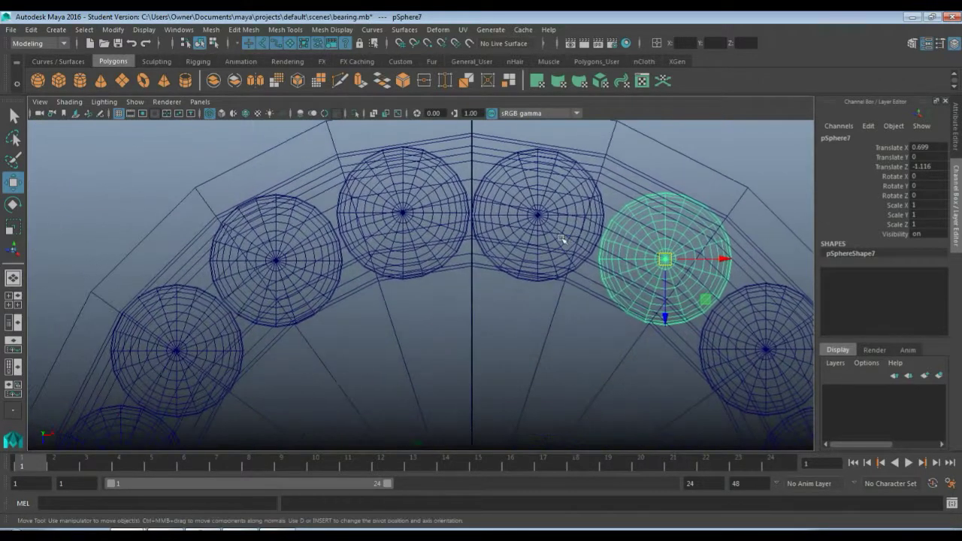
click(541, 211)
click(540, 214)
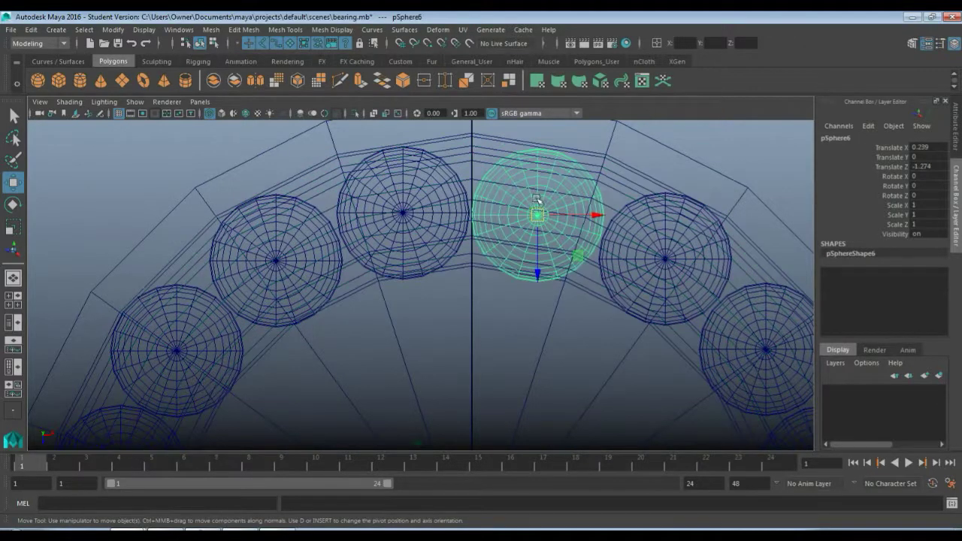
drag(540, 211, 539, 209)
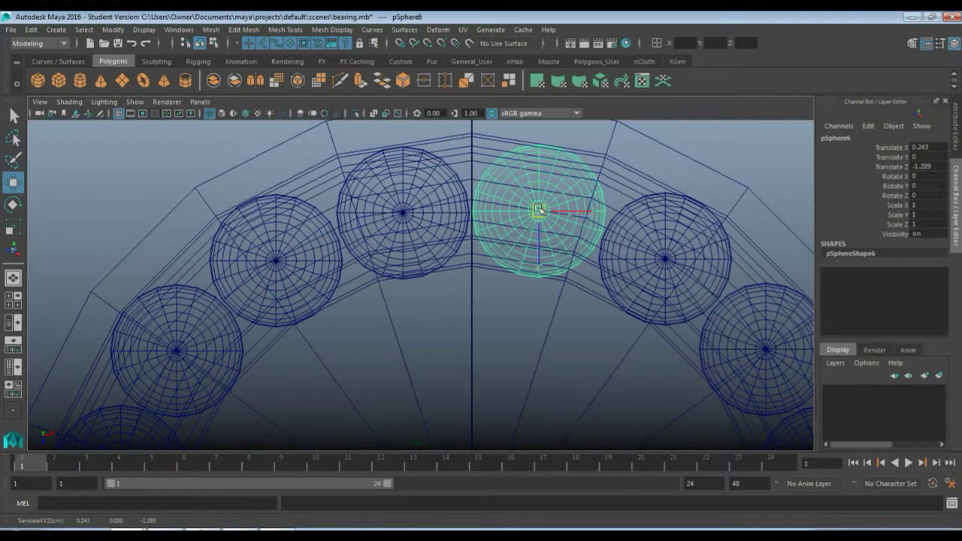
click(379, 224)
drag(403, 212, 403, 211)
Step: Adjust two balls on the ring's upper-left arc to about X -0.708, Z -1.111 and X -1.271, Z -0.35
alt+middle_drag(342, 262, 437, 216)
click(437, 216)
click(439, 216)
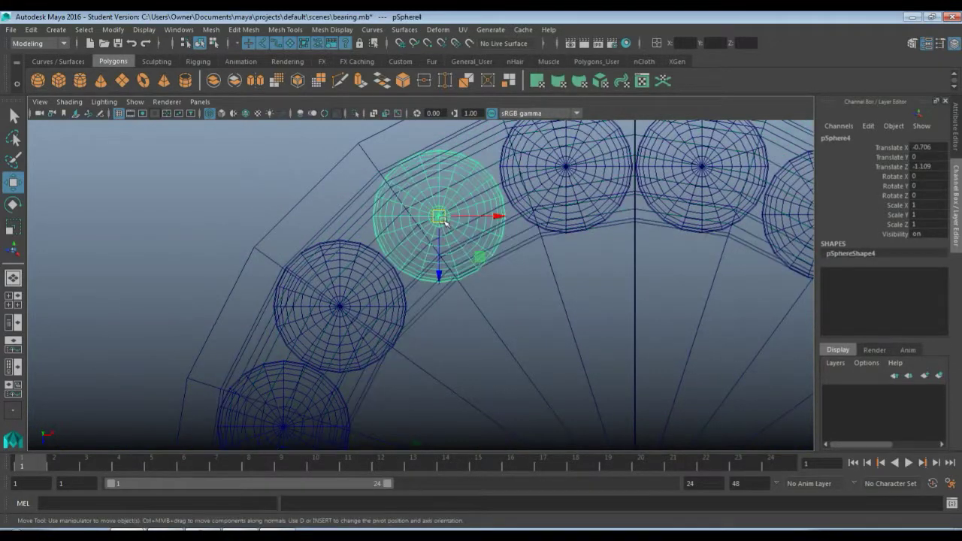
click(441, 217)
mouse_move(425, 260)
middle_down()
mouse_move(418, 289)
mouse_move(464, 176)
middle_up()
mouse_move(410, 280)
alt+middle_down()
mouse_move(425, 233)
mouse_move(432, 240)
alt+middle_up()
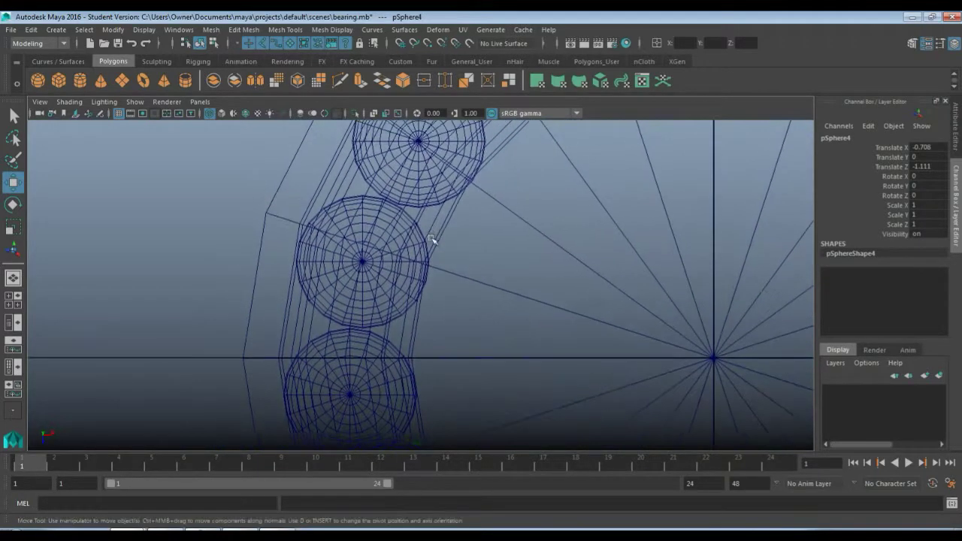
click(375, 276)
drag(364, 262, 362, 261)
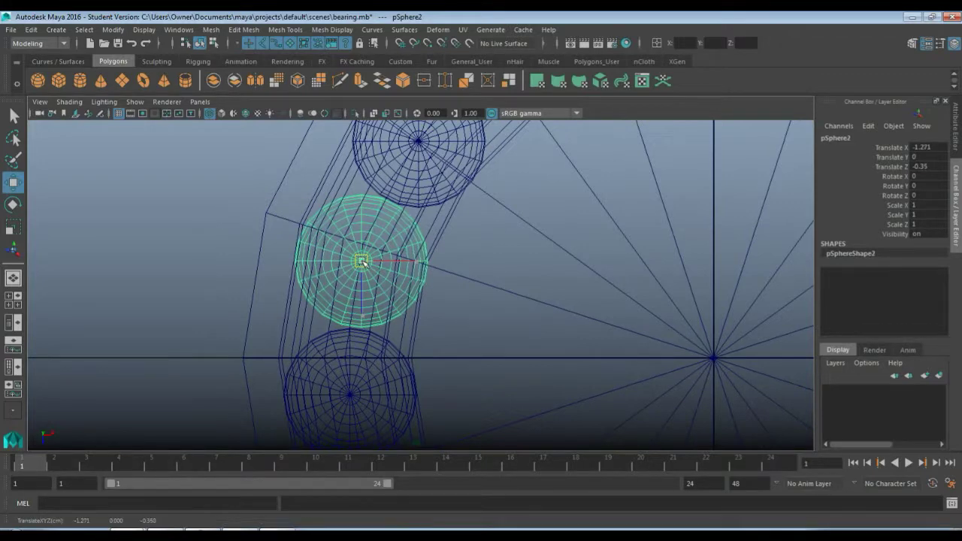
Step: Nudge the second ball below the horizontal axis on the left of the ring inward to center it in the torus
alt+middle_drag(375, 403, 369, 256)
click(359, 250)
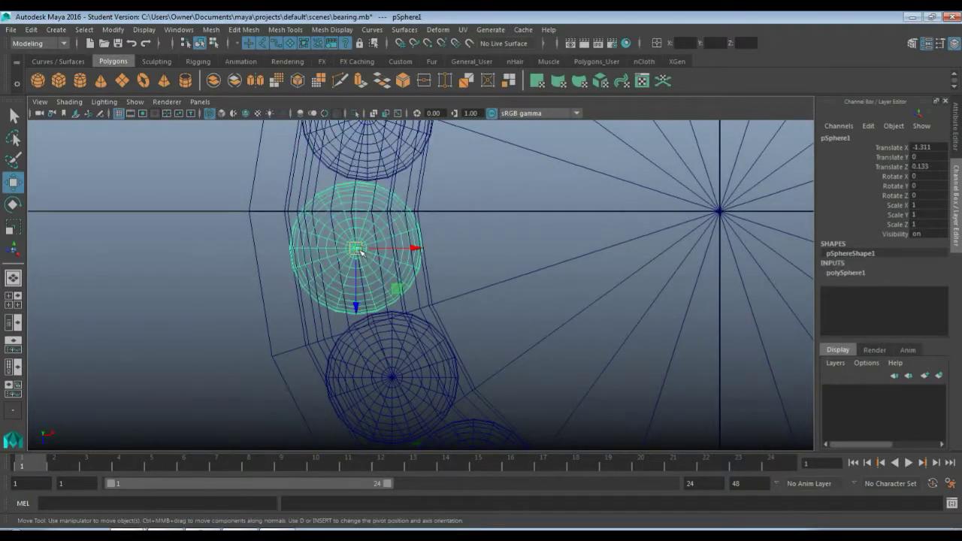
alt+middle_drag(441, 312, 407, 193)
alt+middle_drag(419, 272, 397, 192)
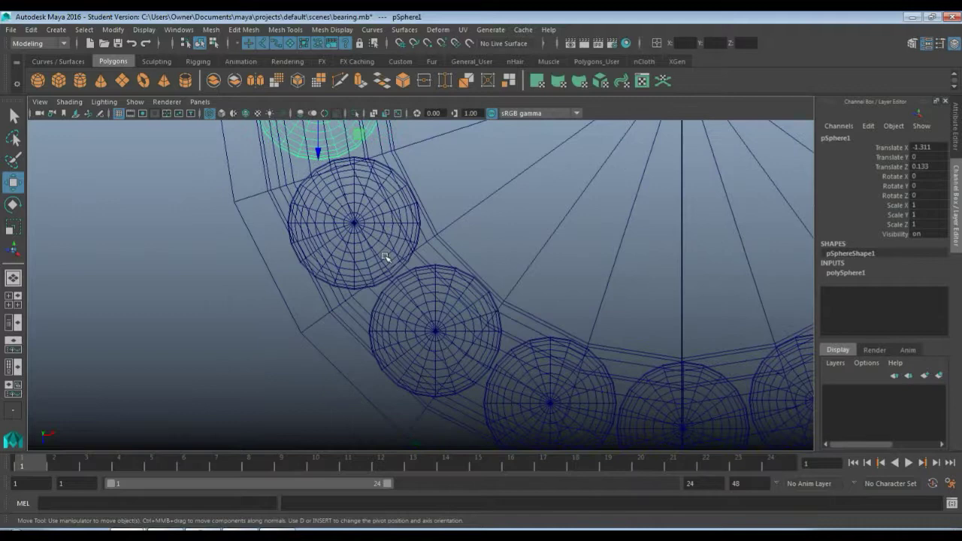
click(344, 230)
drag(352, 218, 361, 219)
Step: Set the torus's section radius to 0.25
click(519, 301)
key(f)
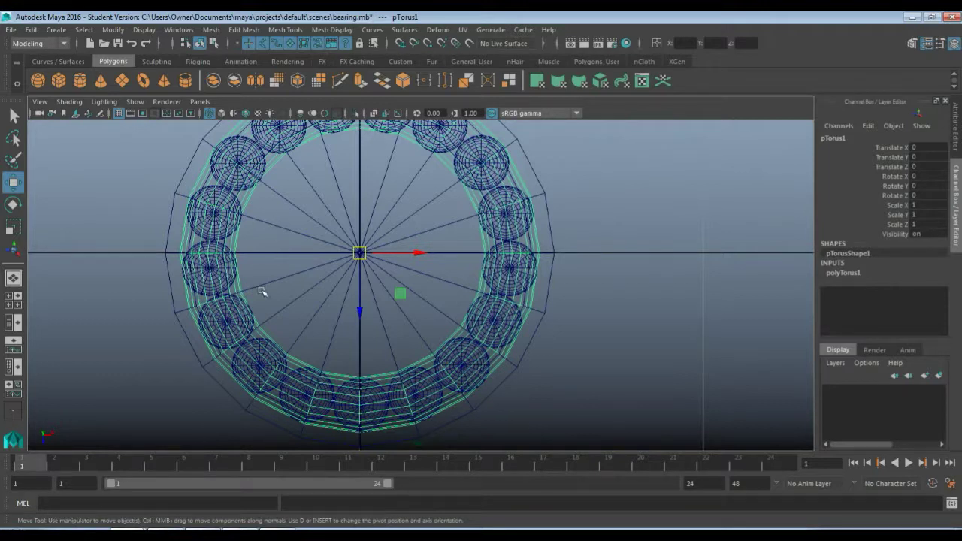
click(845, 273)
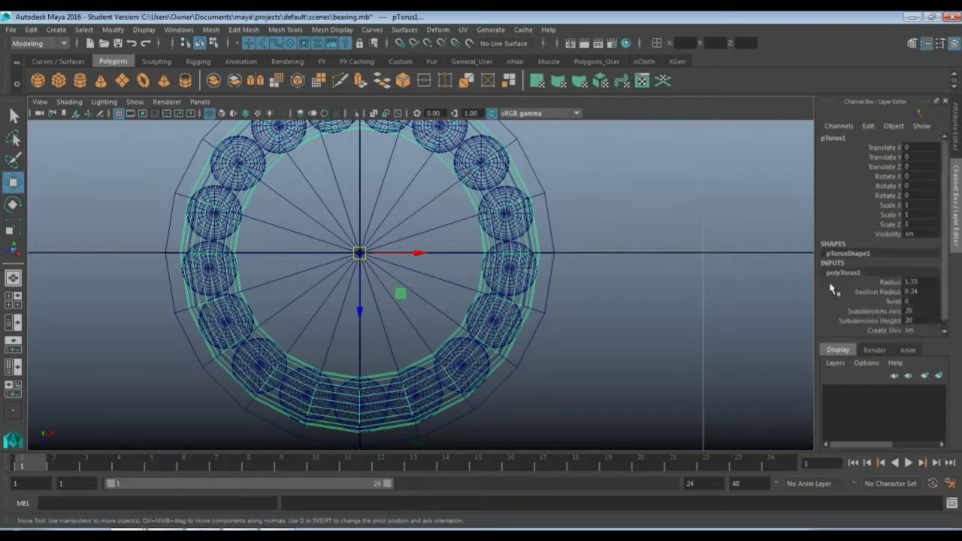
click(911, 282)
key(Tab)
text(0.25)
key(Return)
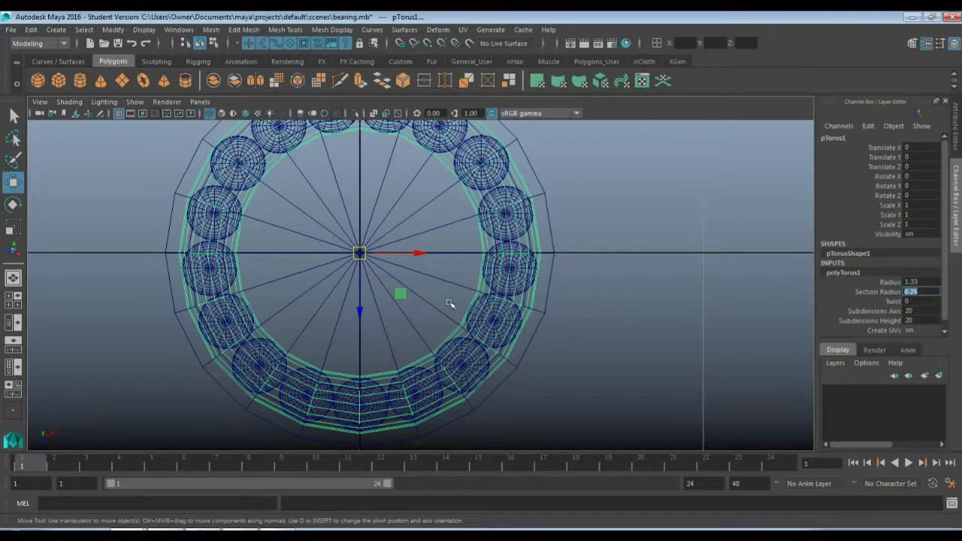
Step: Inspect the torus's fit around the balls in the top view and against the ring and cylinder in the perspective view
scroll(449, 303, up, 4)
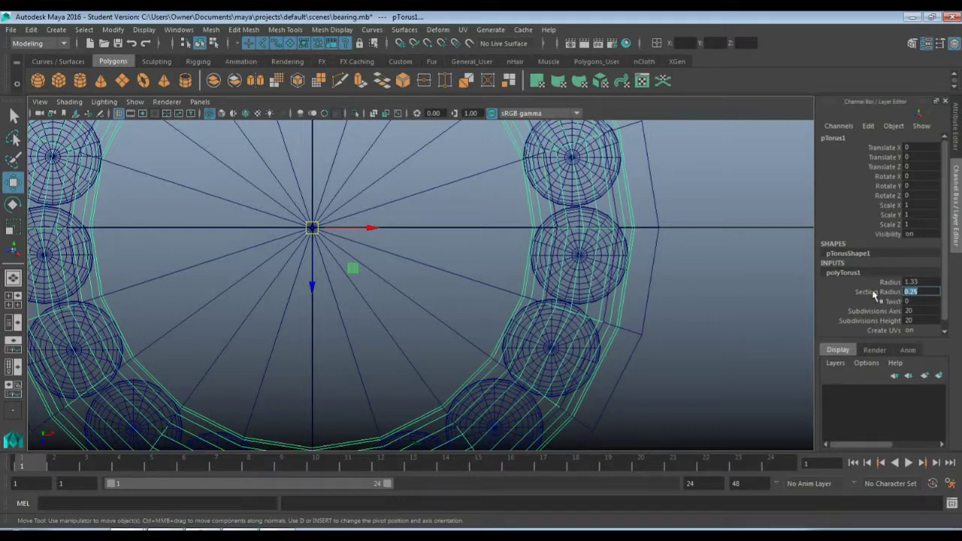
alt+middle_drag(632, 231, 567, 300)
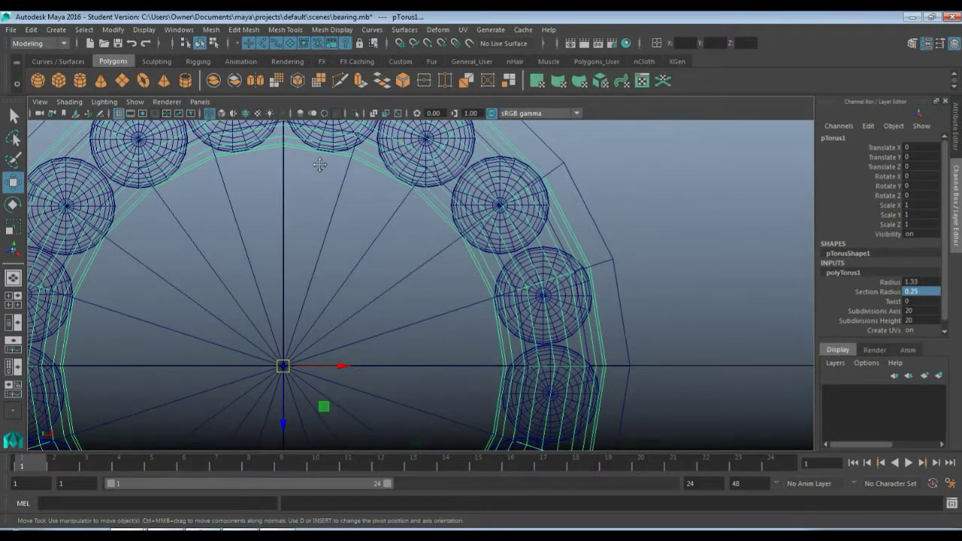
alt+middle_drag(319, 162, 581, 215)
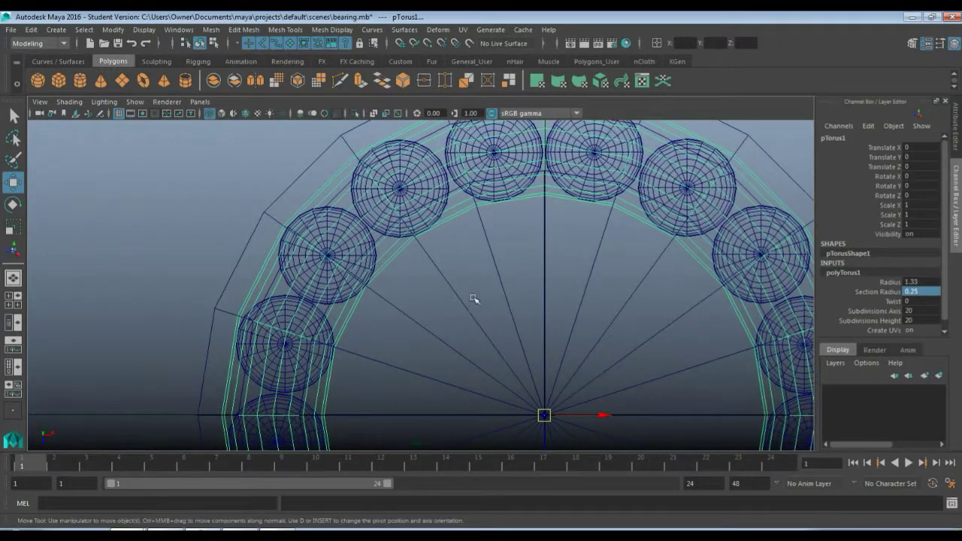
scroll(462, 287, down, 5)
key(space)
key(space)
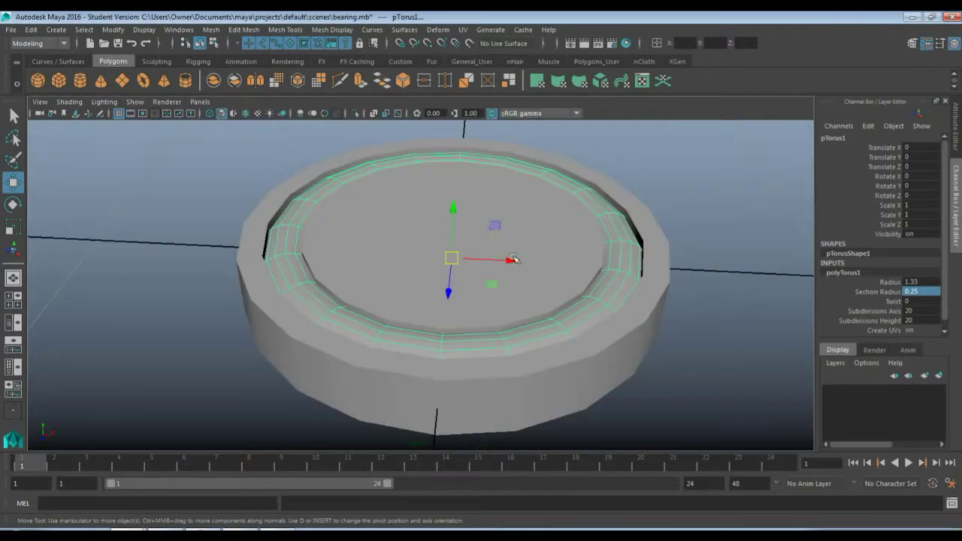
alt+drag(461, 334, 432, 315)
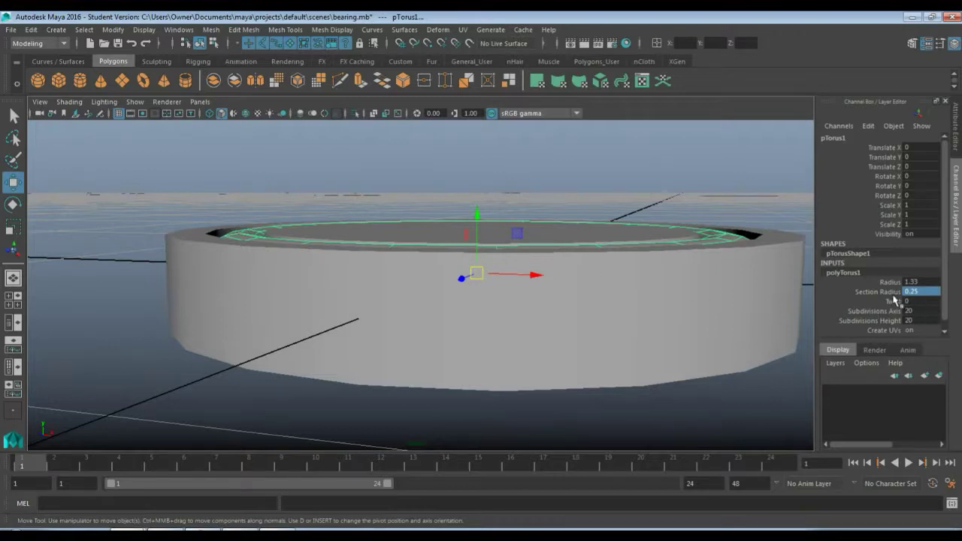
alt+drag(279, 265, 342, 277)
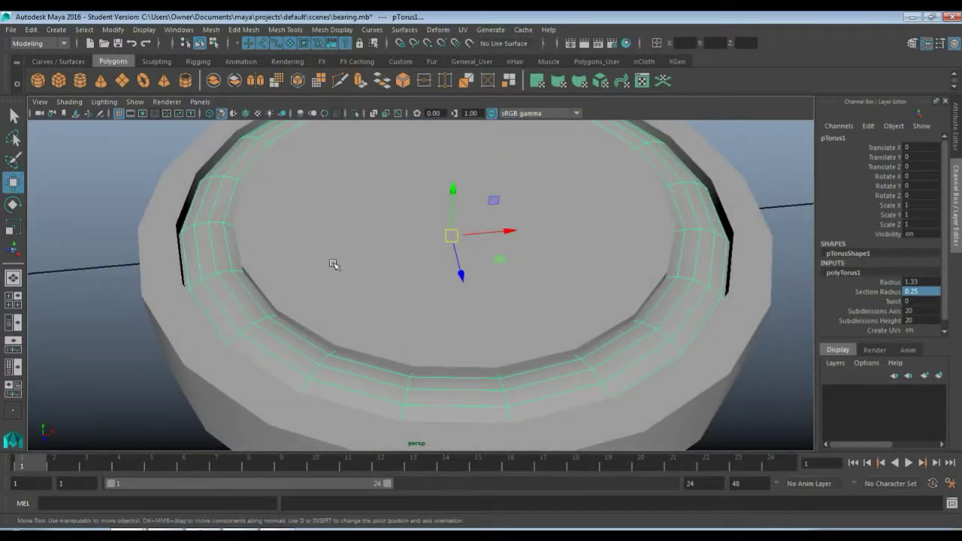
scroll(338, 296, down, 2)
scroll(340, 298, down, 5)
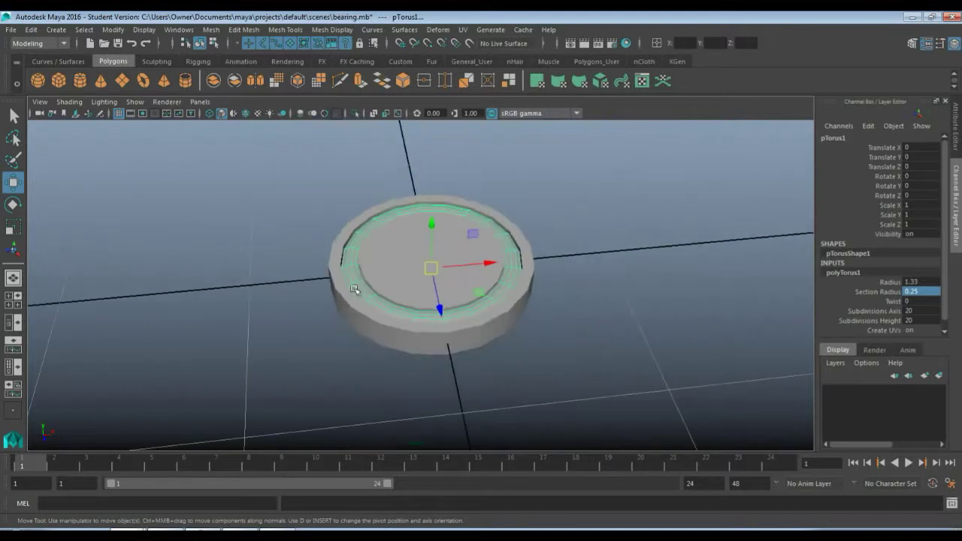
Step: Select the combined ring-and-cylinder body, then add the torus to the selection
click(374, 267)
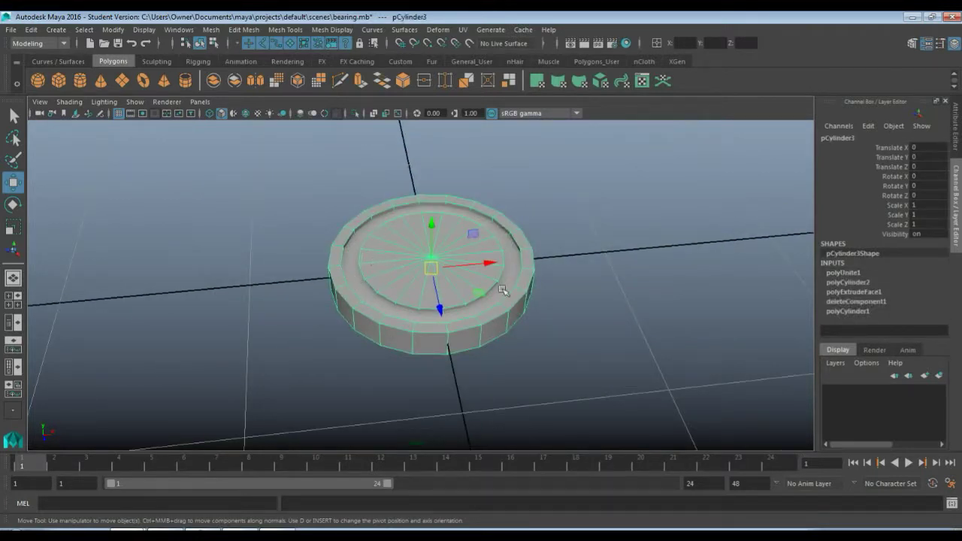
shift+click(353, 279)
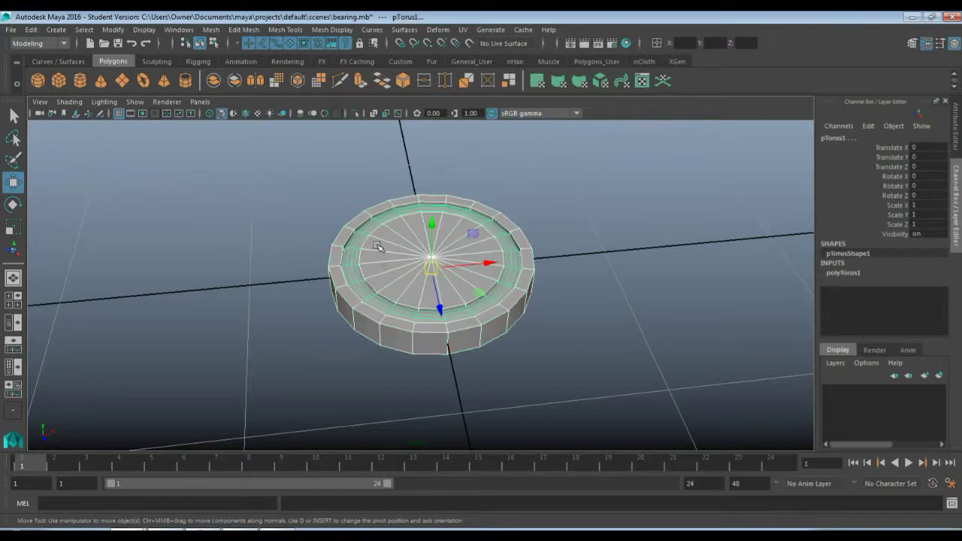
click(294, 285)
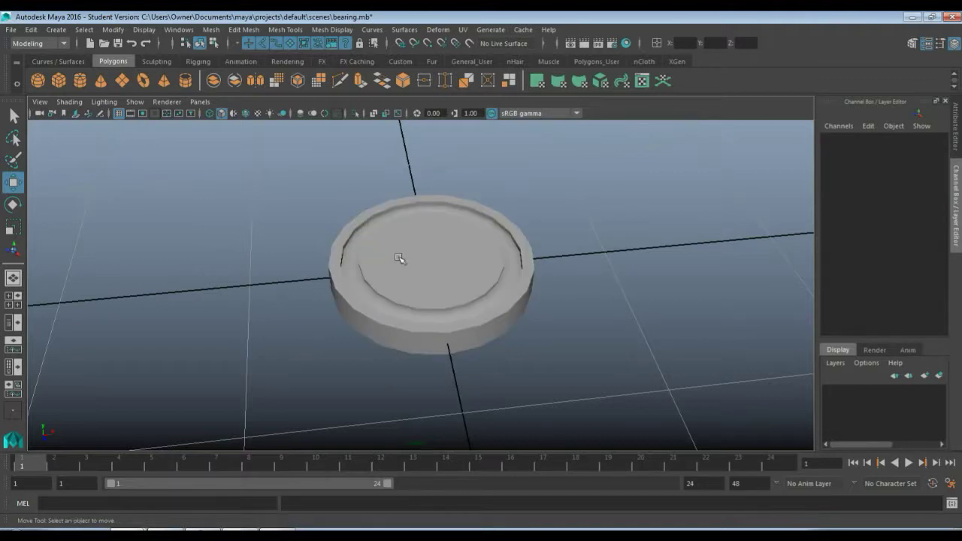
click(400, 259)
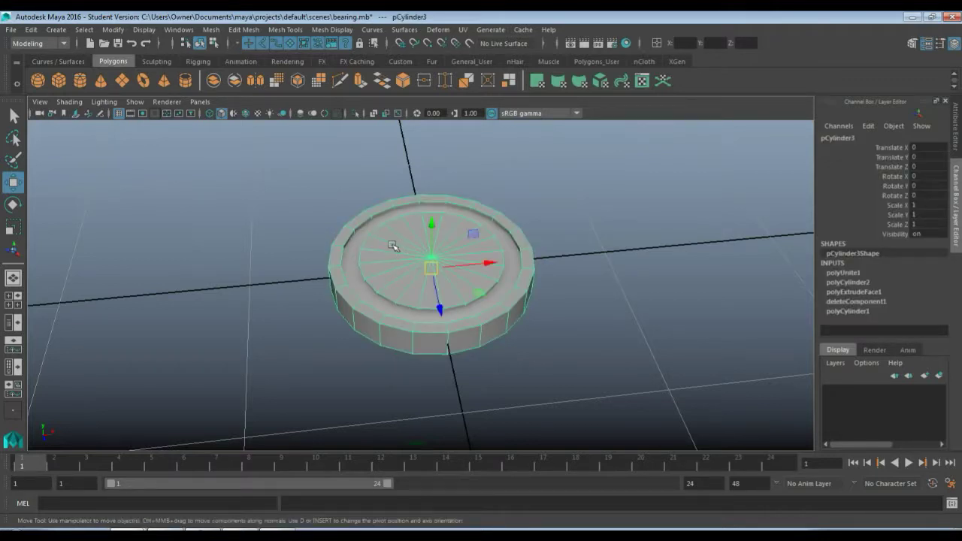
click(354, 271)
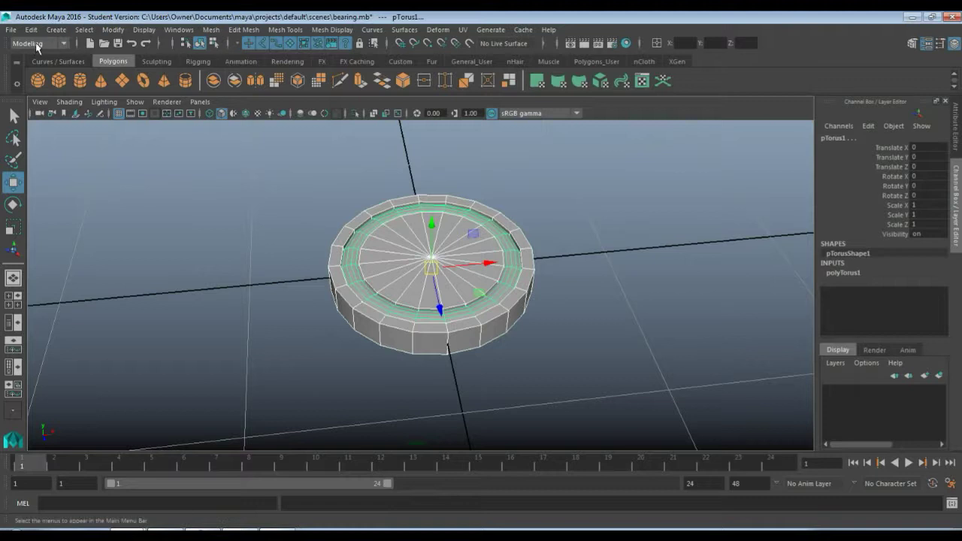
Step: Subtract the torus from the combined ring-and-cylinder body with a Boolean Difference in the Modeling menu set
click(62, 44)
click(46, 57)
click(211, 30)
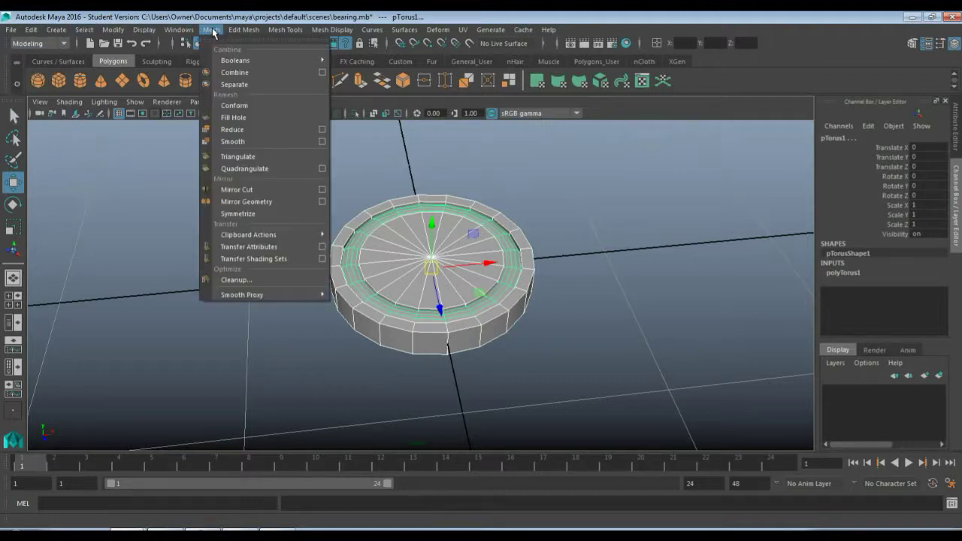
mouse_move(235, 61)
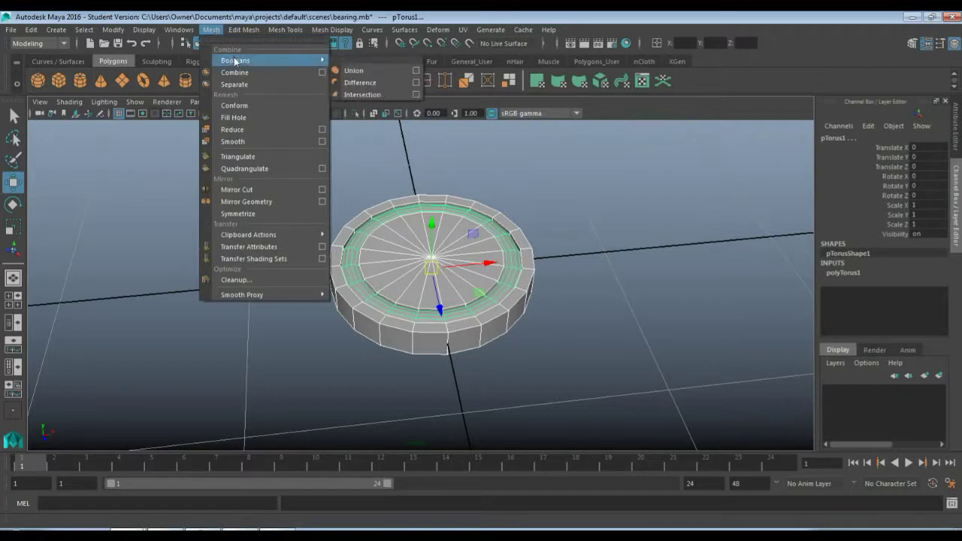
click(377, 81)
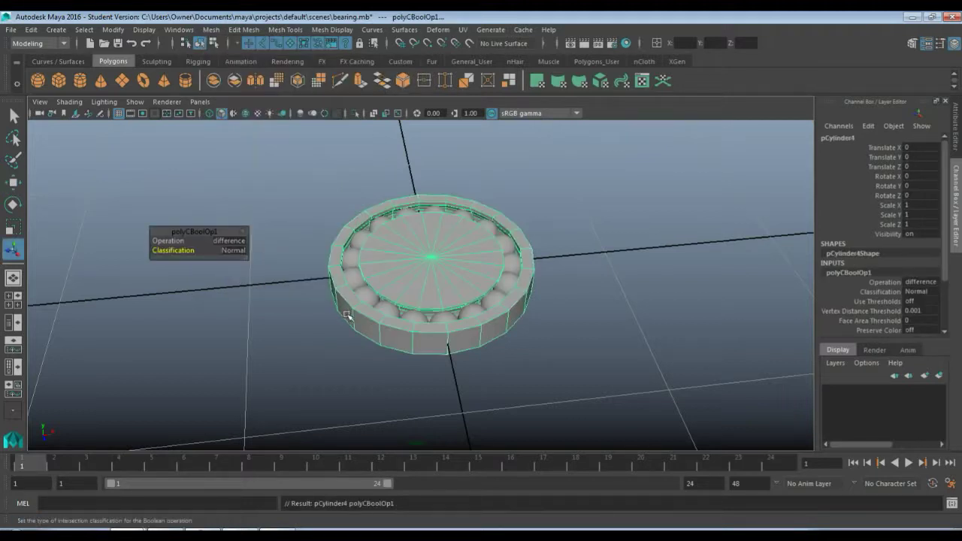
Step: Inspect the groove cut around the balls from above and below the bearing
scroll(346, 314, up, 10)
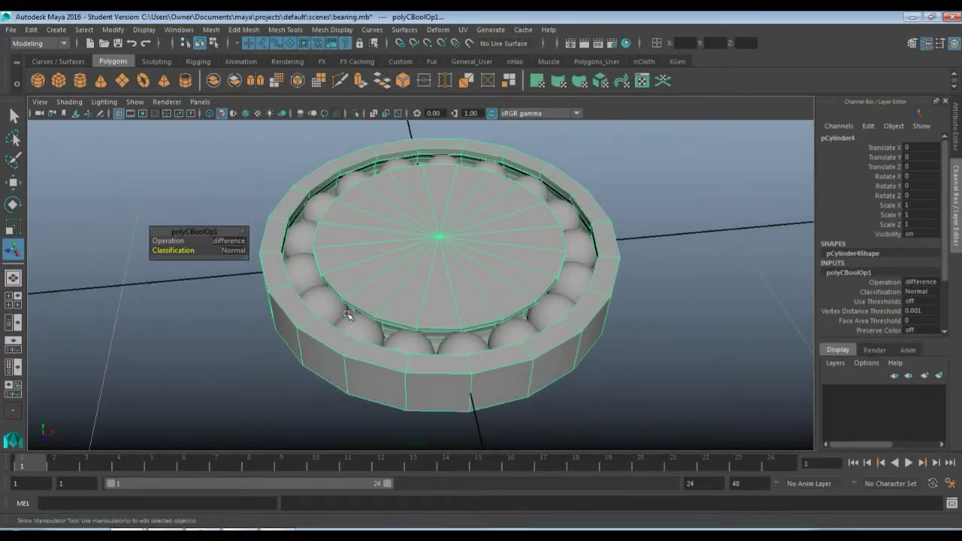
alt+drag(350, 343, 425, 234)
scroll(353, 256, down, 10)
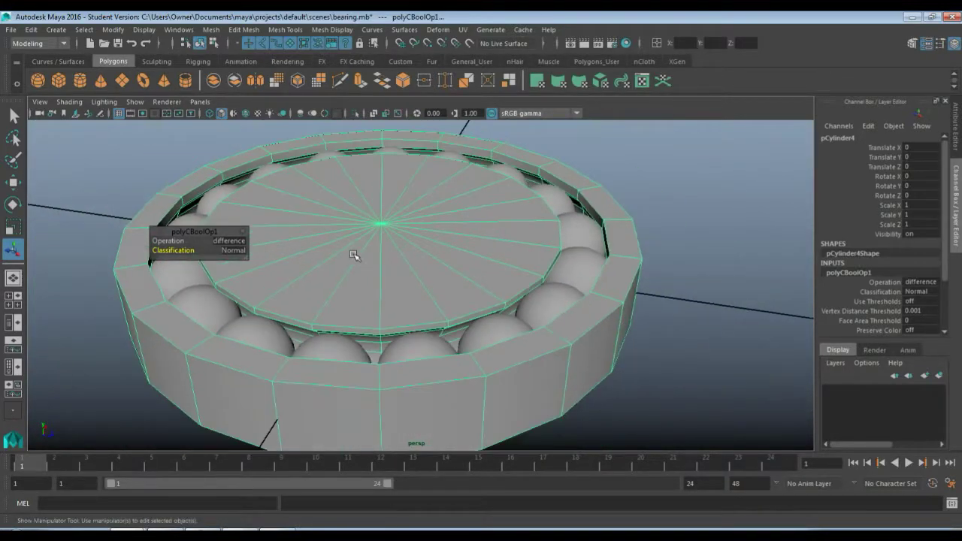
click(560, 200)
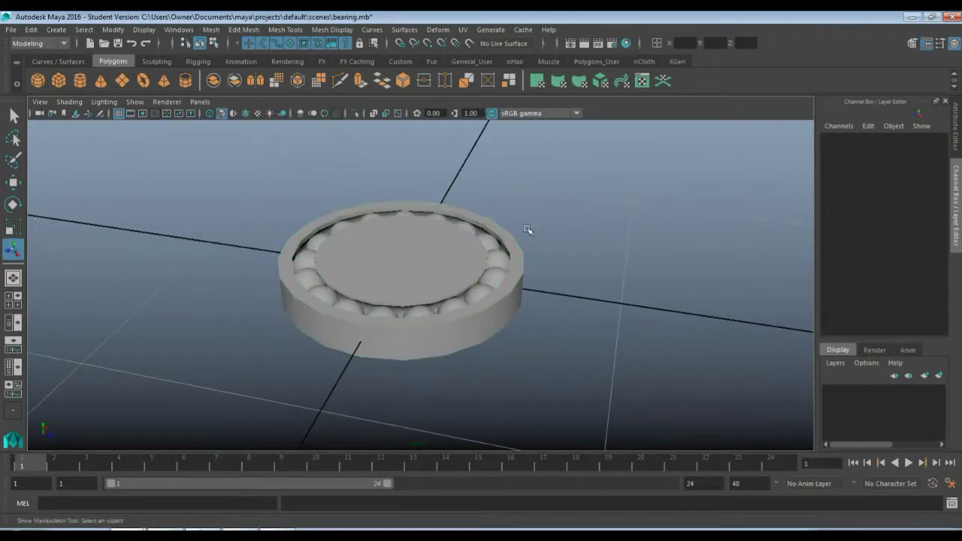
click(399, 285)
alt+drag(211, 248, 348, 327)
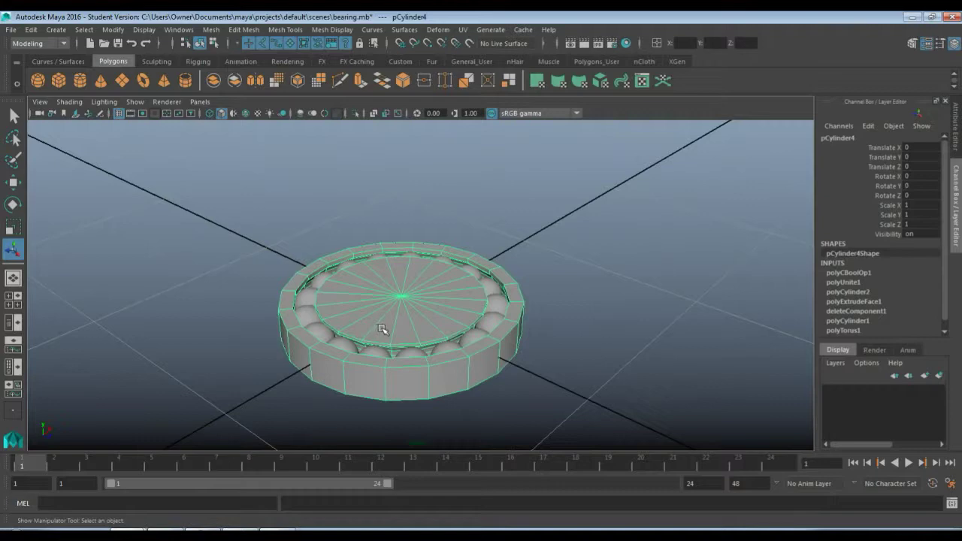
scroll(421, 367, up, 3)
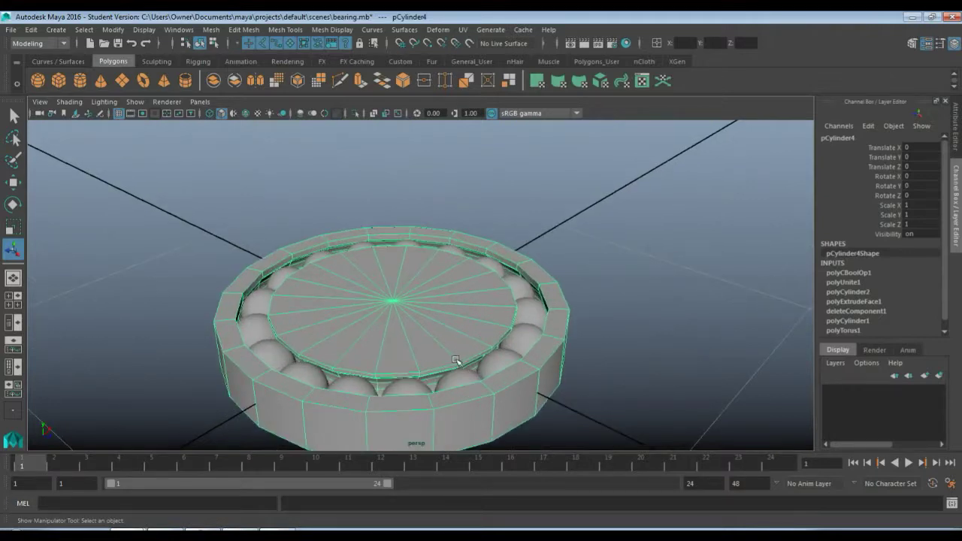
alt+drag(456, 361, 462, 311)
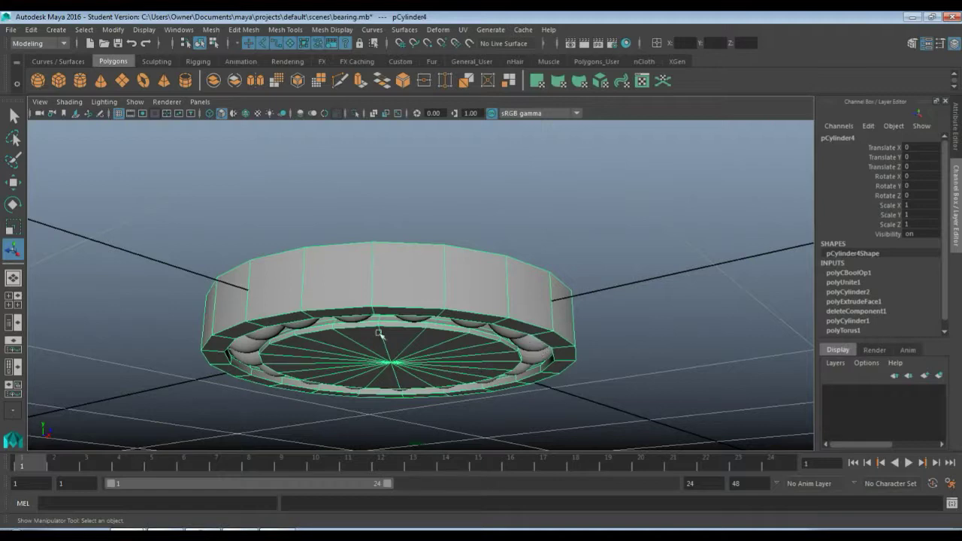
alt+drag(377, 331, 372, 308)
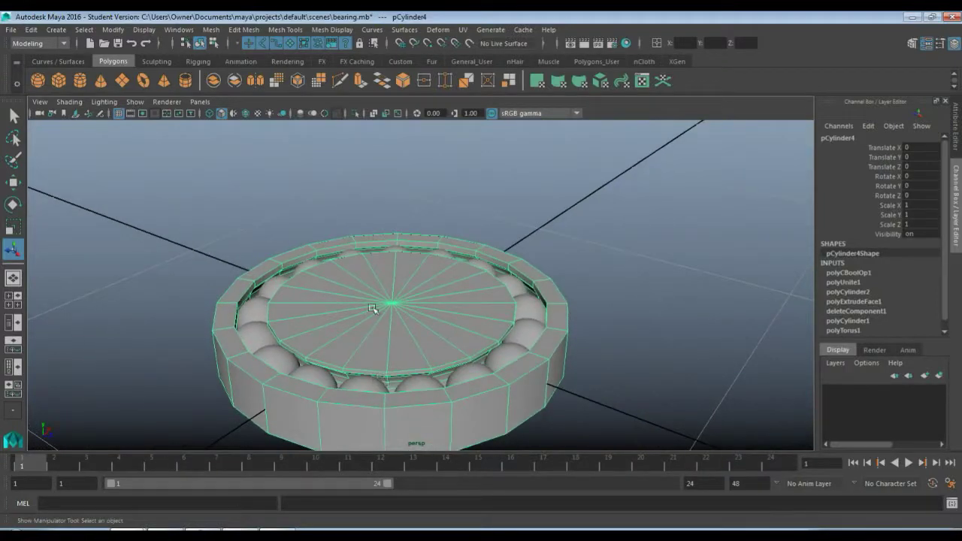
alt+right_drag(411, 342, 414, 285)
alt+middle_drag(416, 324, 407, 280)
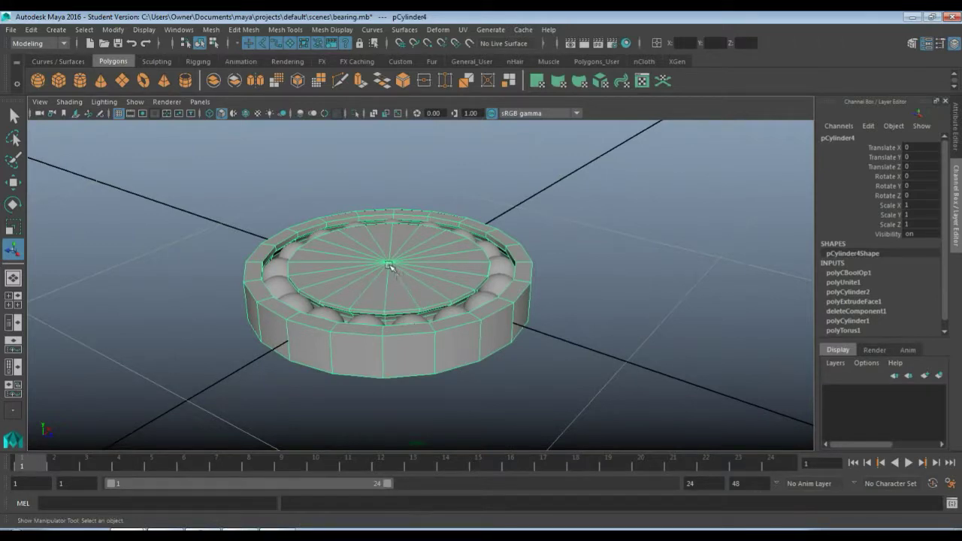
alt+drag(373, 310, 346, 294)
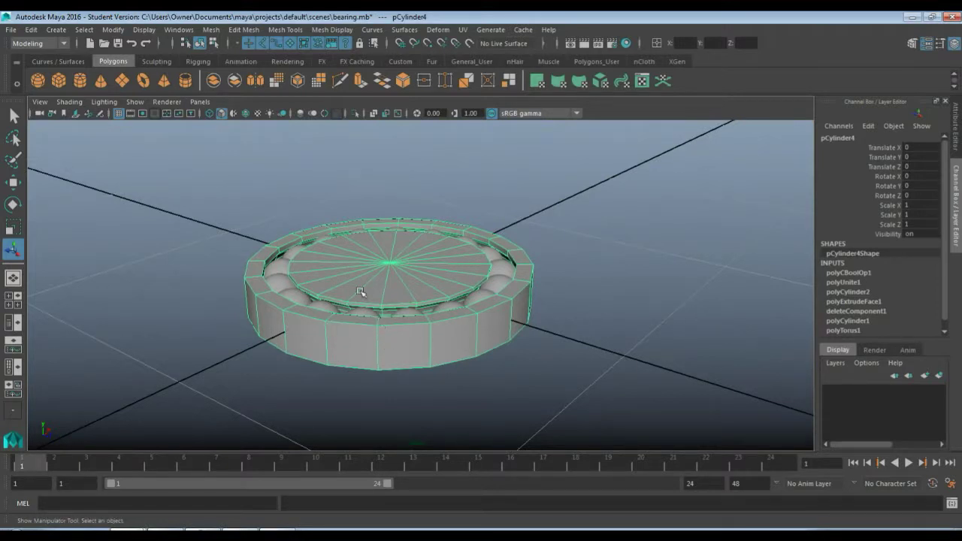
Step: Select four pairs of adjacent faces on the ring's outer wall, one pair centered on each horizontal axis direction
key(F11)
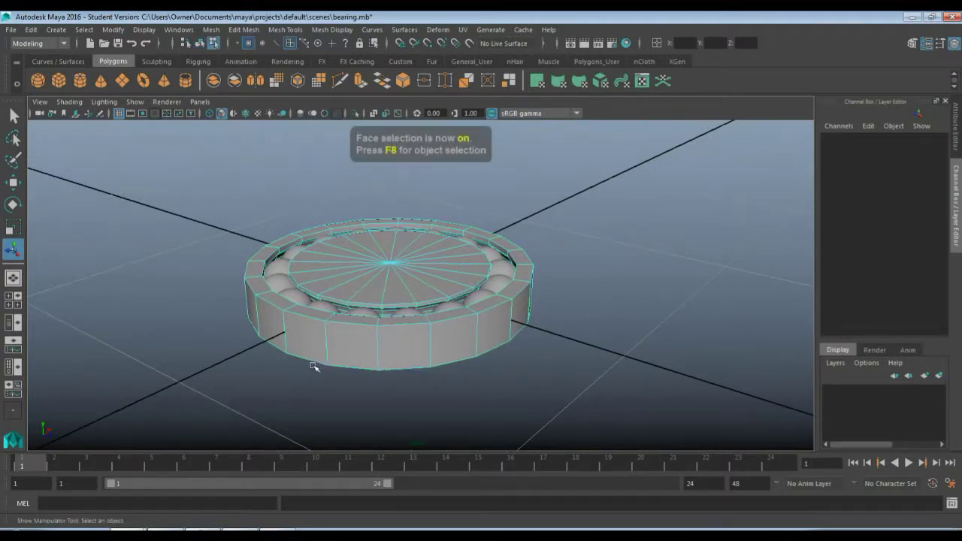
alt+drag(192, 331, 290, 343)
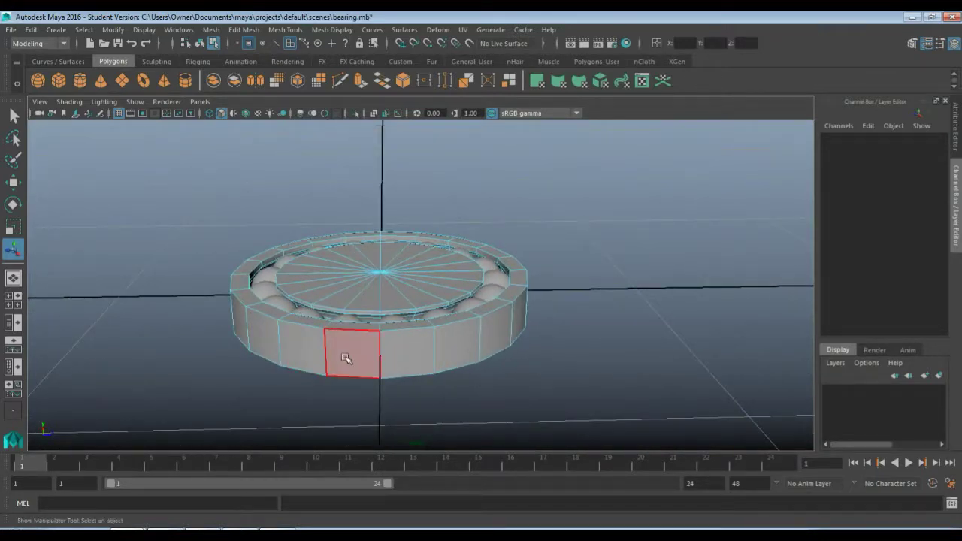
click(313, 348)
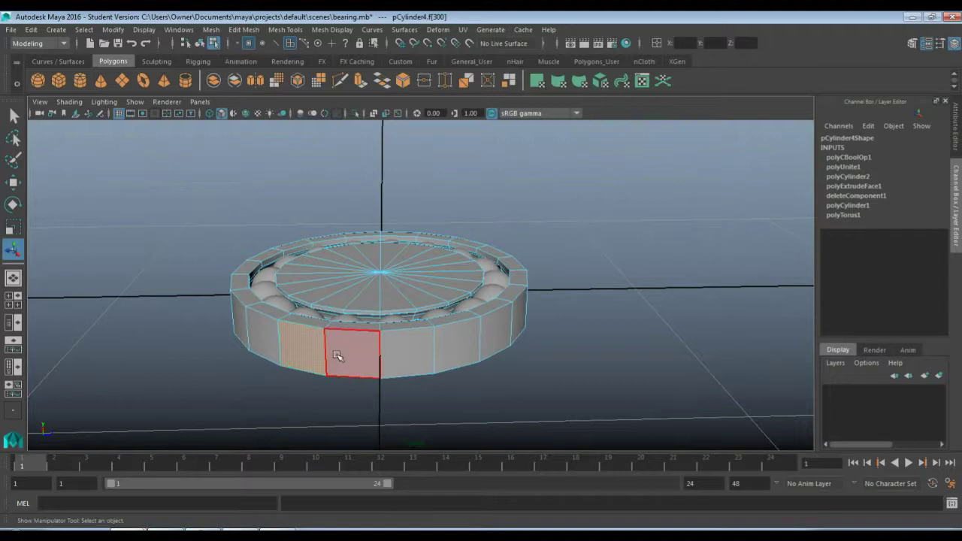
click(338, 356)
shift+click(406, 363)
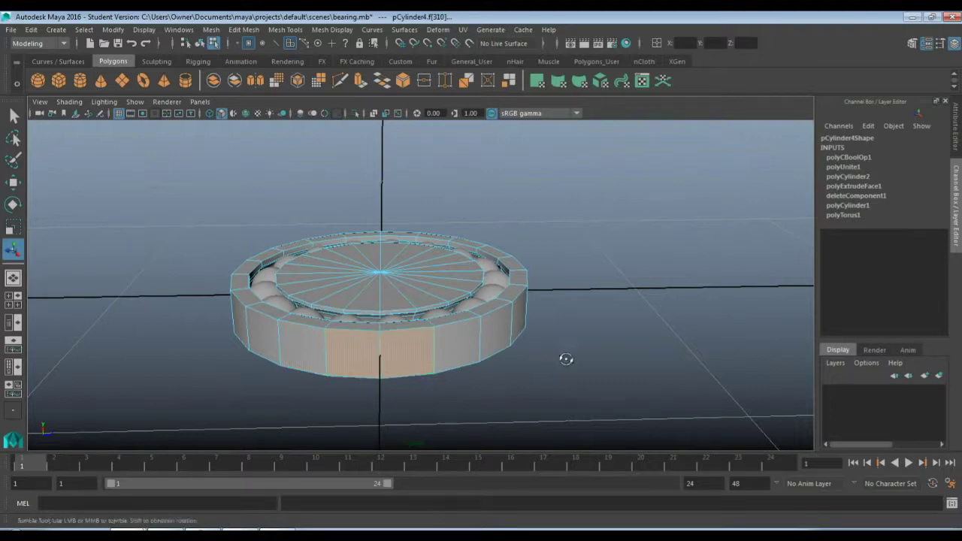
alt+drag(565, 359, 392, 399)
shift+click(416, 340)
shift+click(442, 338)
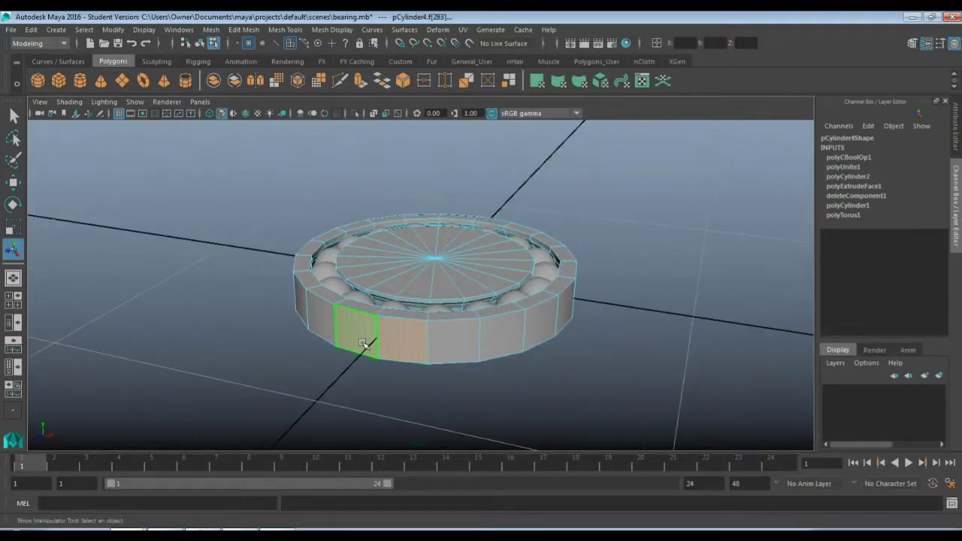
shift+click(418, 323)
alt+drag(560, 379, 477, 369)
shift+click(478, 344)
alt+drag(664, 360, 496, 369)
shift+click(443, 345)
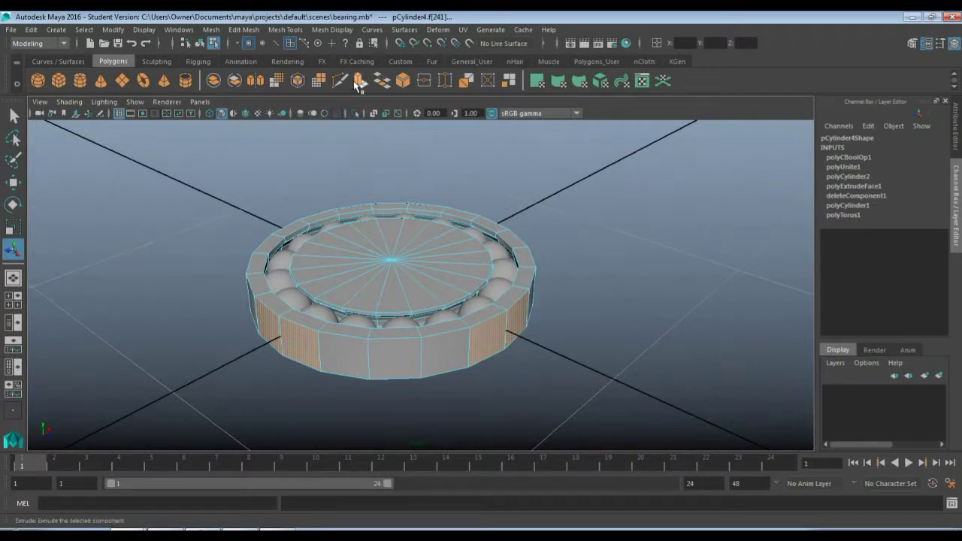
Step: Extrude the four face pairs outward with a Local Translate Z of about 0.746 and scale their ends down vertically to taper the arms
key(ctrl+e)
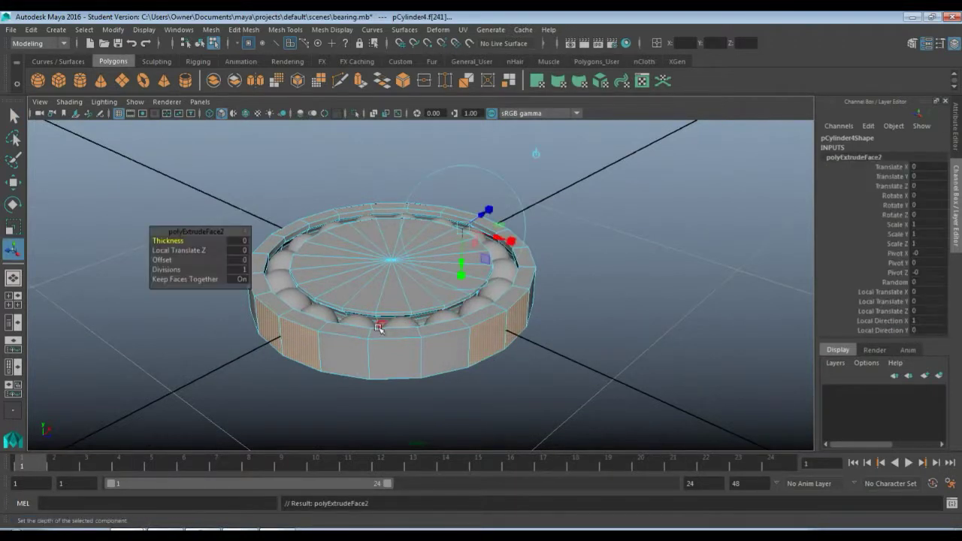
drag(481, 218, 489, 263)
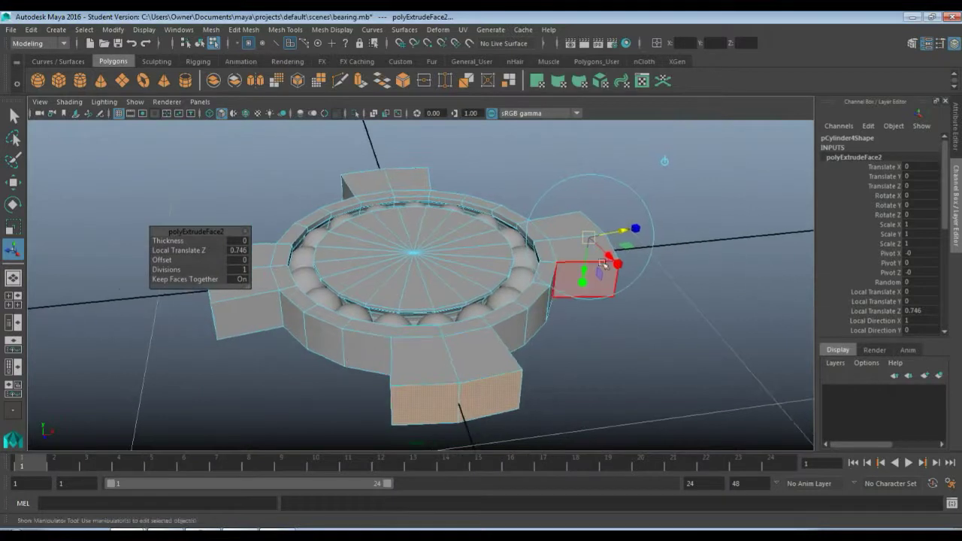
click(636, 229)
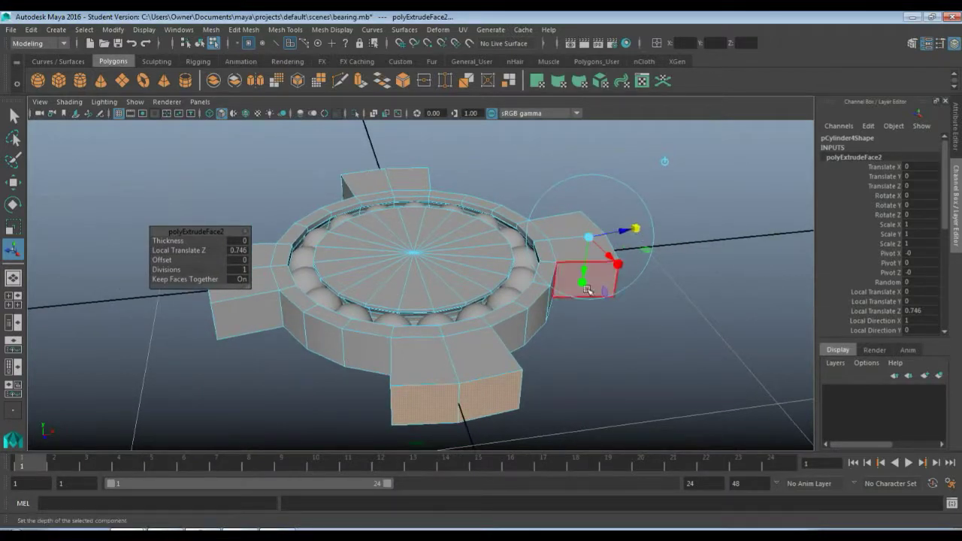
drag(583, 283, 585, 256)
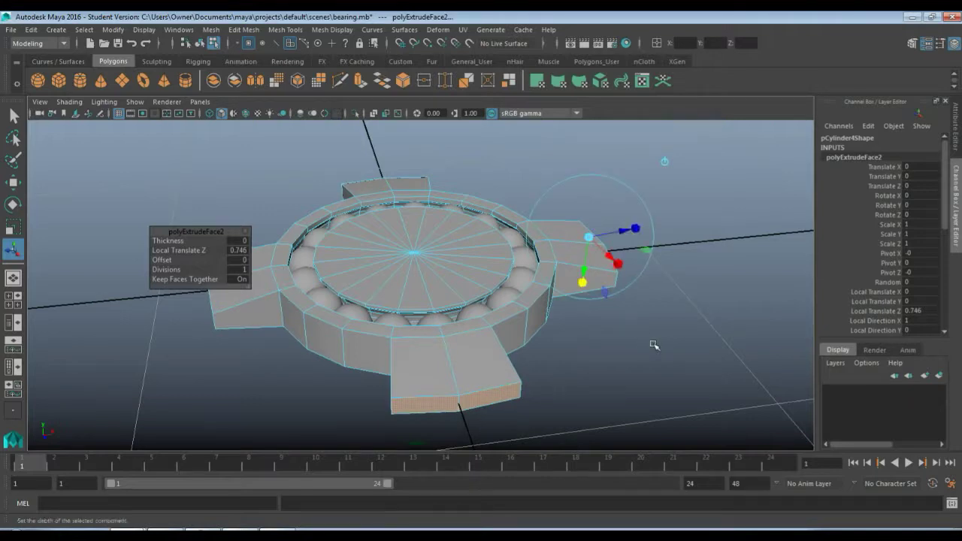
alt+drag(655, 344, 485, 373)
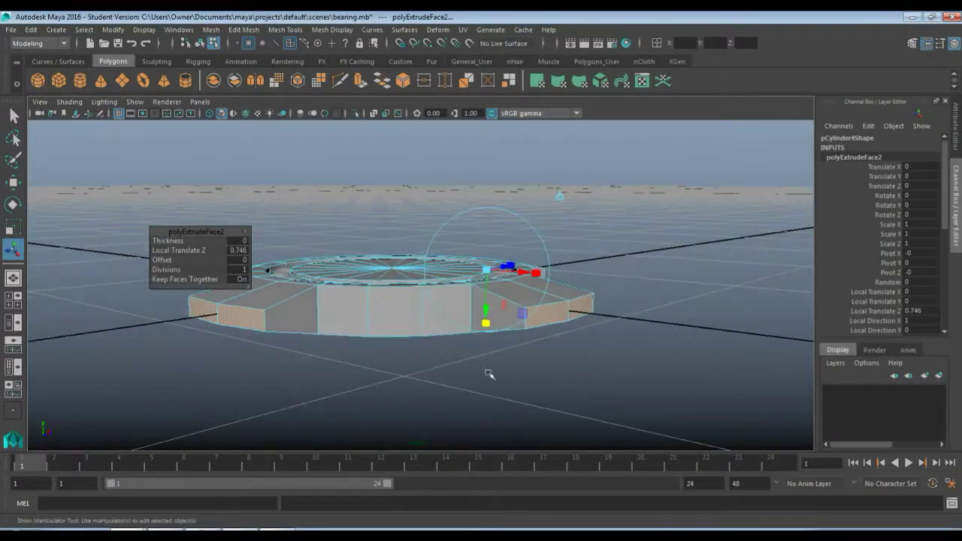
alt+drag(329, 368, 332, 396)
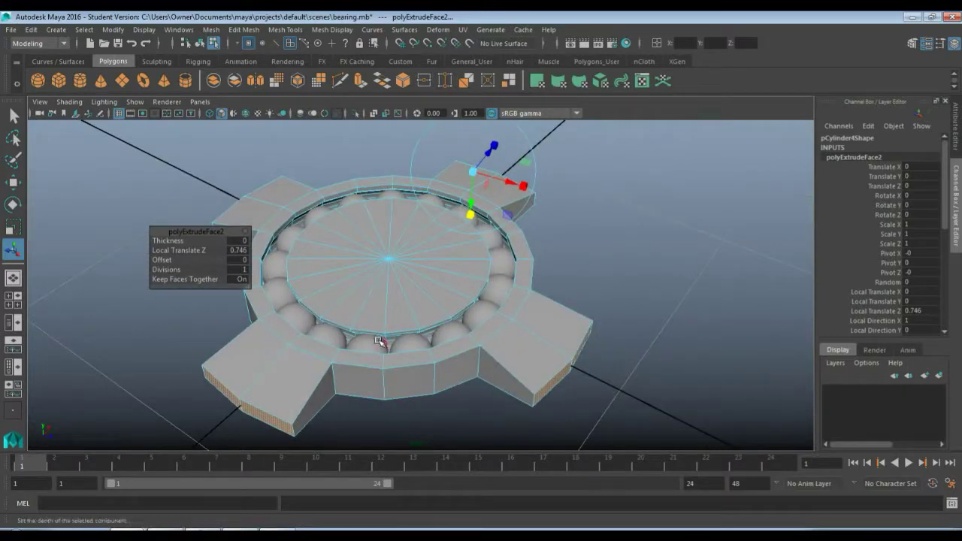
scroll(383, 343, down, 2)
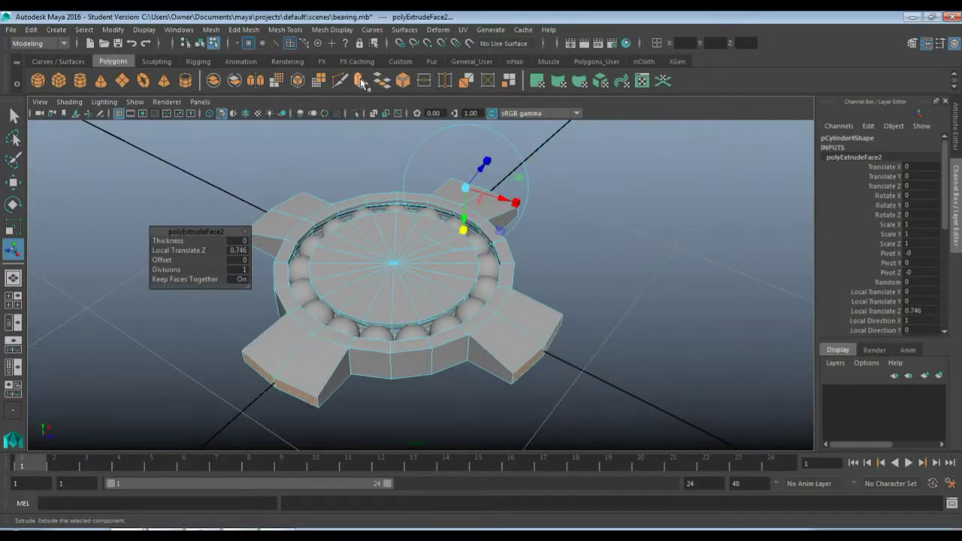
Step: Extrude the four arm ends further outward with a Local Translate Z of about 0.691 and scale the end faces wider to flare them
click(361, 80)
alt+drag(641, 226, 601, 264)
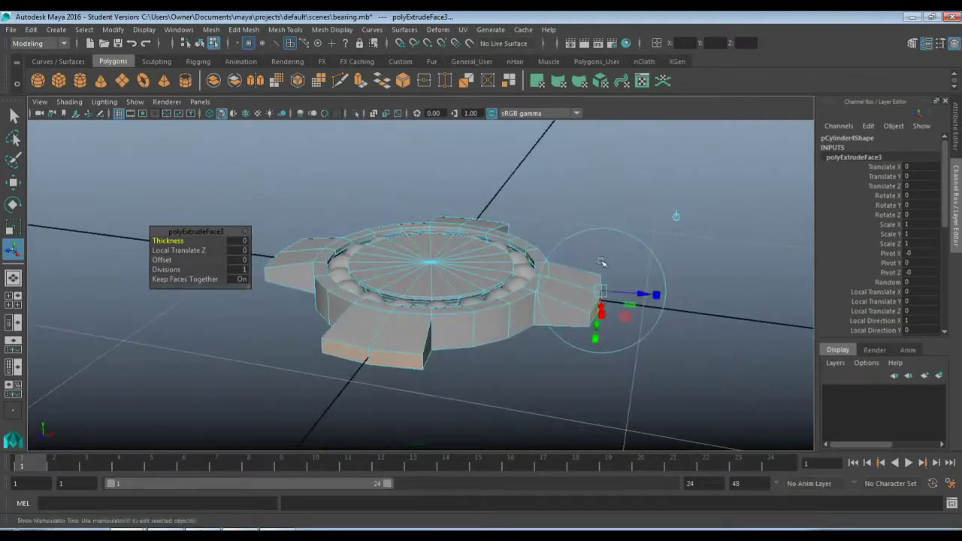
drag(639, 296, 688, 298)
alt+drag(571, 330, 503, 387)
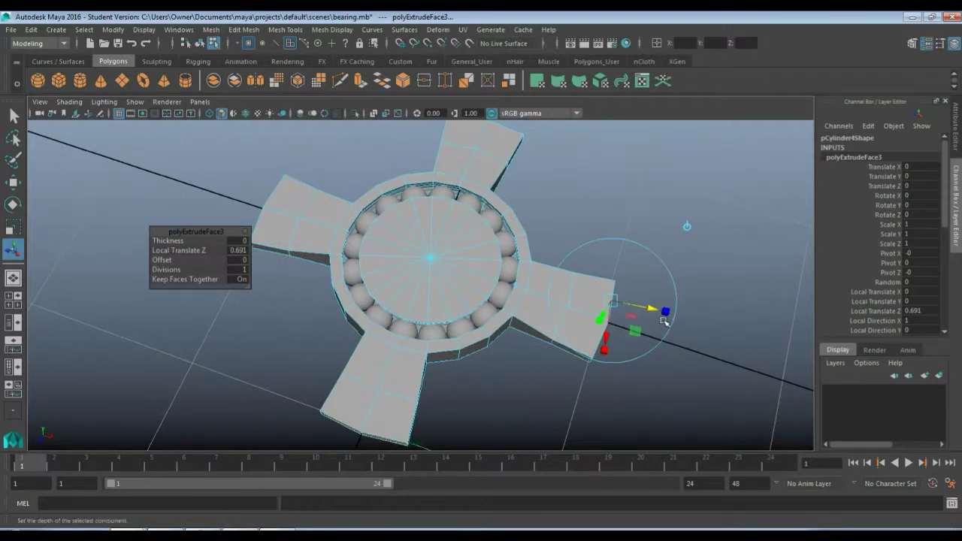
click(607, 348)
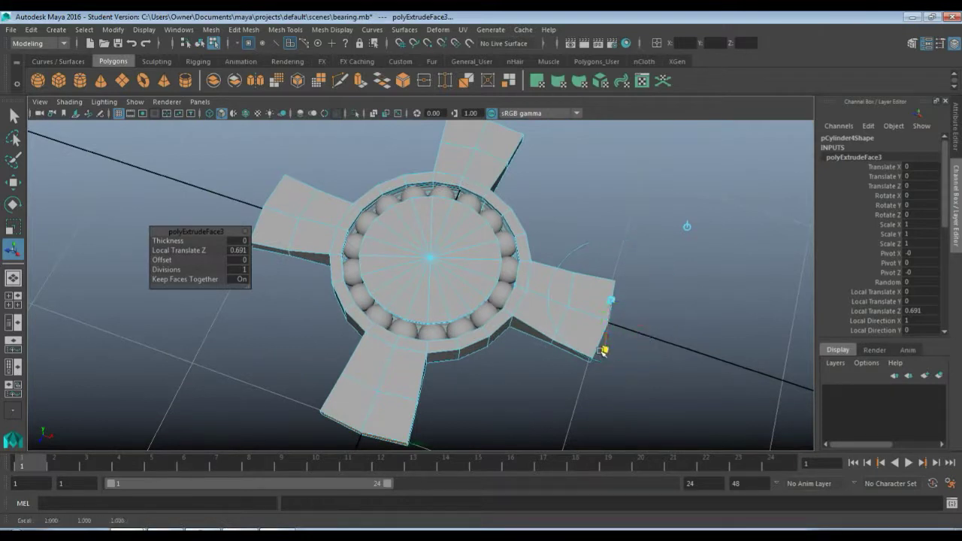
drag(600, 354, 593, 376)
mouse_move(674, 373)
alt+mouse_down()
mouse_move(652, 308)
mouse_move(654, 376)
mouse_move(668, 318)
mouse_move(678, 358)
alt+mouse_up()
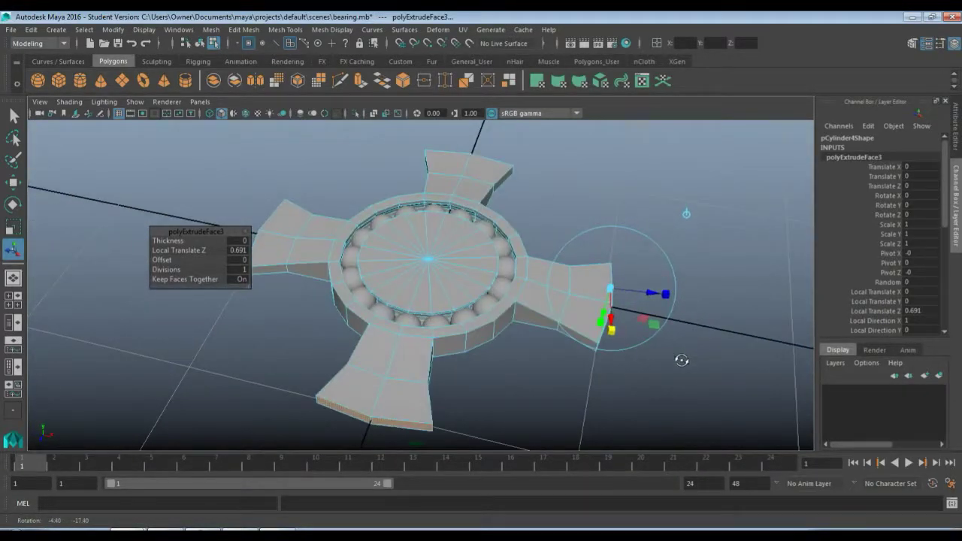
Step: Extrude the flared arm ends outward with a Local Translate Z of about 0.825 and scale the end faces narrower
click(361, 81)
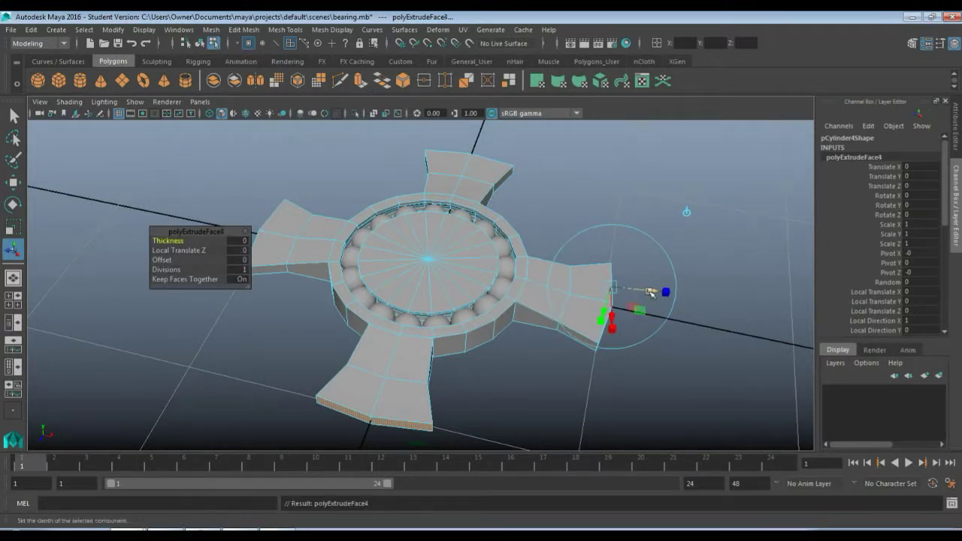
drag(651, 293, 699, 294)
alt+drag(595, 350, 635, 358)
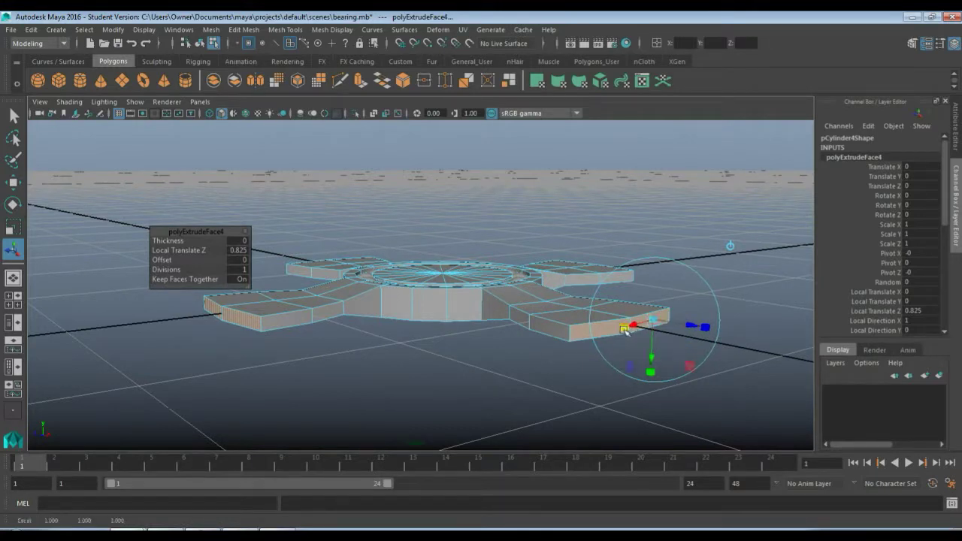
alt+drag(623, 323, 600, 326)
alt+drag(500, 336, 367, 380)
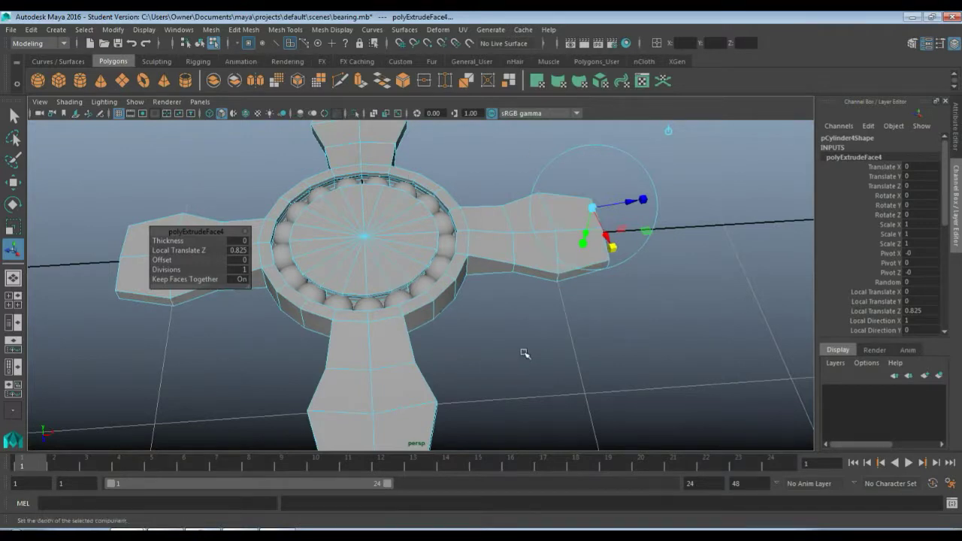
mouse_move(522, 354)
alt+mouse_down()
mouse_move(522, 320)
mouse_move(507, 354)
alt+mouse_up()
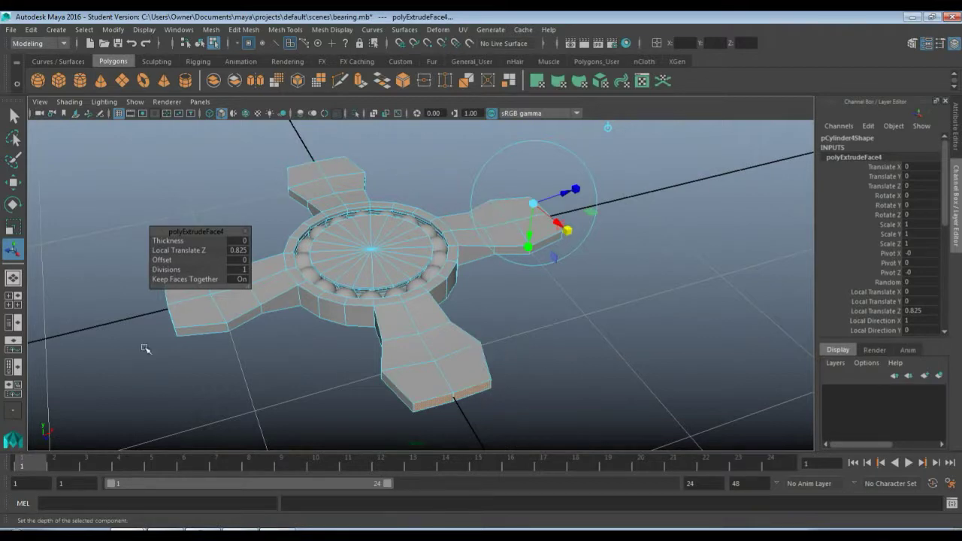
alt+drag(610, 363, 636, 226)
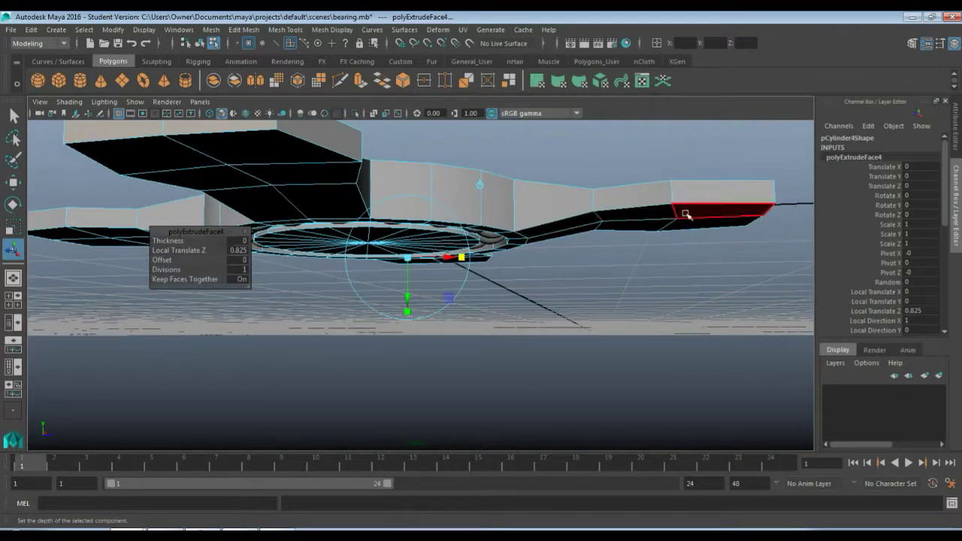
alt+drag(644, 232, 530, 312)
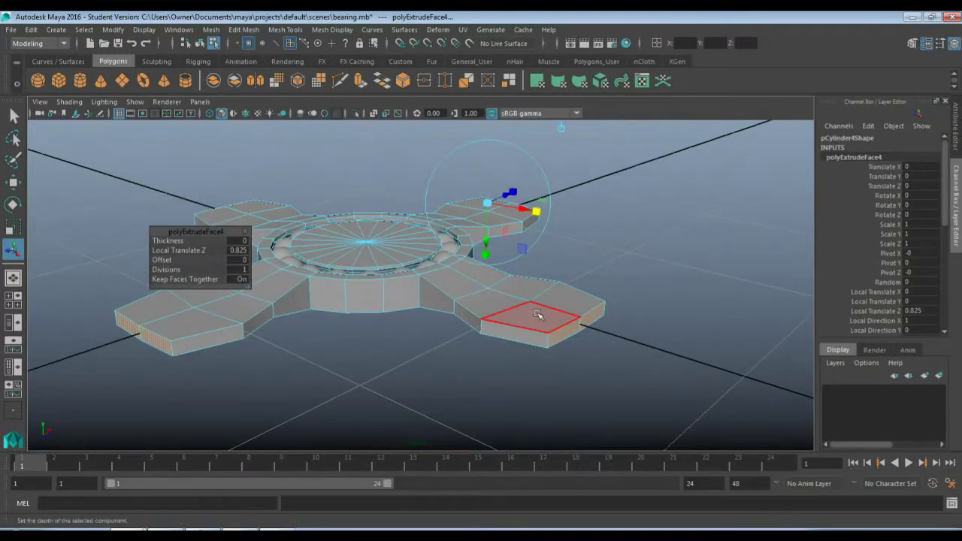
Step: In the top view, scale the middle end vertices of the two X-axis arms slightly outward along X to point their tips
right_drag(539, 315, 594, 203)
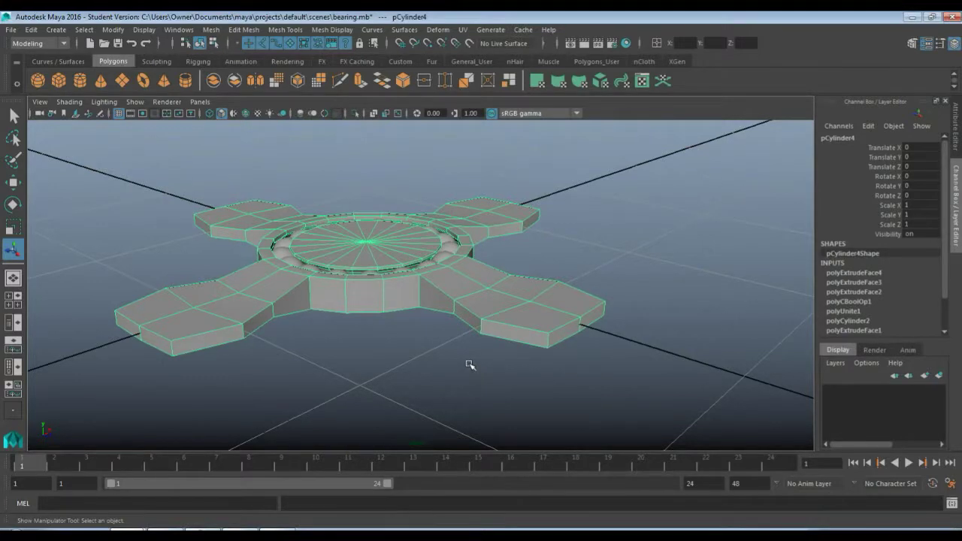
key(space)
key(space)
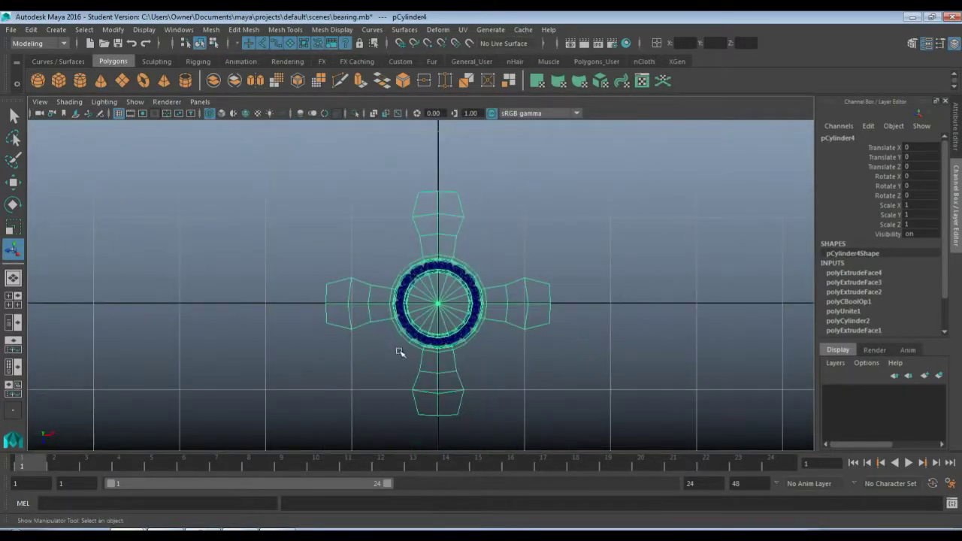
alt+middle_drag(399, 352, 364, 316)
scroll(372, 323, up, 1)
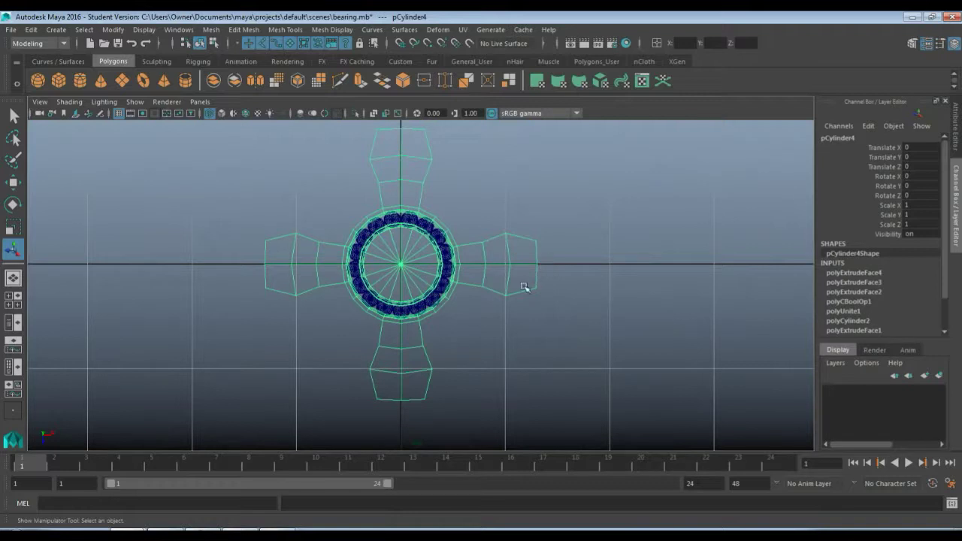
key(F9)
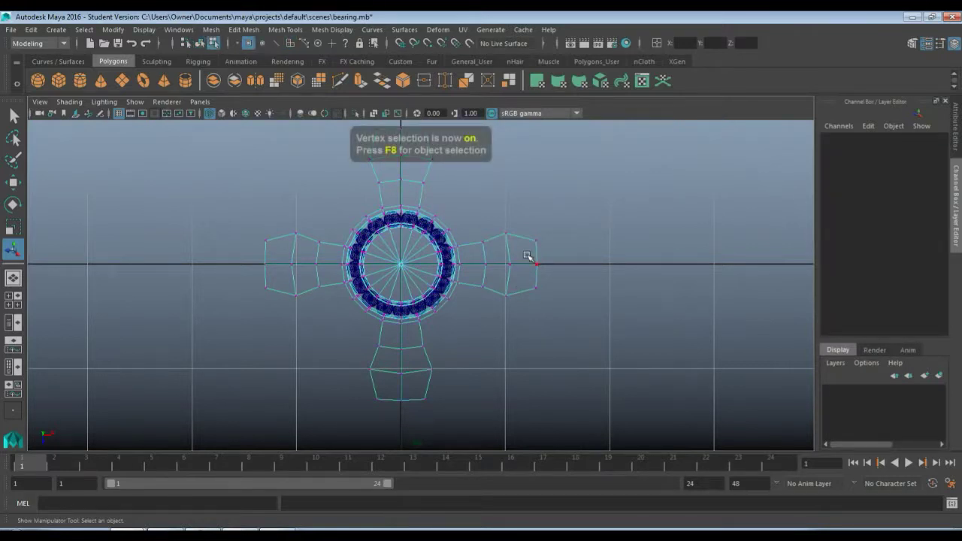
click(537, 263)
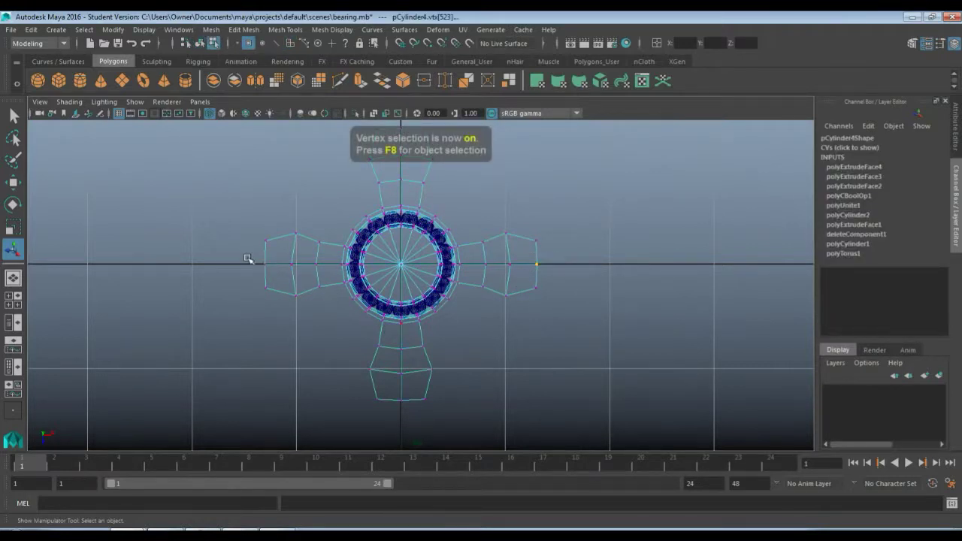
shift+drag(246, 257, 282, 293)
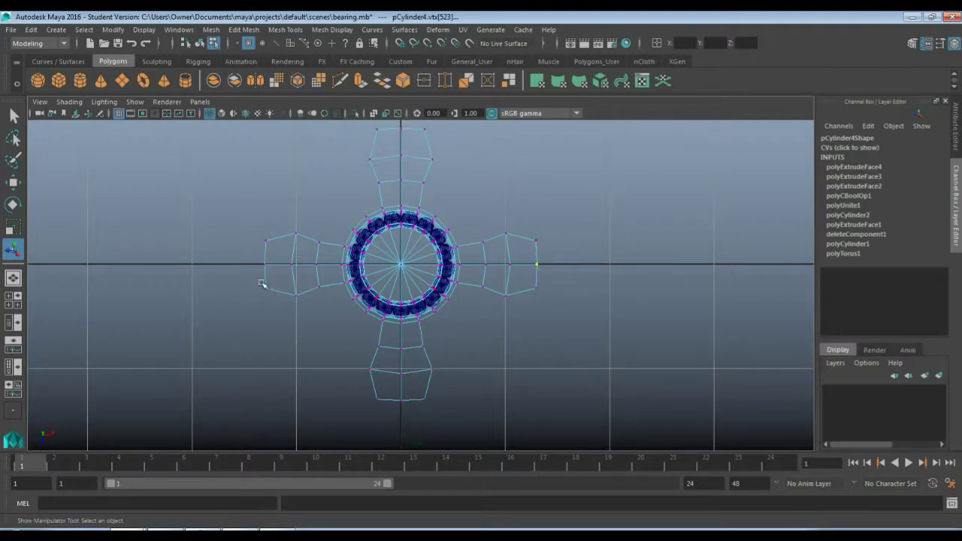
drag(248, 257, 272, 276)
key(r)
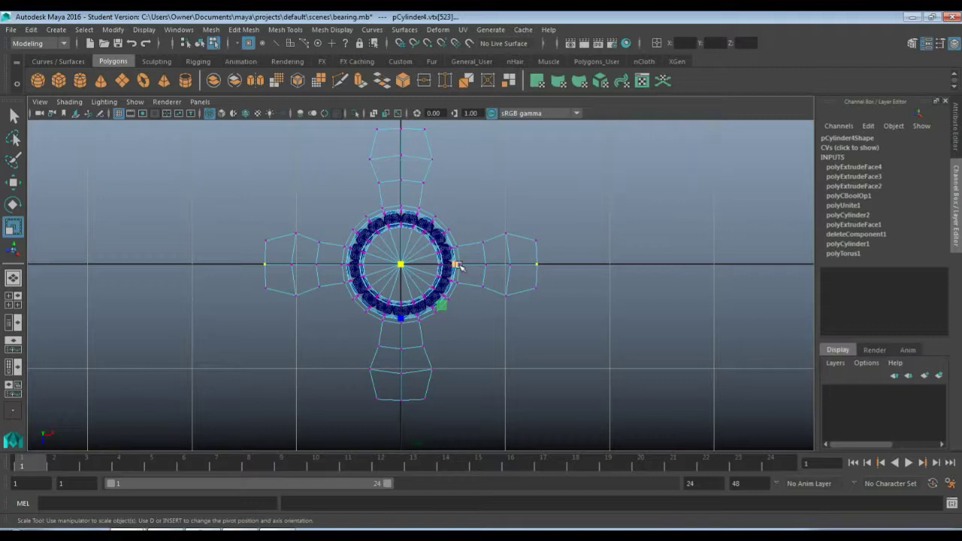
drag(458, 264, 456, 265)
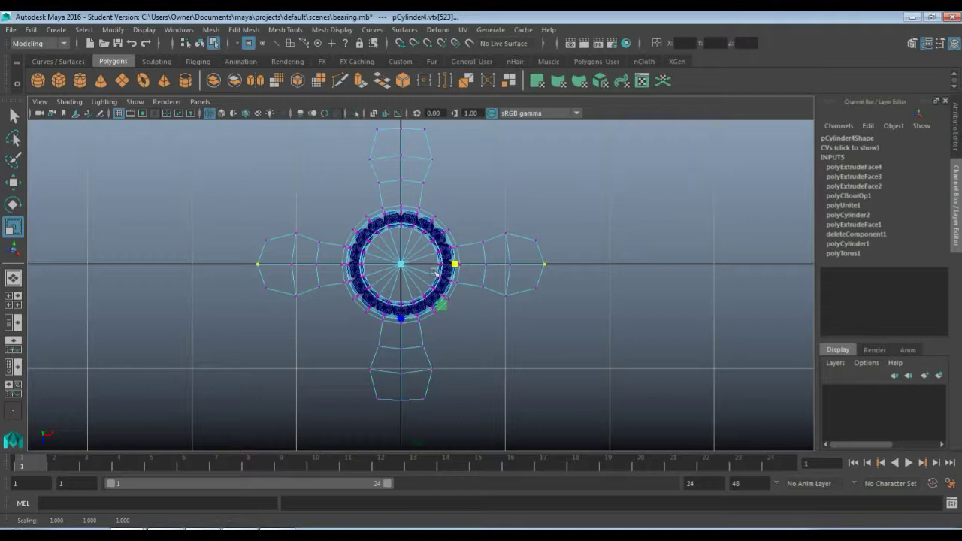
Step: Scale the middle end vertices of the two Z-axis arms outward to about 1.052 along Z, and return to object selection in the perspective view
alt+middle_drag(584, 198, 577, 224)
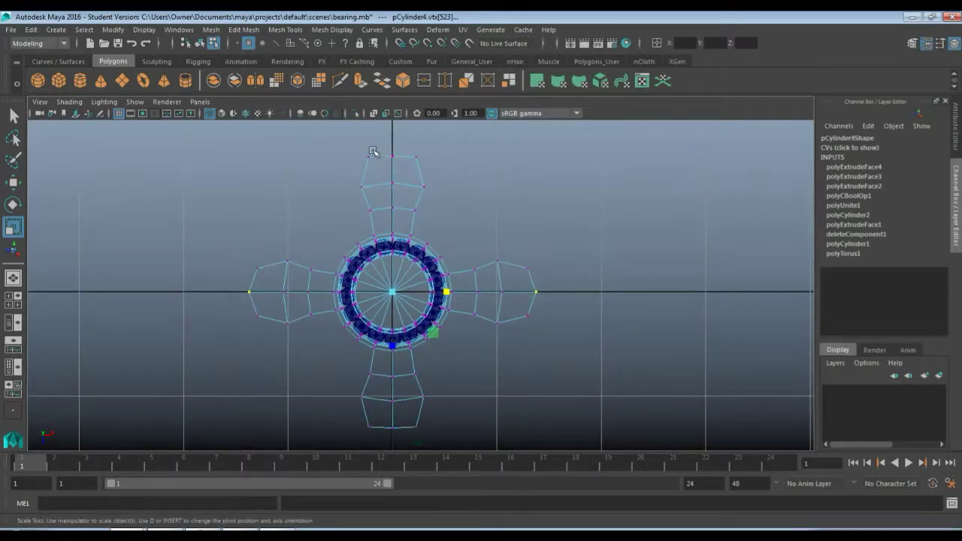
drag(373, 152, 405, 169)
shift+drag(390, 419, 417, 436)
drag(393, 347, 394, 349)
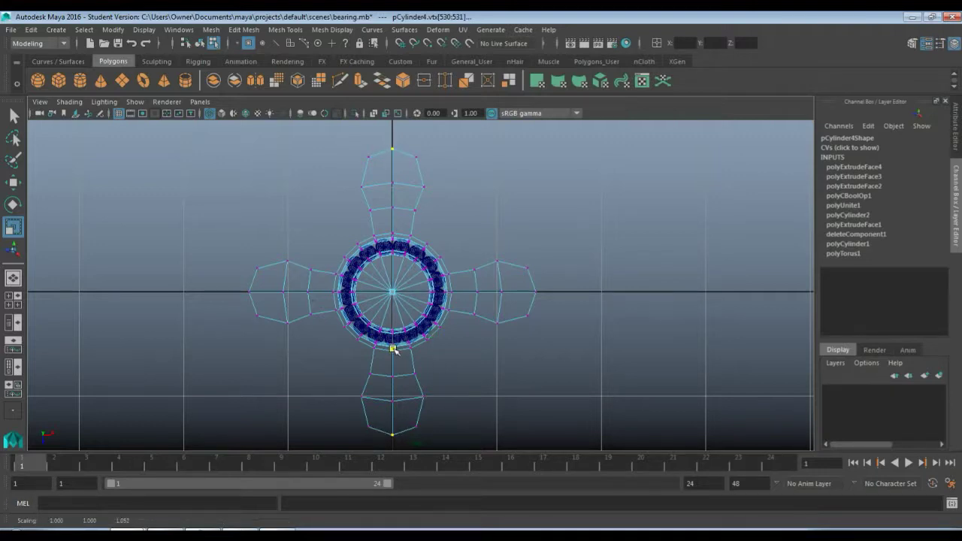
key(space)
key(space)
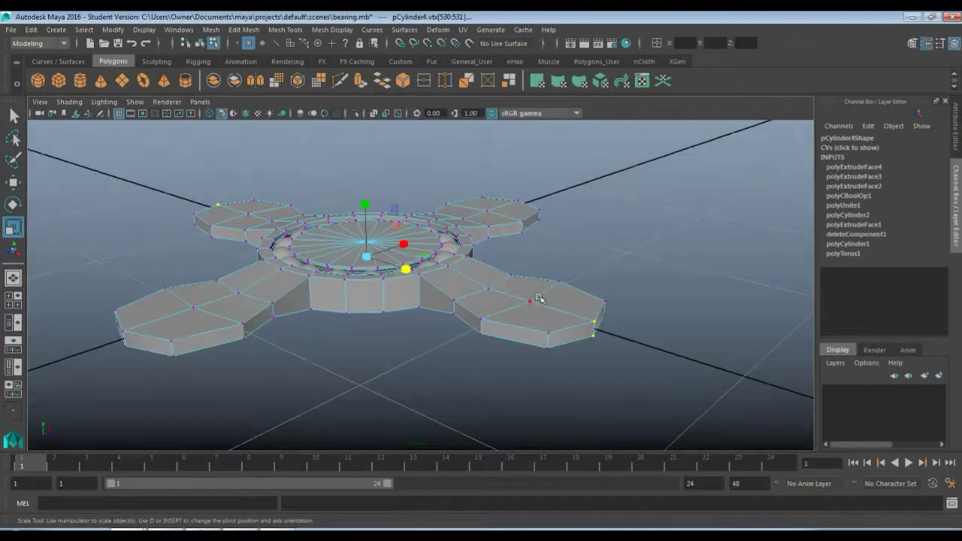
alt+drag(389, 328, 485, 316)
right_drag(484, 220, 532, 203)
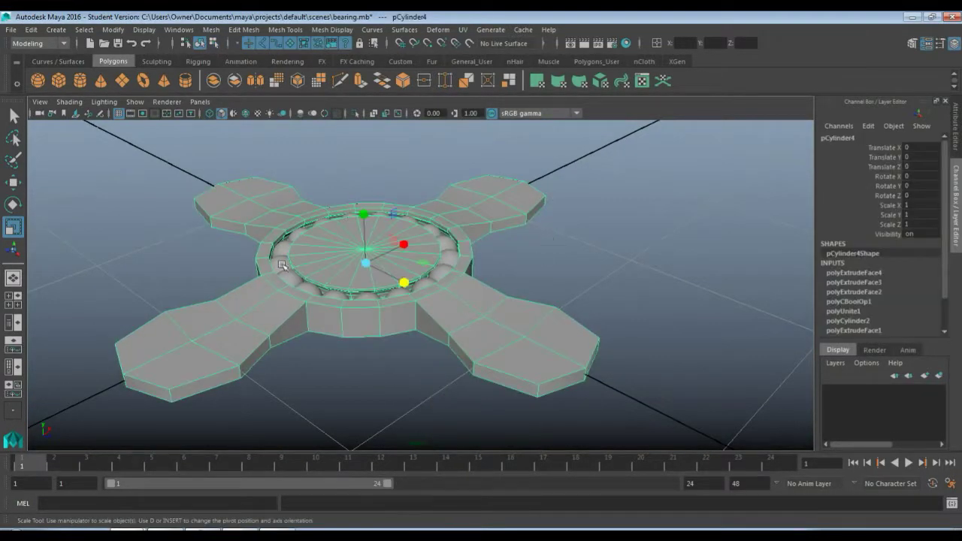
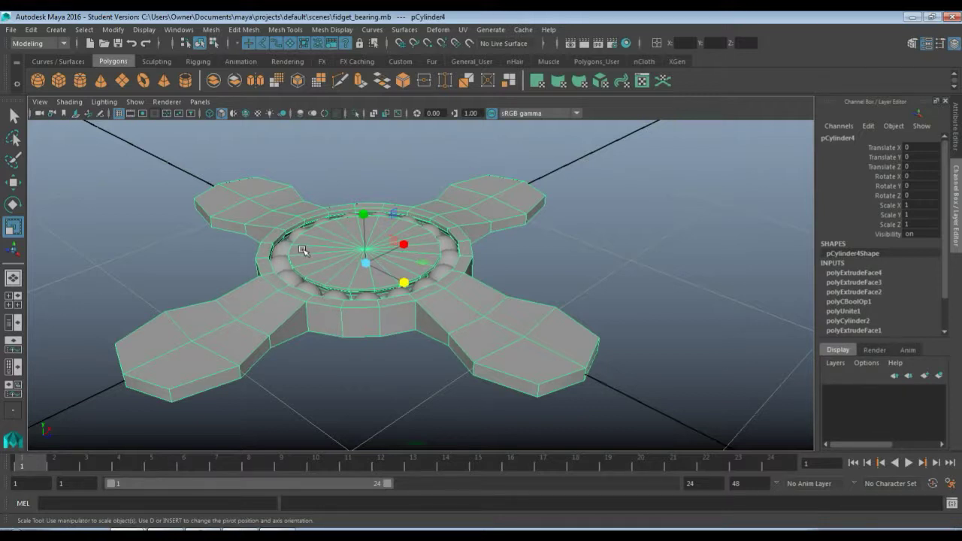
Step: Open the Outliner and inspect the pCylinder1, pCylinder2, pCylinder3 and pTorus1 nodes against the visible spinner body
click(179, 30)
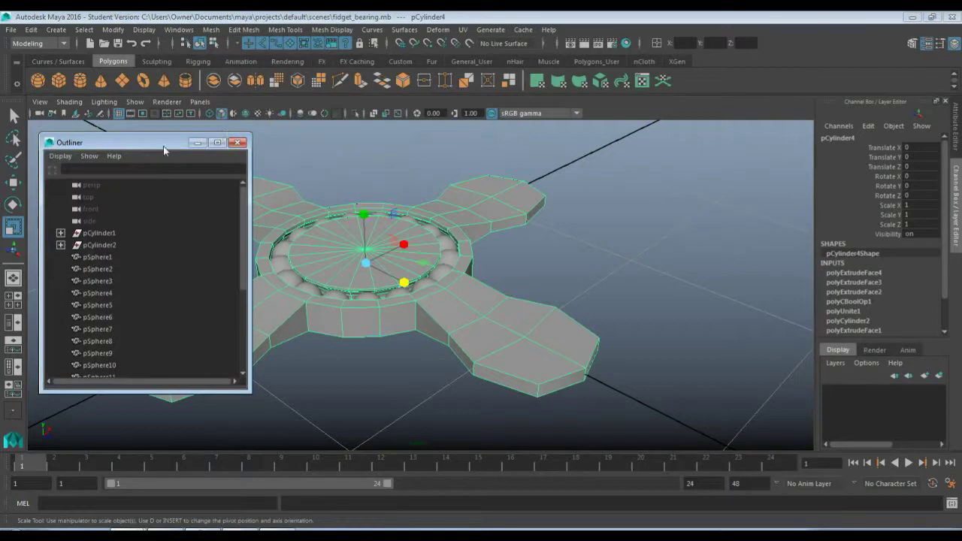
click(104, 234)
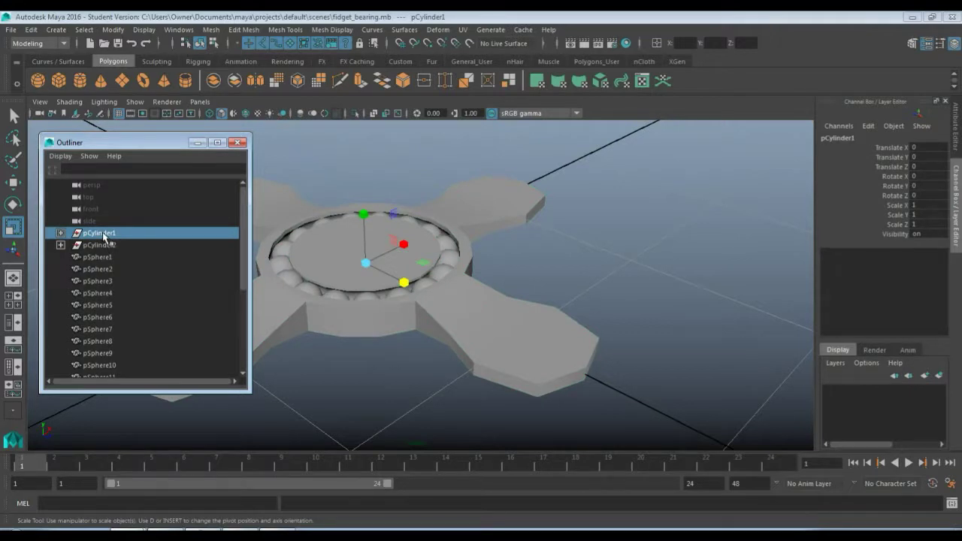
click(107, 246)
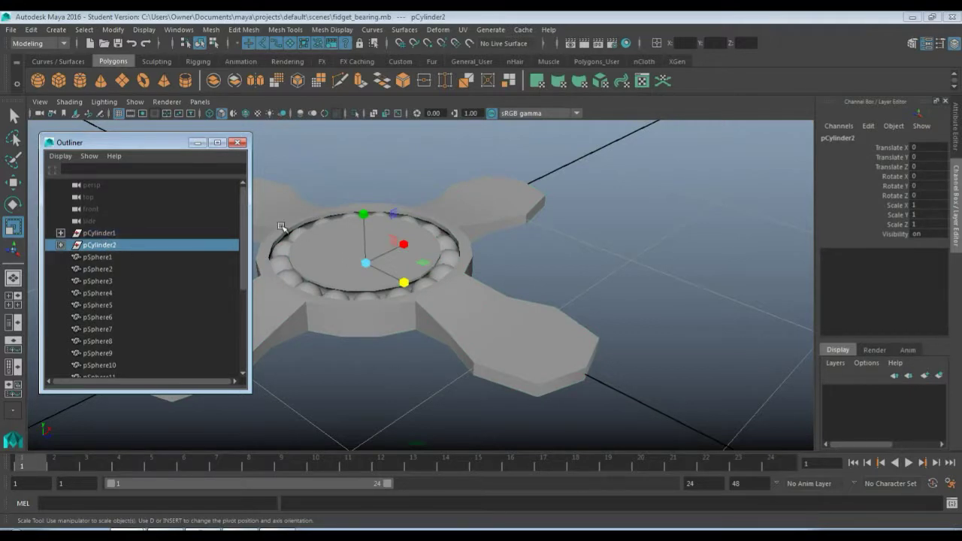
click(323, 254)
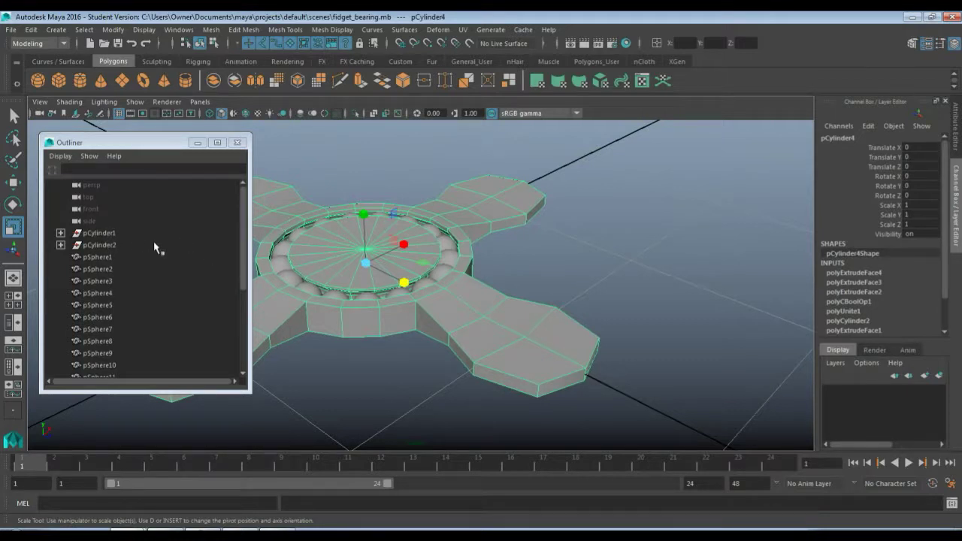
scroll(155, 248, down, 4)
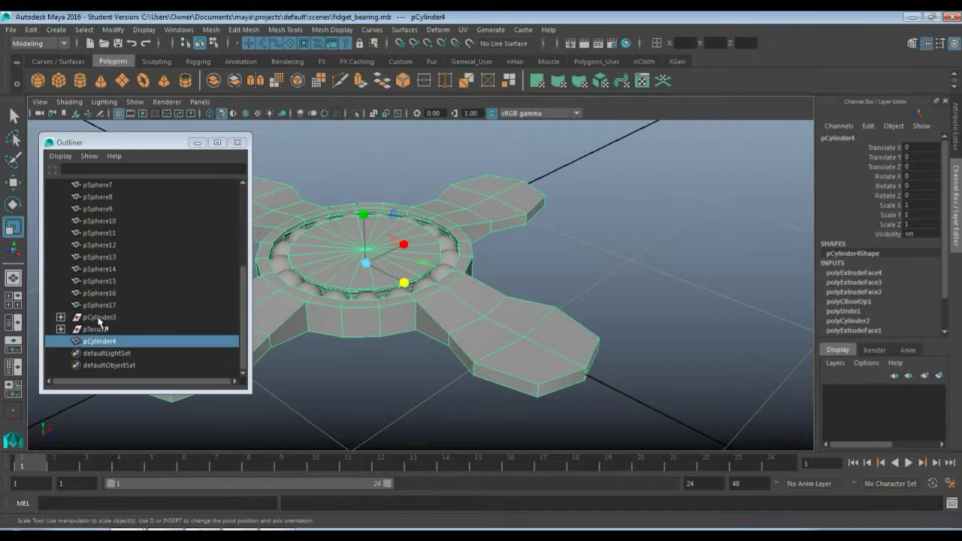
click(99, 317)
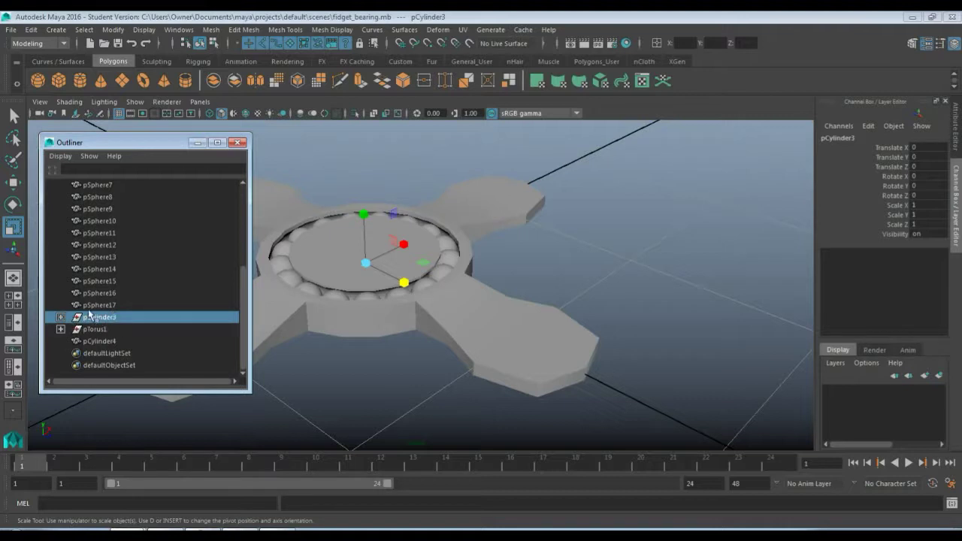
click(61, 318)
click(61, 318)
click(91, 330)
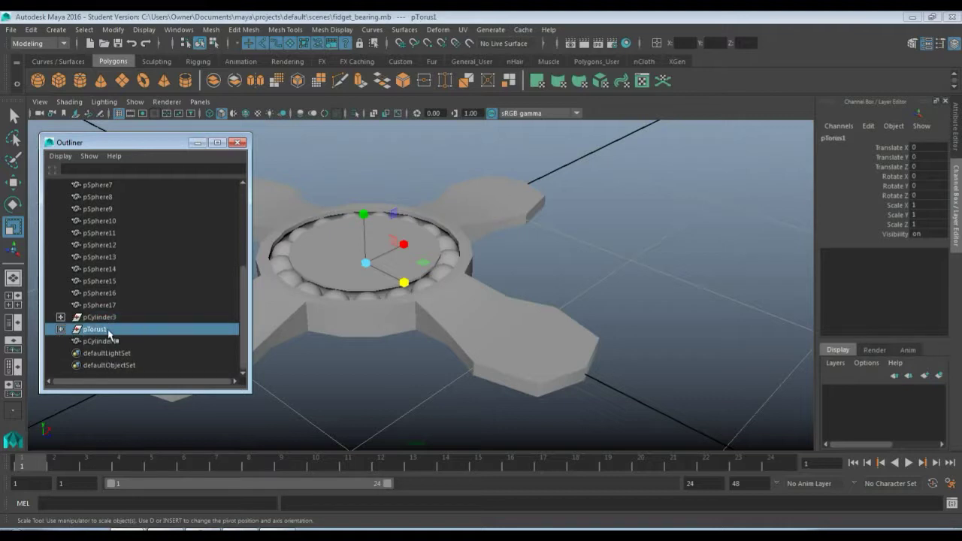
click(61, 329)
click(267, 154)
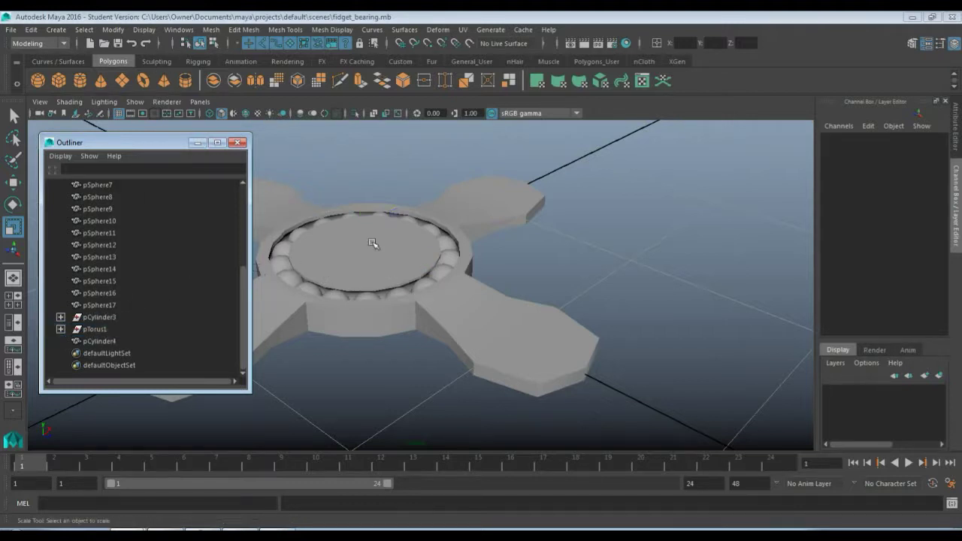
Step: Select the spinner body and all its ball spheres, and delete their construction history
drag(269, 225, 468, 361)
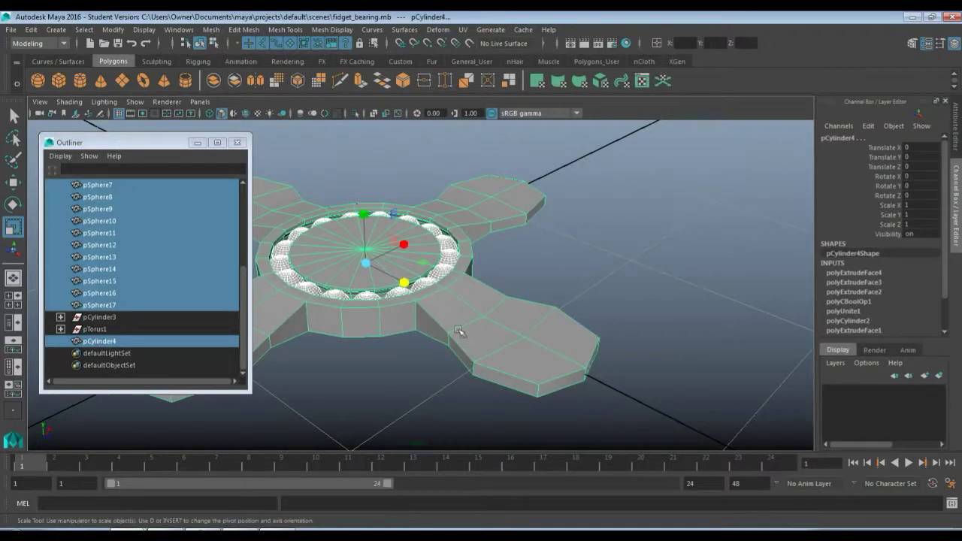
scroll(345, 318, down, 3)
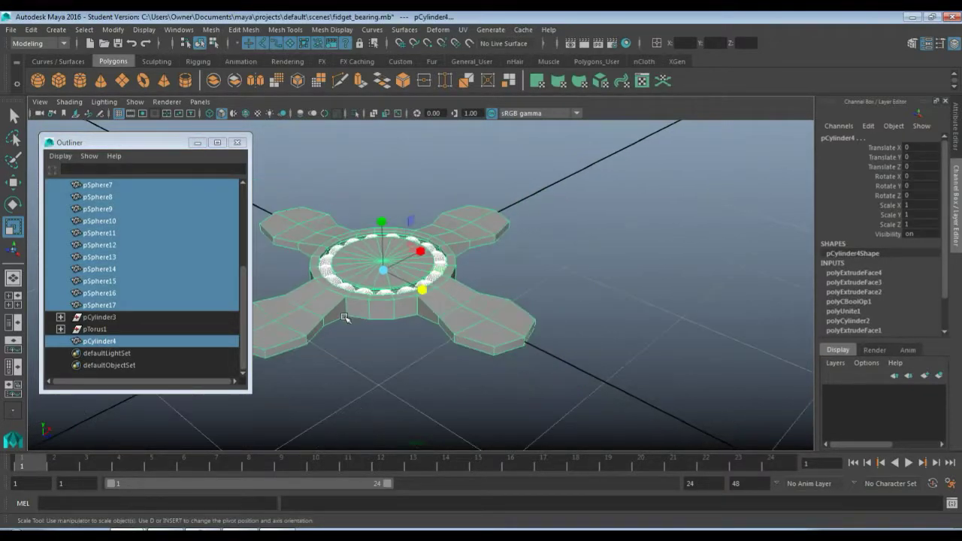
scroll(344, 318, down, 2)
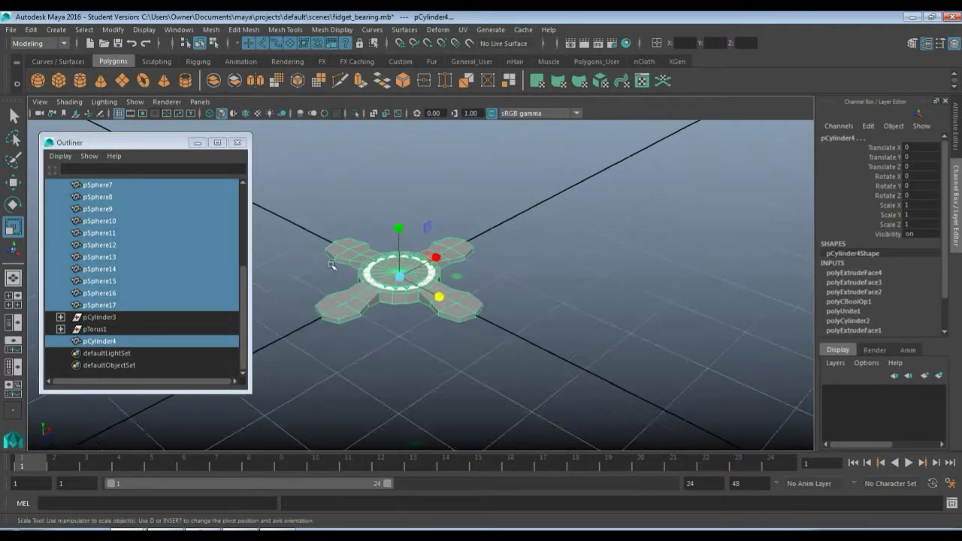
drag(312, 204, 499, 366)
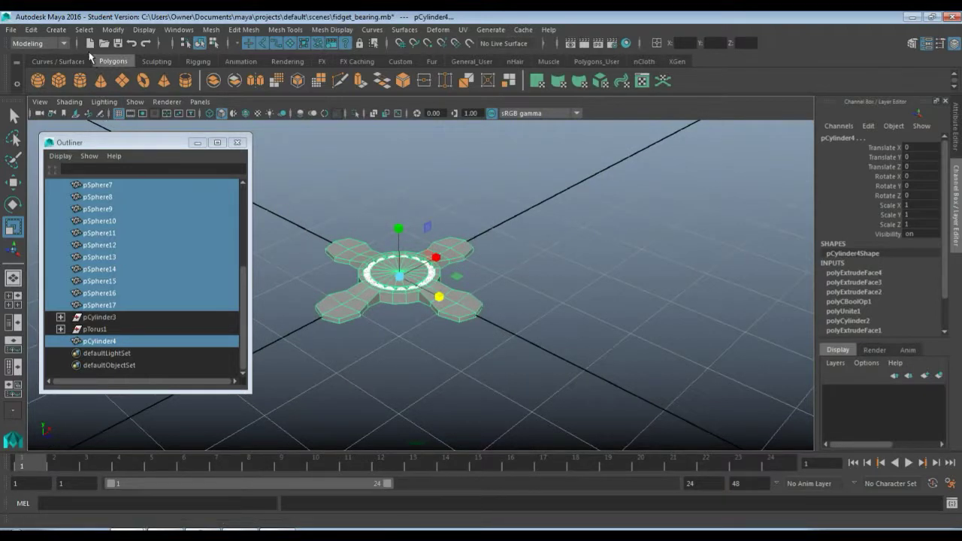
click(30, 30)
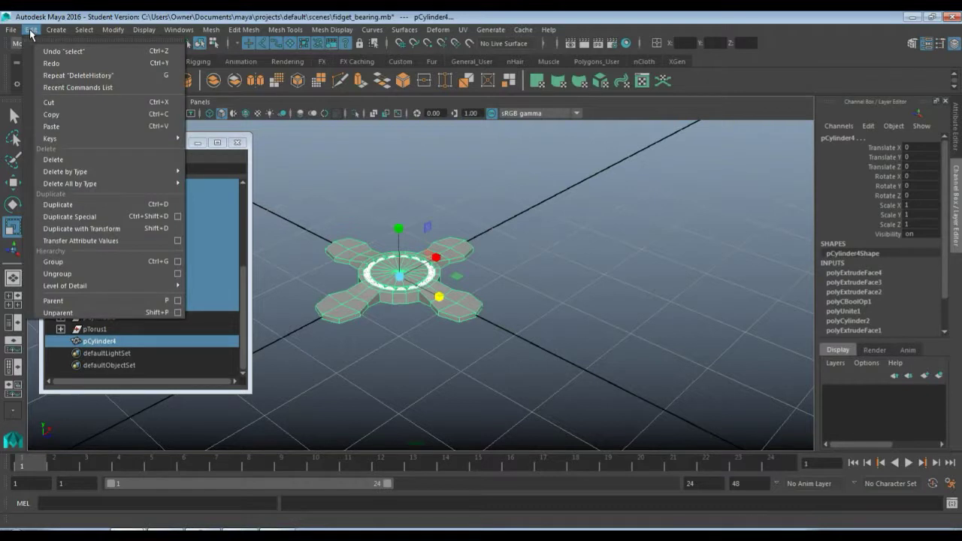
mouse_move(176, 171)
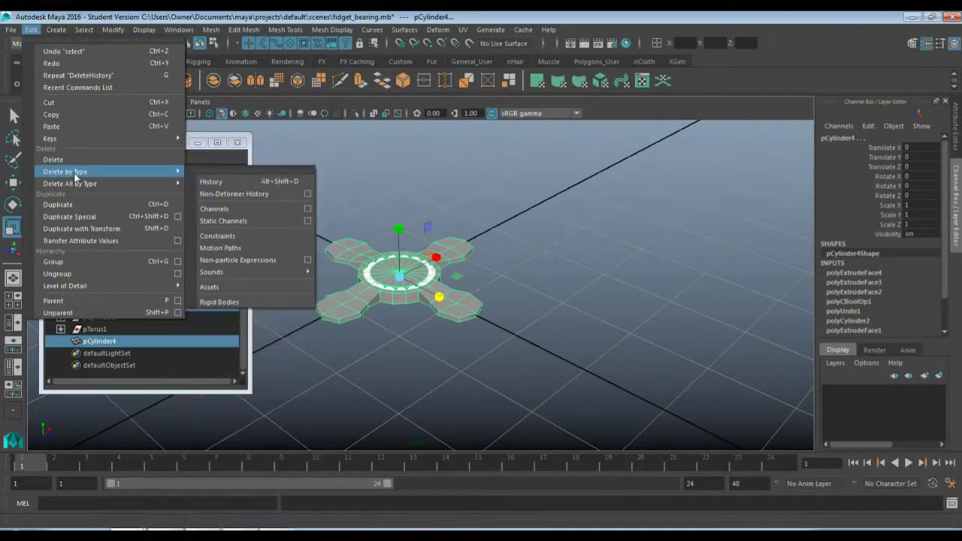
click(232, 182)
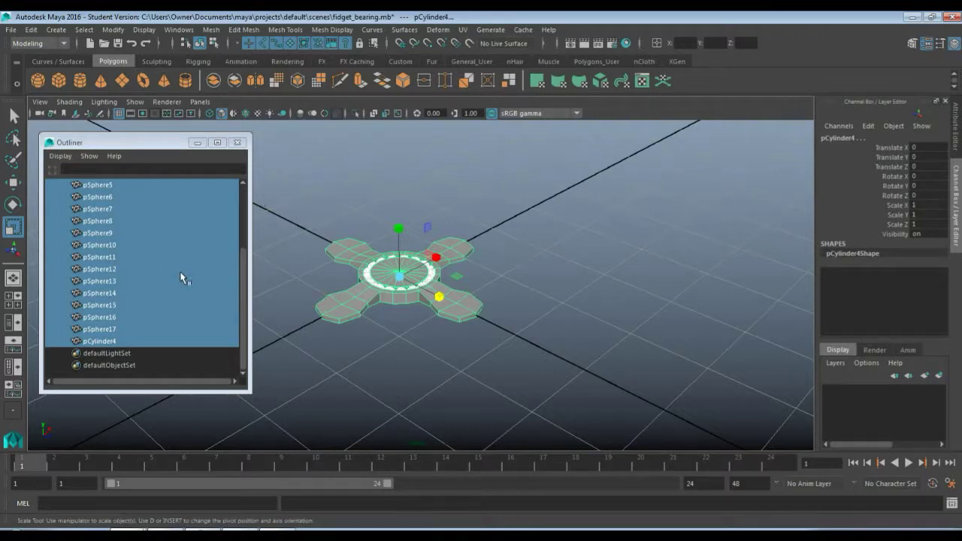
Step: Check the Outliner list from pSphere1 to pCylinder4 for leftover nodes, matching individual entries to the balls and spinner body
scroll(179, 273, up, 3)
click(124, 234)
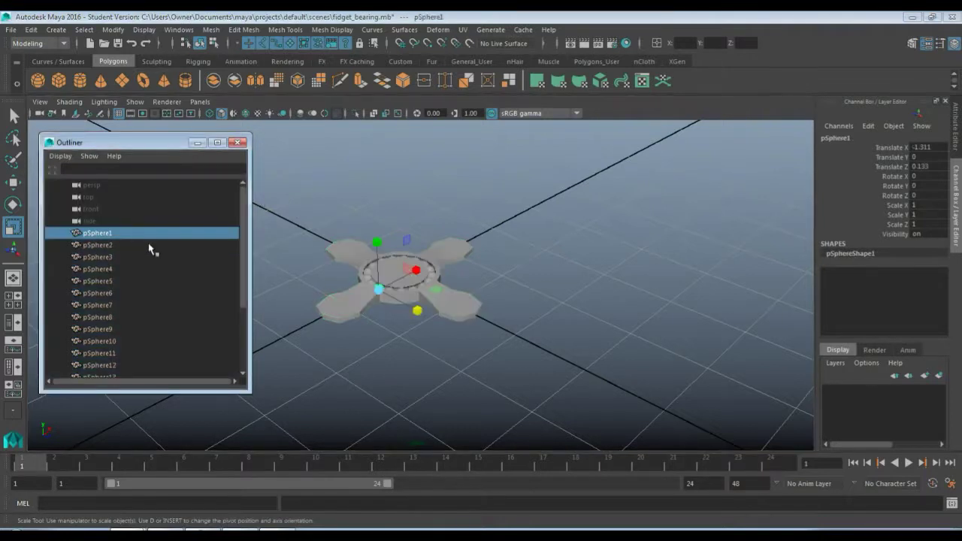
scroll(148, 272, down, 3)
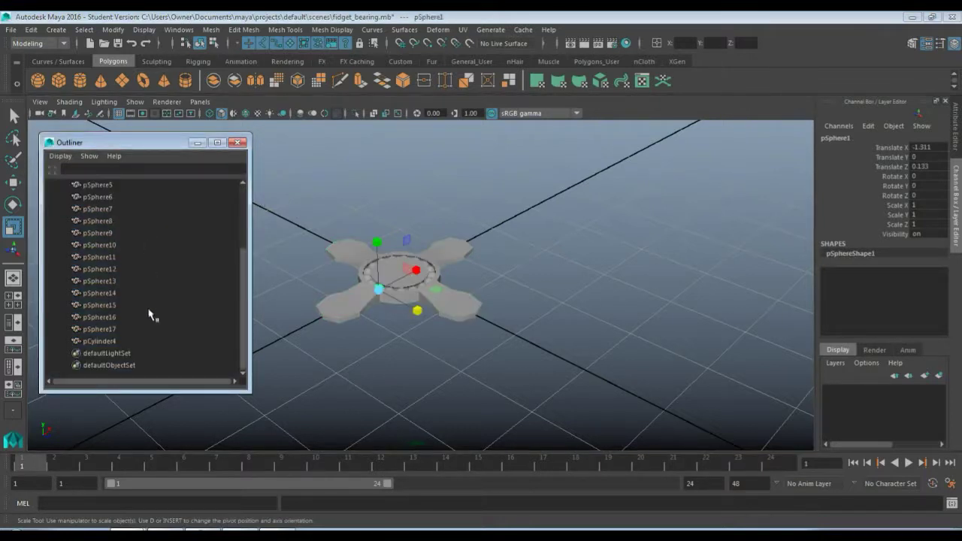
click(105, 341)
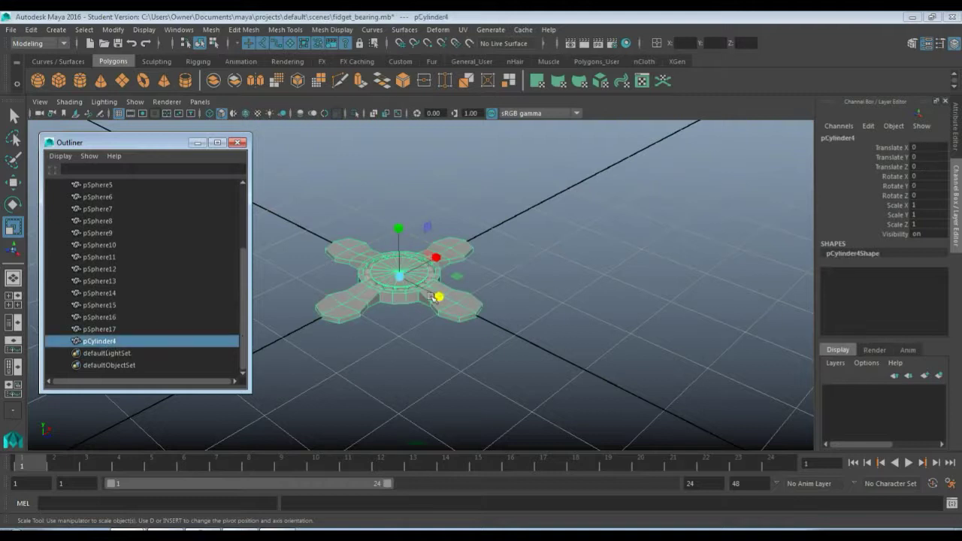
click(87, 328)
click(101, 306)
scroll(135, 270, up, 3)
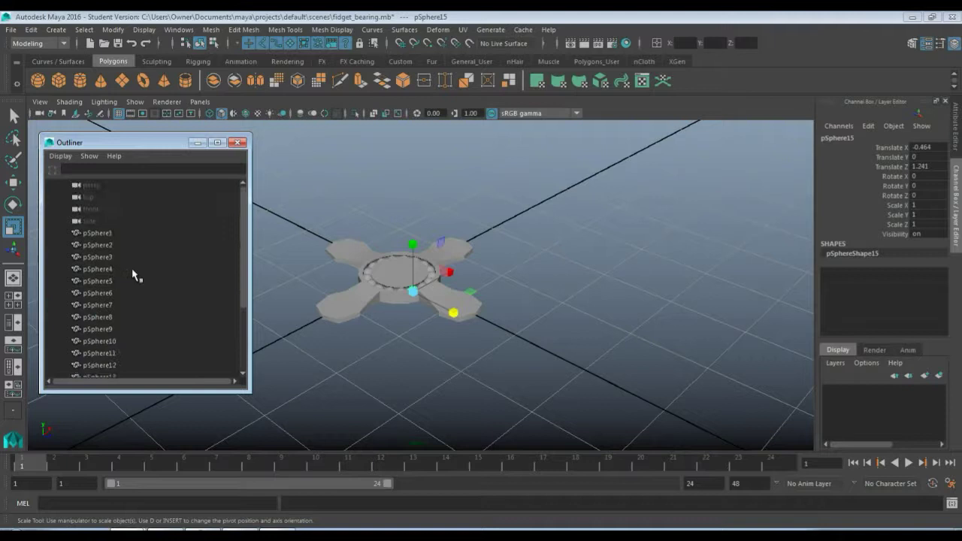
click(110, 234)
click(336, 345)
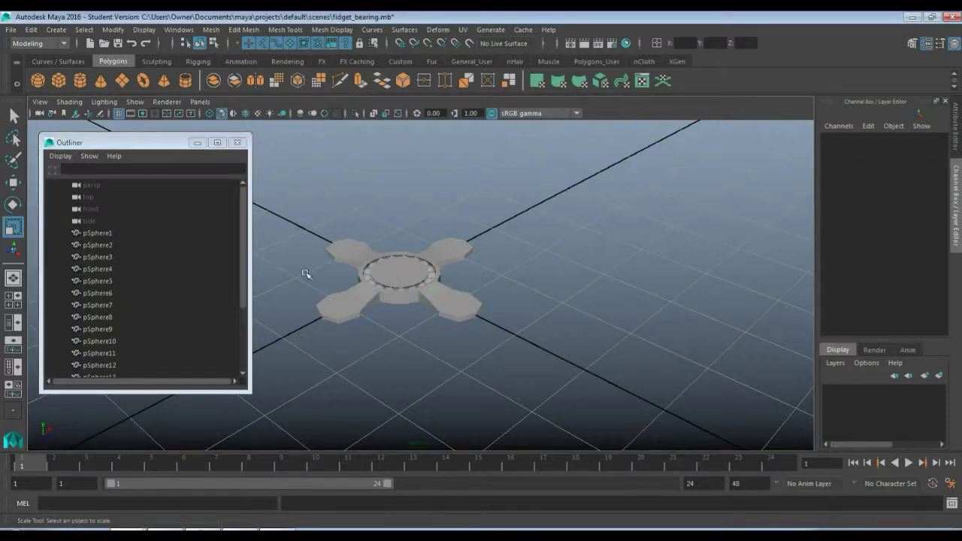
scroll(156, 281, down, 3)
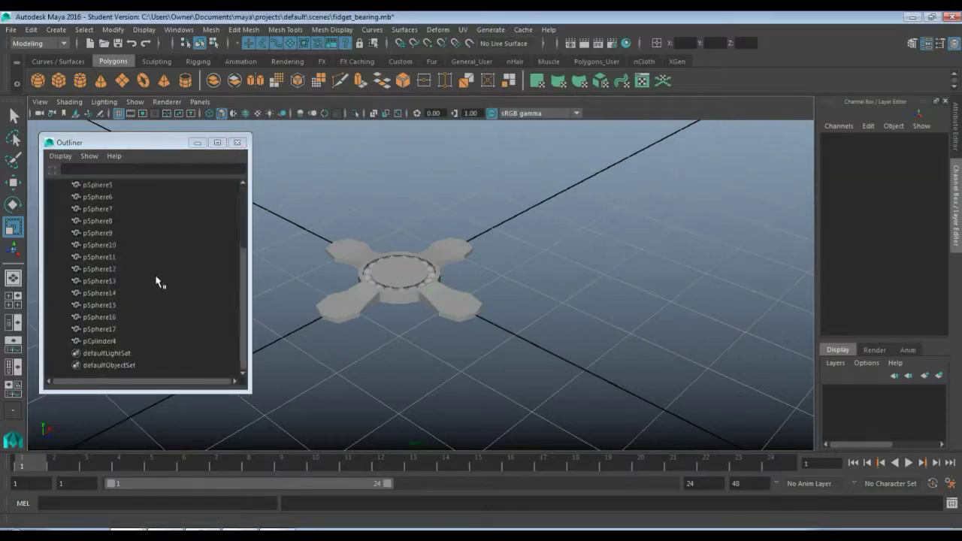
scroll(157, 281, up, 3)
click(350, 307)
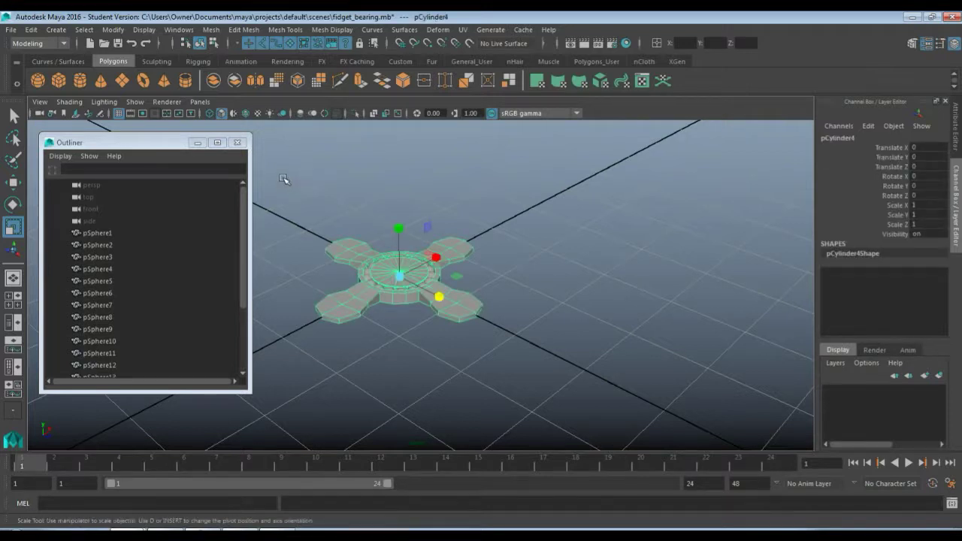
Step: Close the Outliner and apply Smooth with one division to the whole spinner body
click(238, 143)
scroll(325, 347, up, 2)
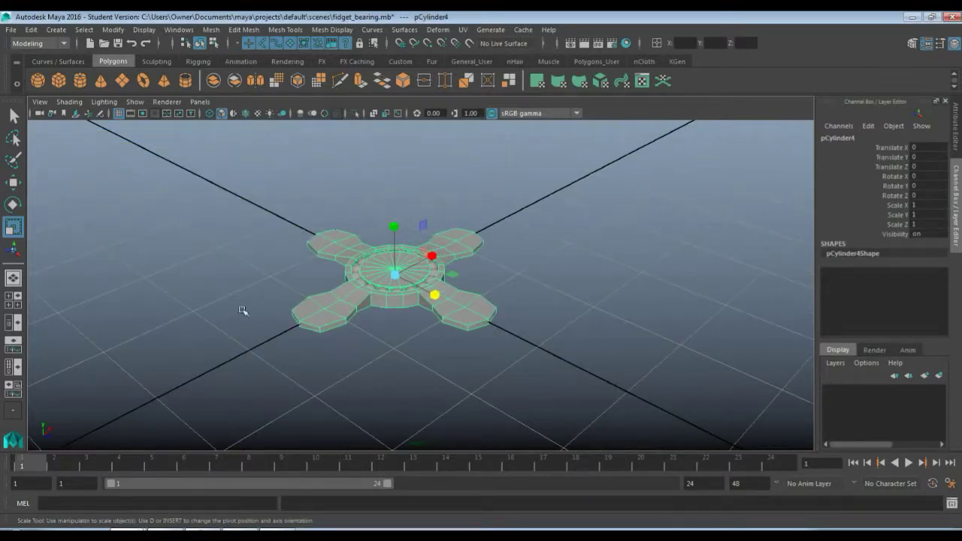
scroll(313, 316, up, 6)
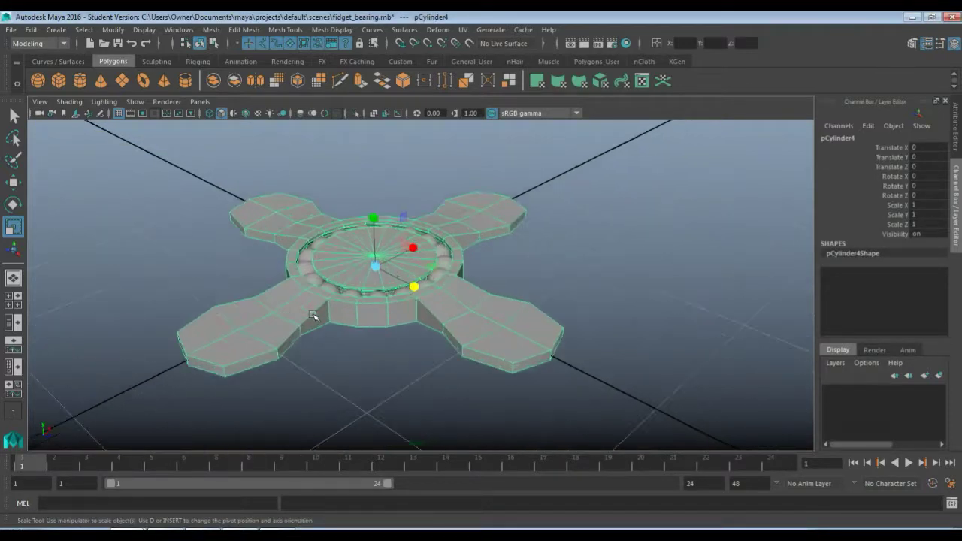
mouse_move(318, 315)
alt+mouse_down()
mouse_move(319, 243)
mouse_move(318, 333)
mouse_move(318, 316)
alt+mouse_up()
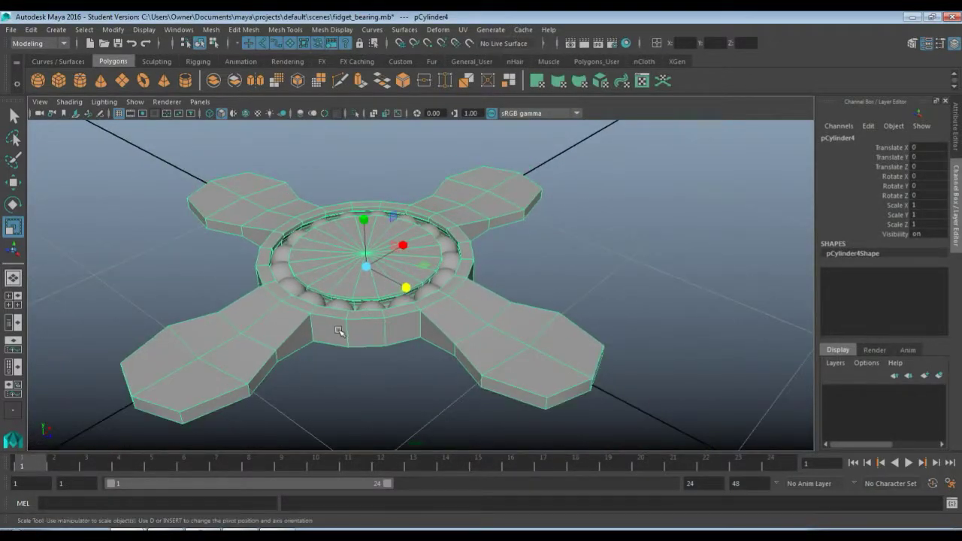
click(211, 30)
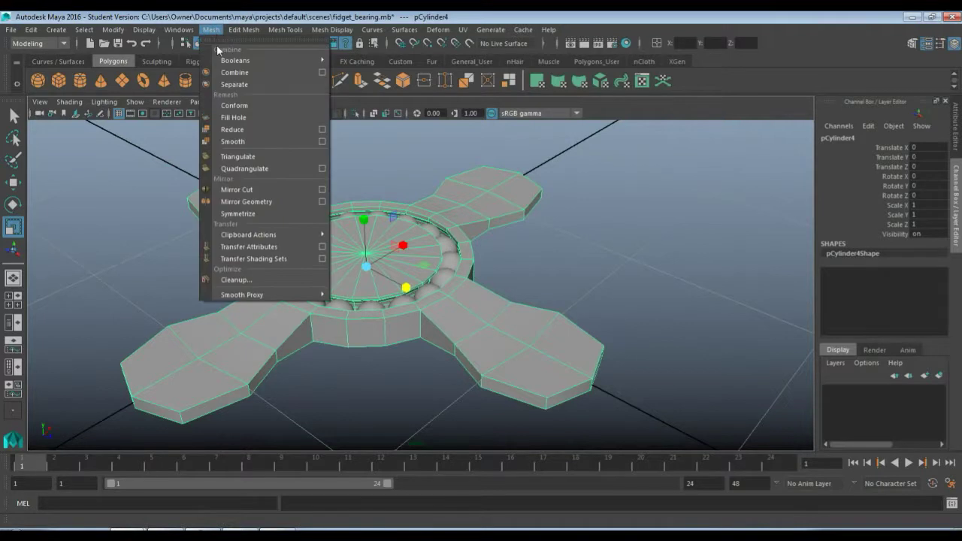
click(233, 142)
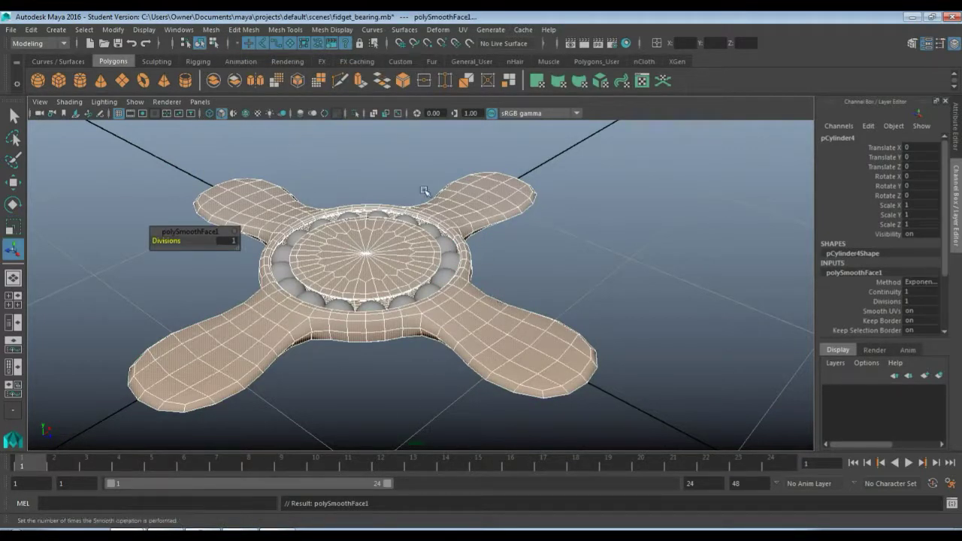
Step: Try 10 smoothing divisions on the spinner body, and fall back to the default level of 1
alt+drag(403, 379, 375, 169)
scroll(404, 333, up, 5)
alt+drag(344, 210, 290, 289)
alt+drag(288, 332, 283, 284)
scroll(282, 283, down, 4)
click(184, 247)
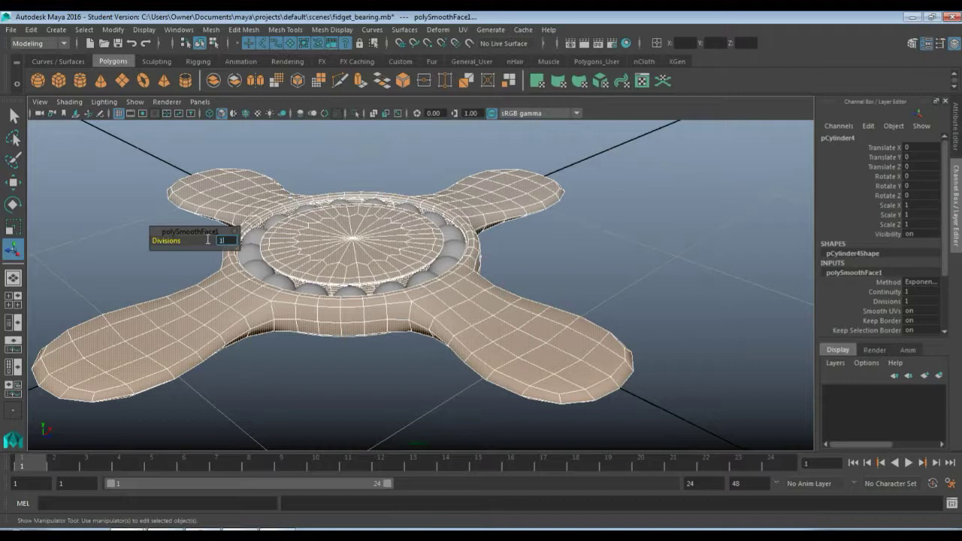
key(Return)
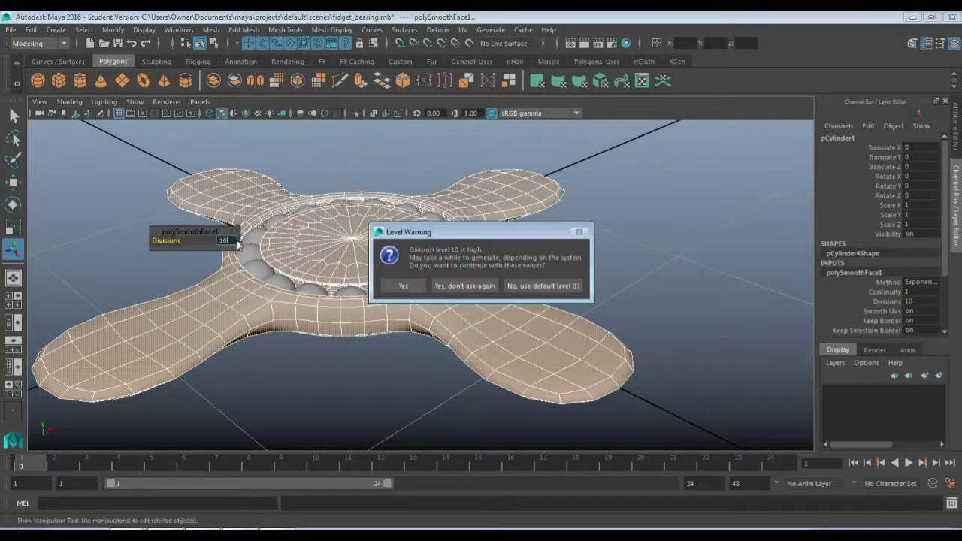
drag(466, 237, 471, 230)
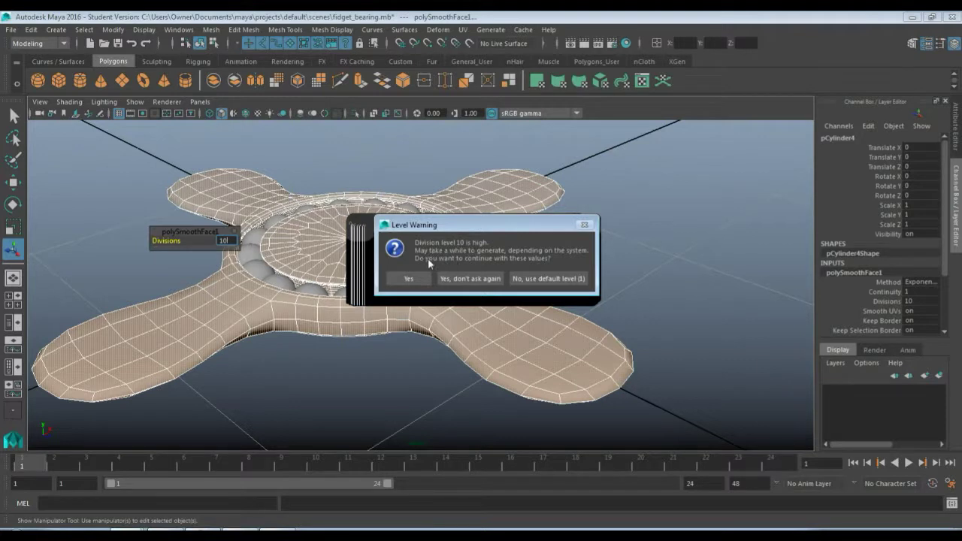
click(531, 280)
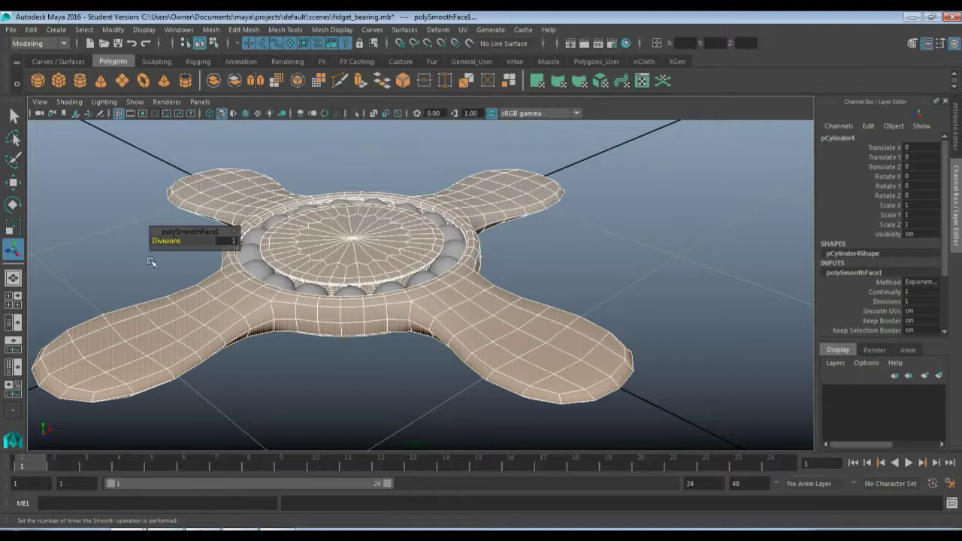
Step: Move the smoothing settings clear of the model and set the spinner body's smoothing divisions to 2
drag(185, 234, 143, 234)
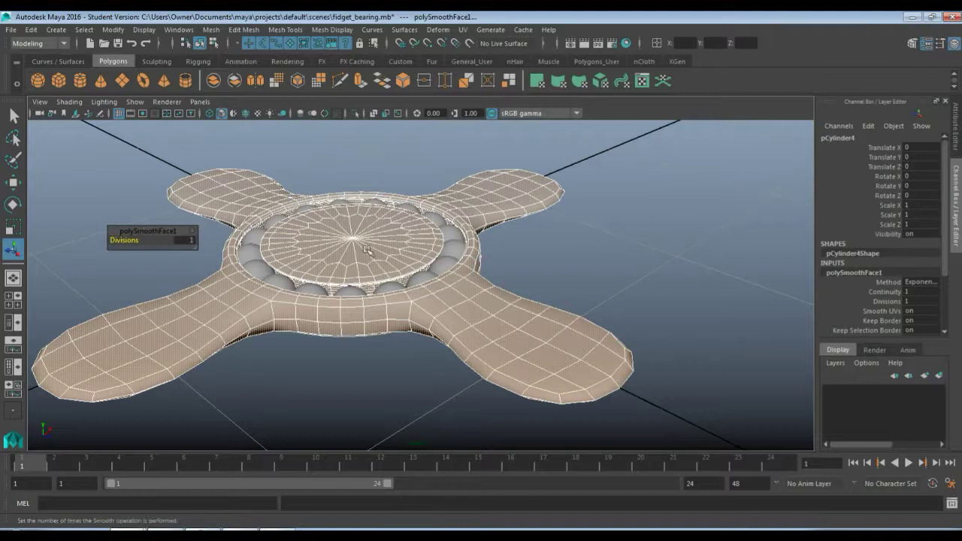
click(186, 239)
text(2)
key(Return)
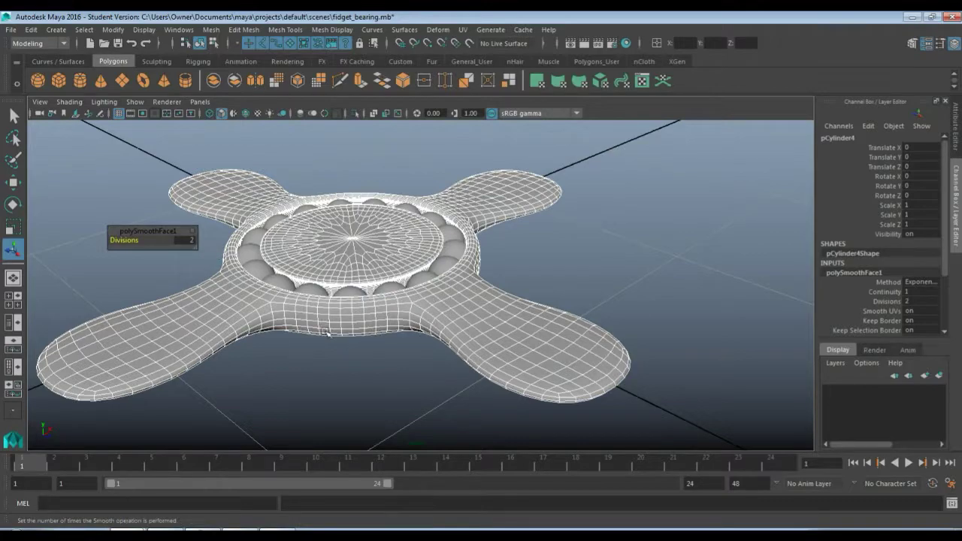
Step: Lower the spinner body's smoothing divisions to 1 and finally to 0
mouse_move(328, 333)
alt+mouse_down()
mouse_move(317, 294)
mouse_move(316, 343)
alt+mouse_up()
scroll(316, 343, down, 8)
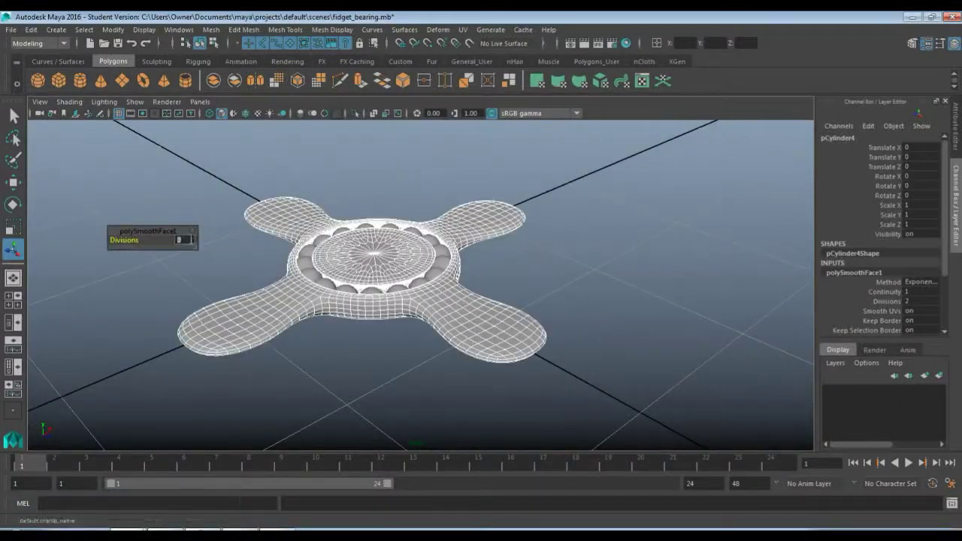
key(Return)
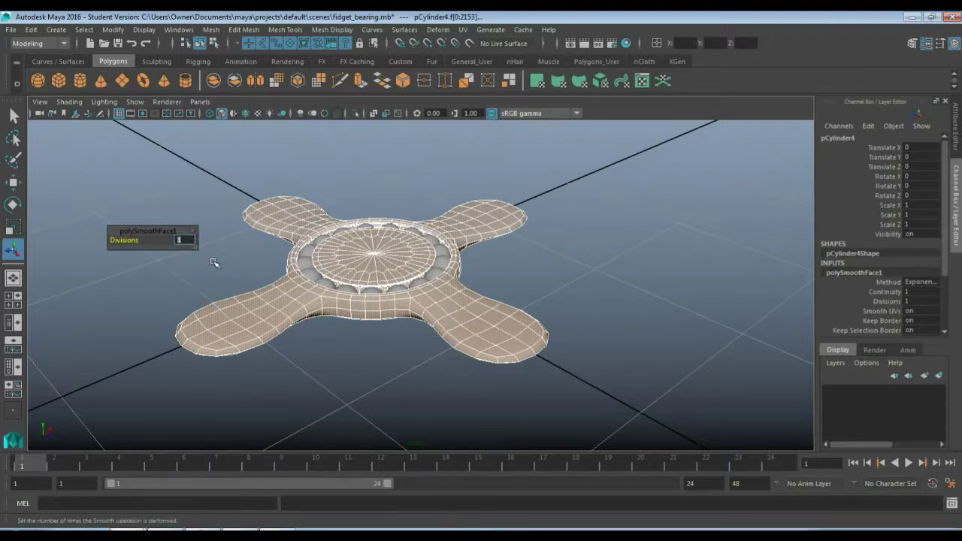
text(0)
key(Return)
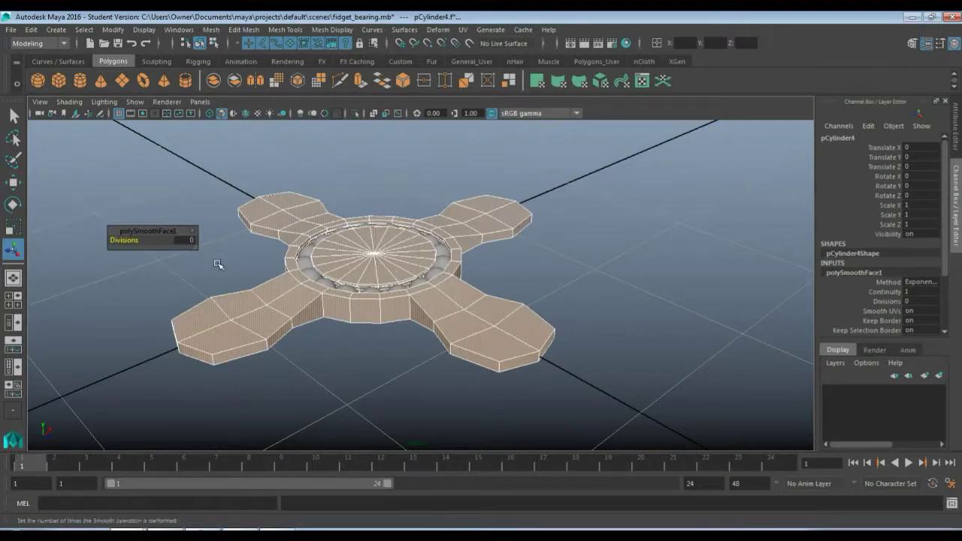
Step: Return the spinner body to object selection mode and clear the selection
click(225, 259)
right_drag(337, 259, 392, 215)
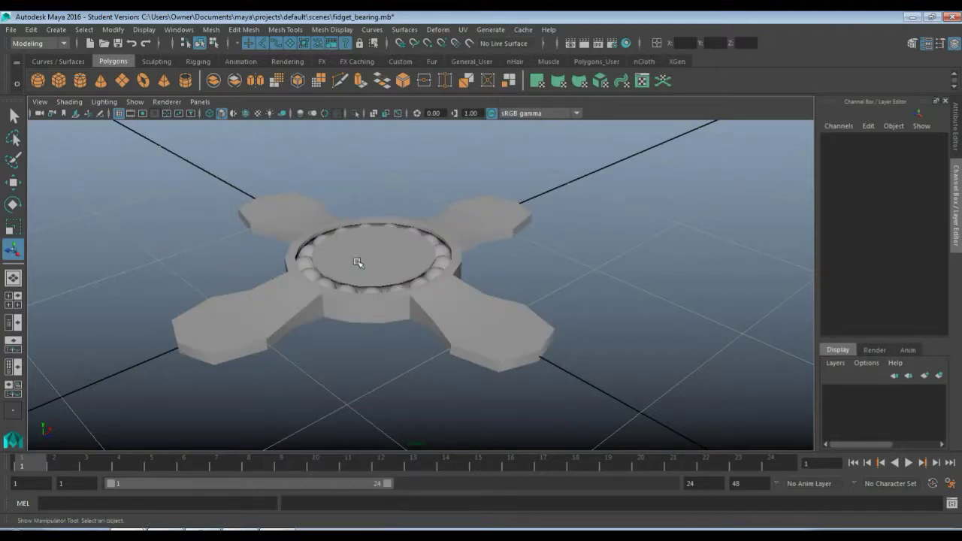
click(356, 270)
click(344, 357)
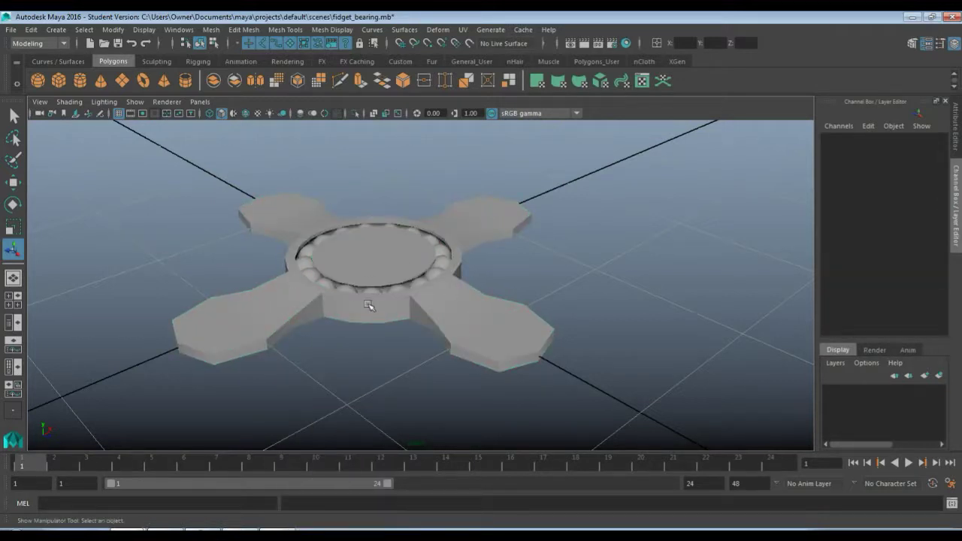